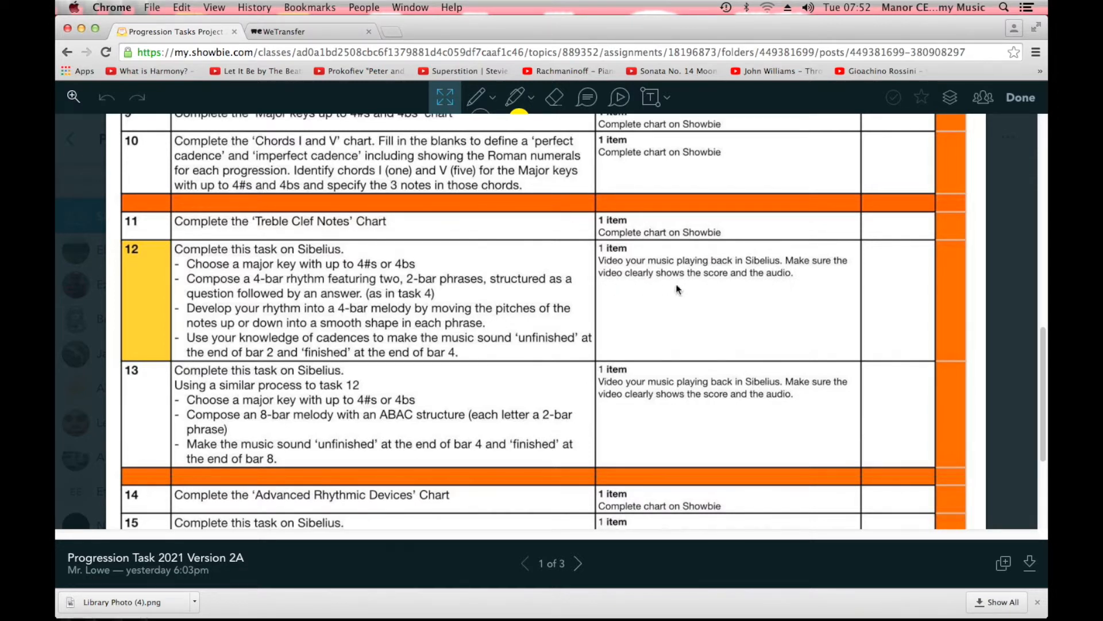
Switch to Sibelius and start a new score from the Blank manuscript paper.
key("super+Tab")
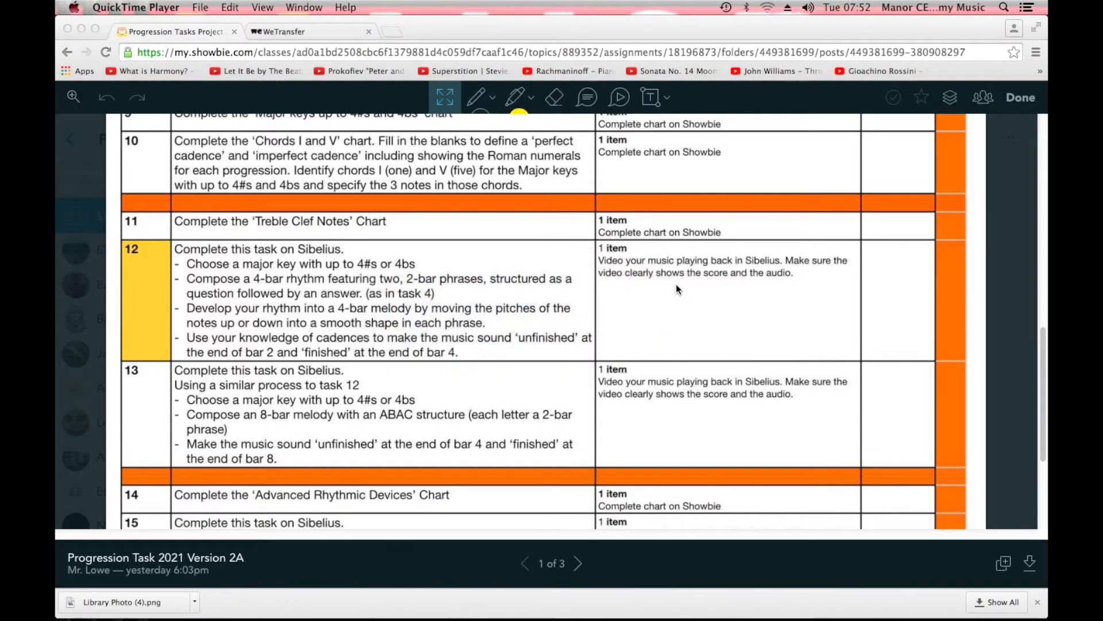
key("super+Tab")
key("super+Tab")
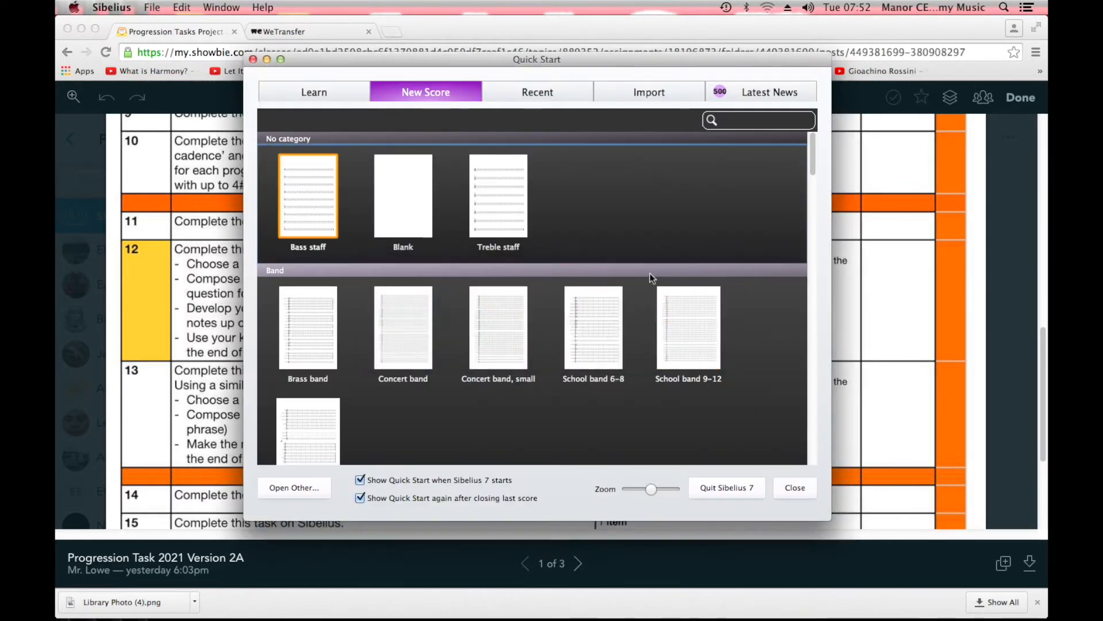
double_click(401, 204)
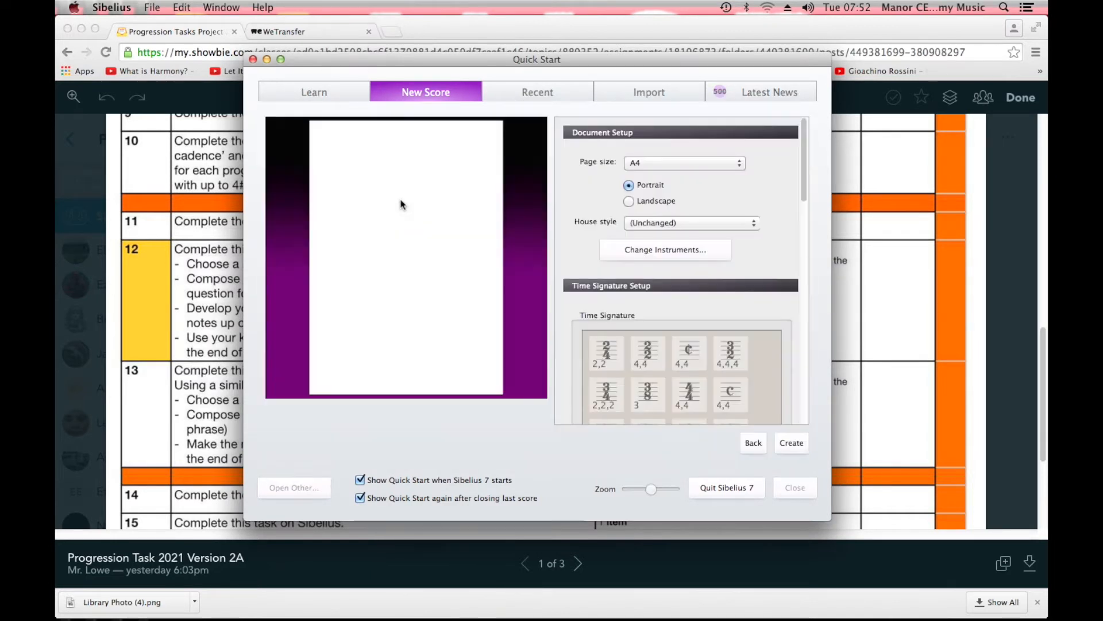
Add a Flute as the only instrument in the new score.
left_click(626, 250)
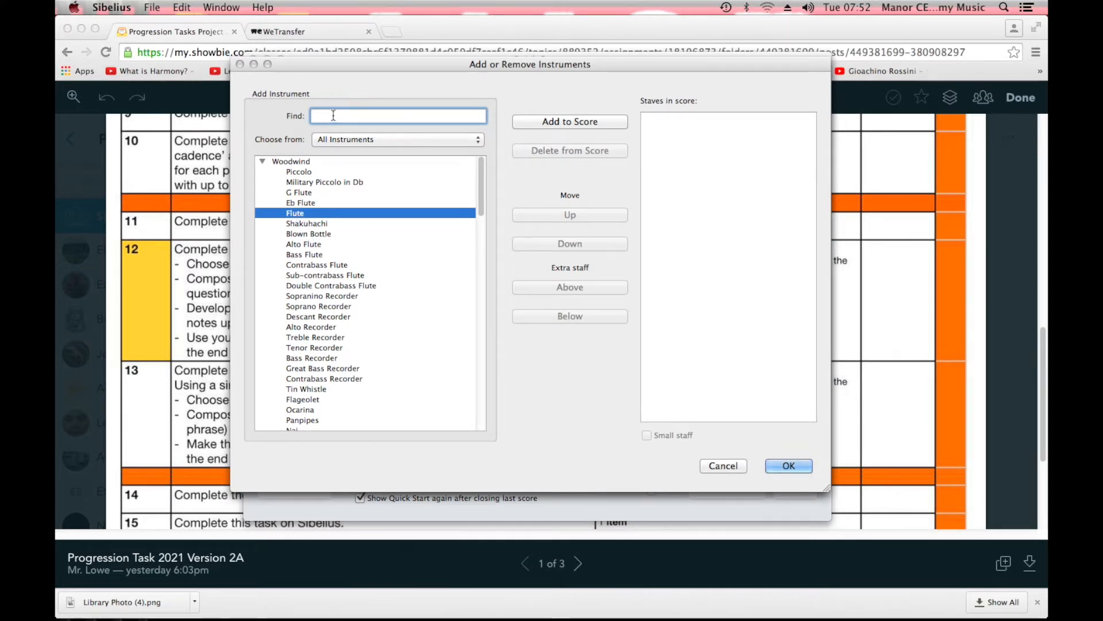
left_click(550, 123)
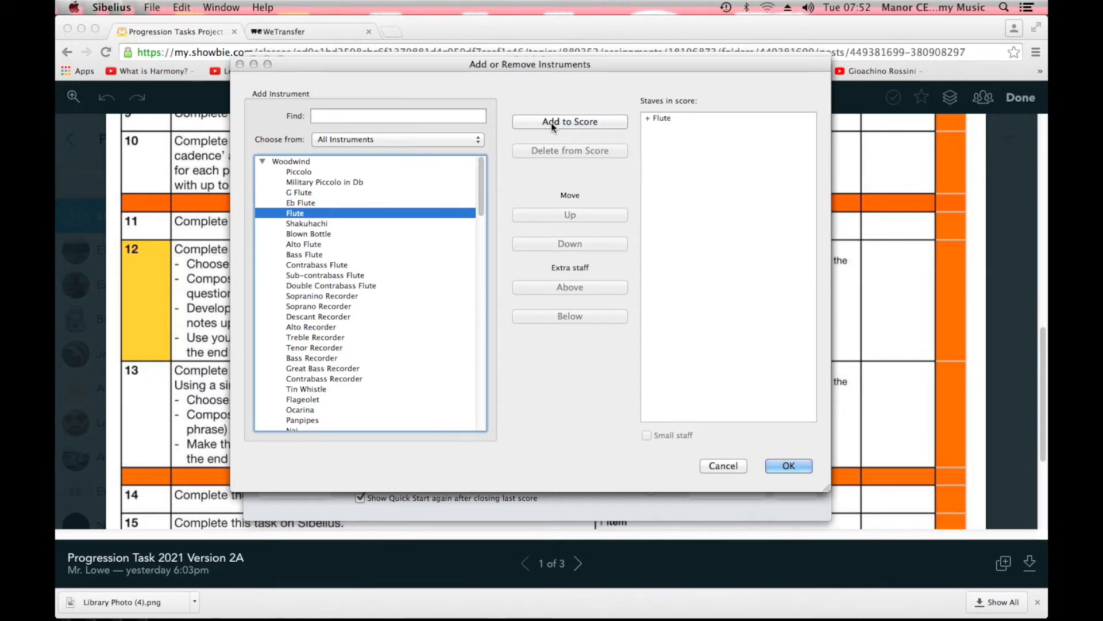
left_click(788, 465)
Keep the 4/4 time signature and enable a metronome mark of crotchet = 100 for the score.
scroll(788, 305, "down", 3)
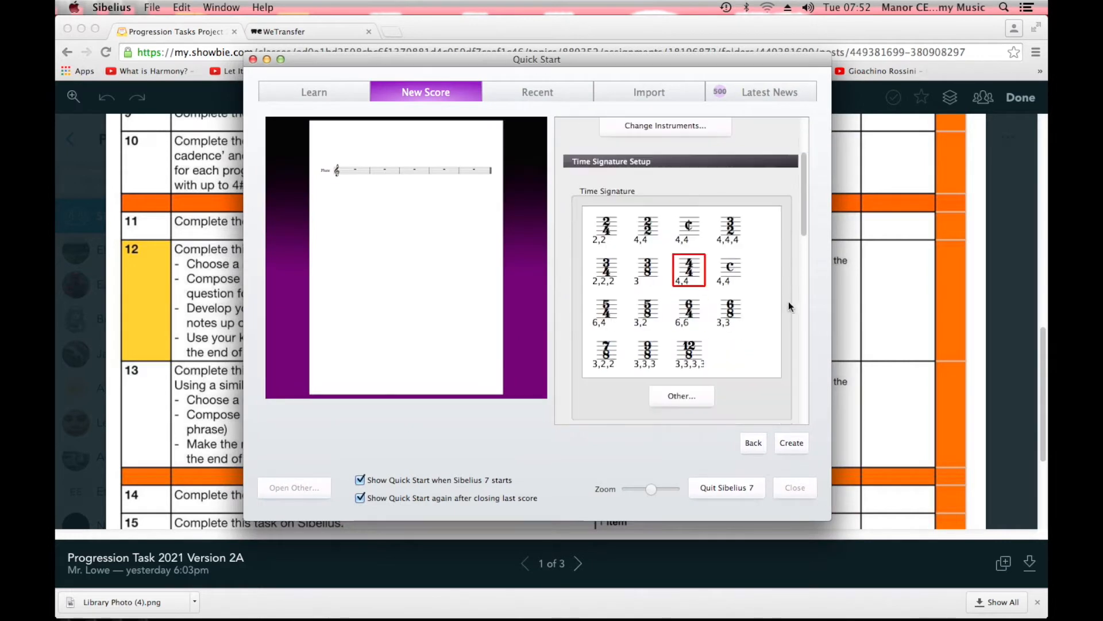
scroll(787, 305, "down", 2)
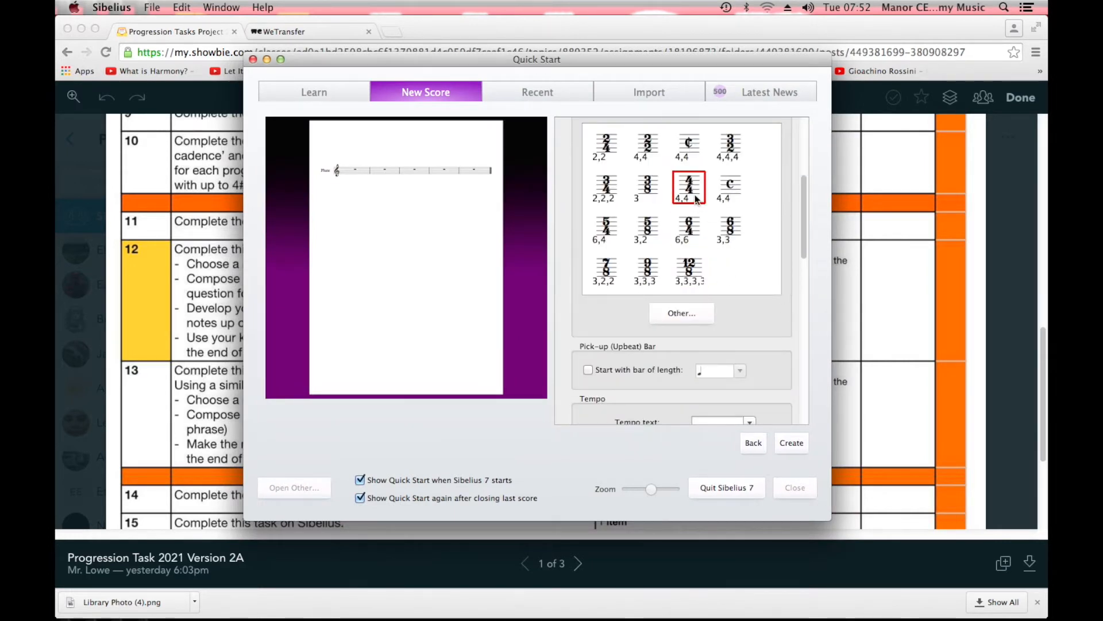
scroll(794, 290, "down", 2)
scroll(794, 291, "down", 2)
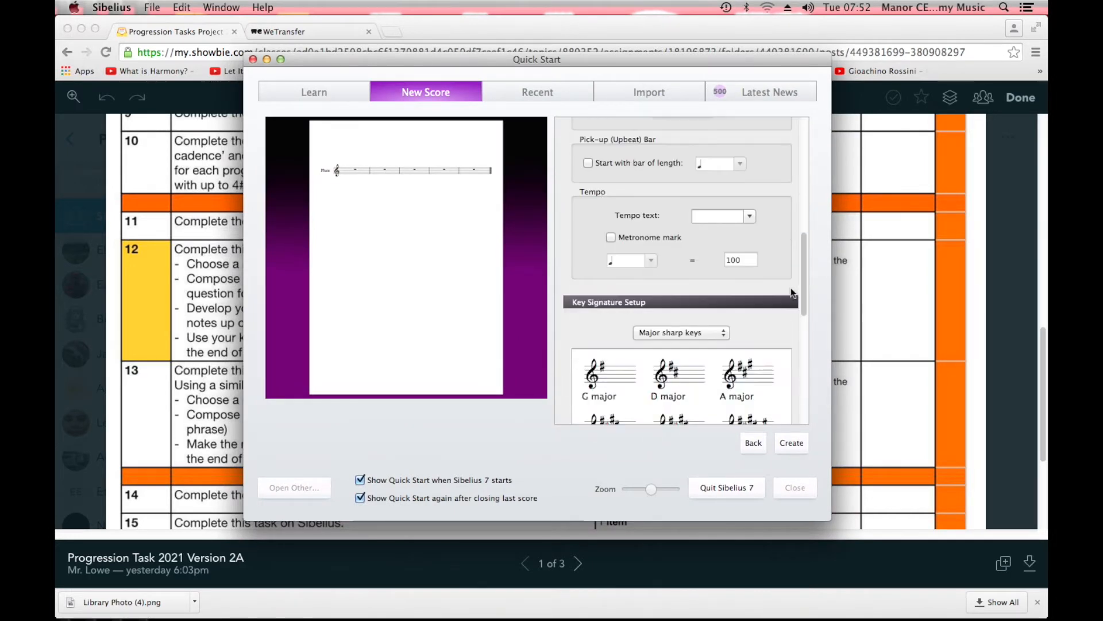
left_click(610, 238)
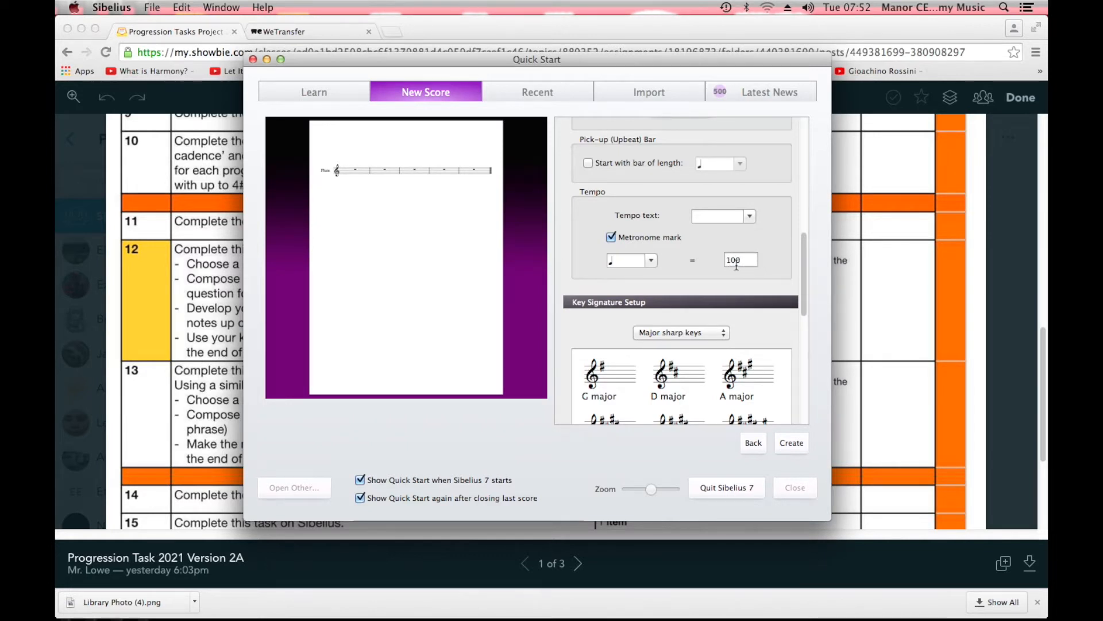
Choose D major as the score's key signature.
scroll(782, 267, "down", 5)
scroll(787, 267, "down", 2)
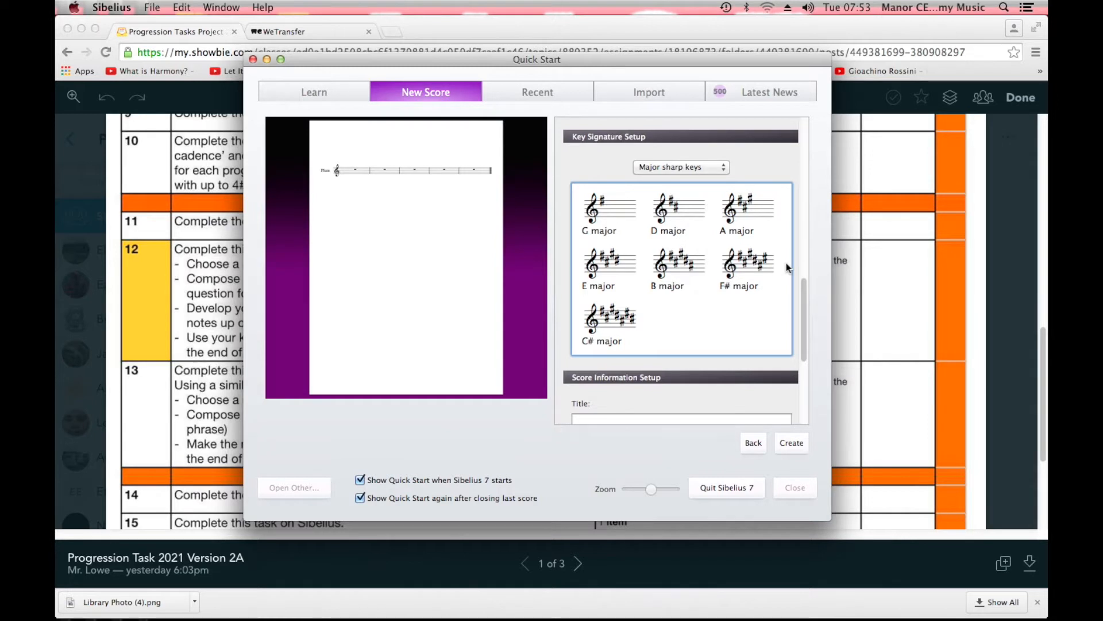
left_click(680, 213)
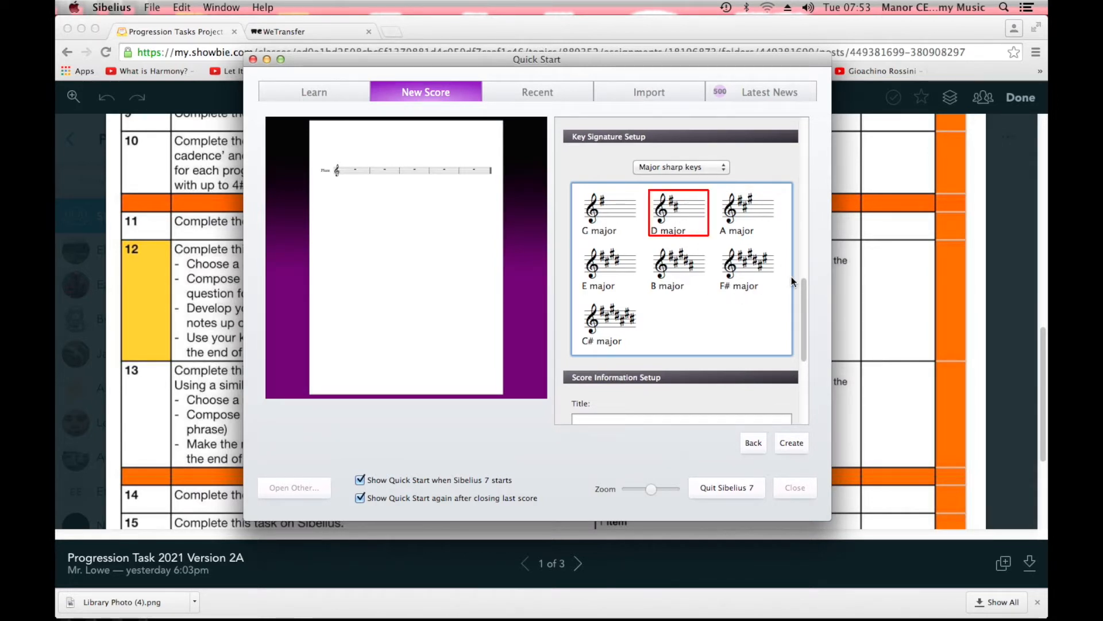
Enter the title "Task 12", the composer's name and "Copyright © 2021", and create the score.
scroll(791, 277, "down", 6)
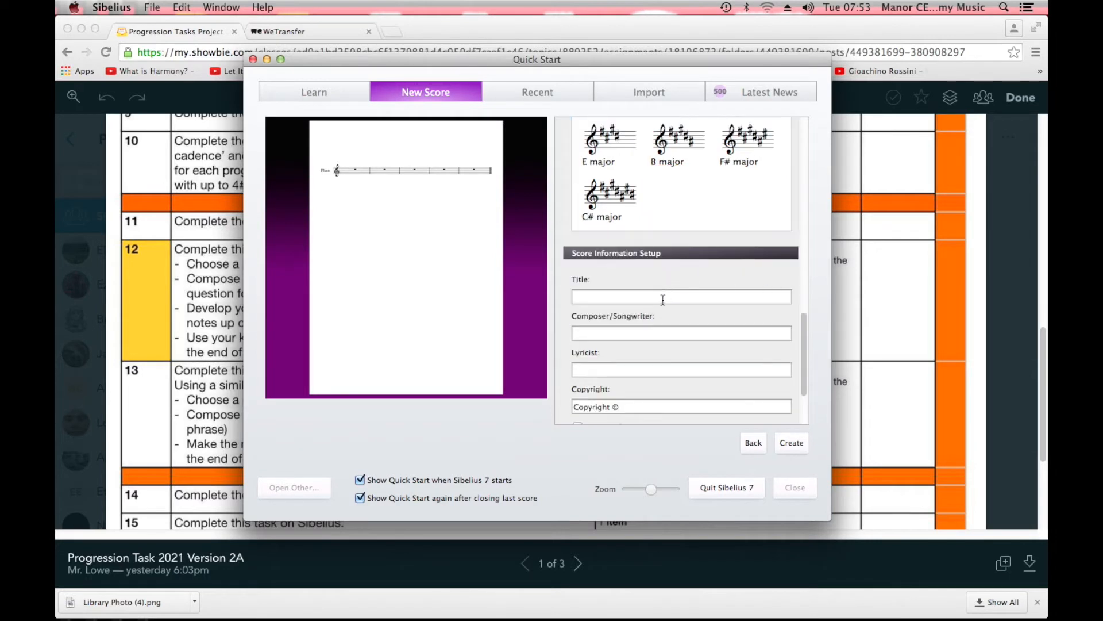
left_click(663, 297)
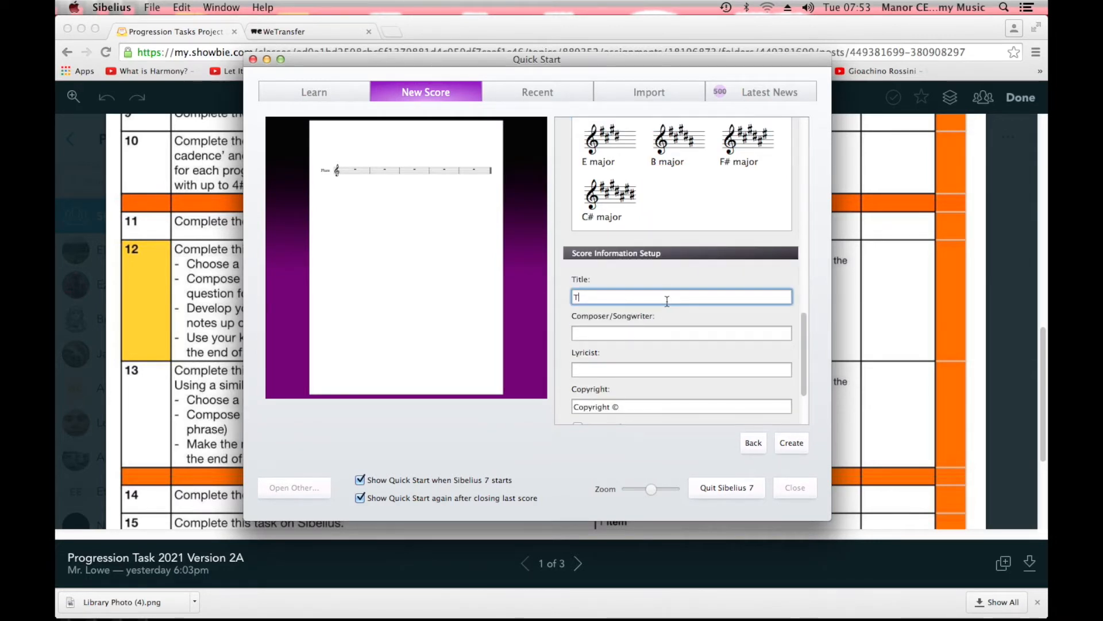
type("Task 12")
left_click(604, 332)
type("Mr ")
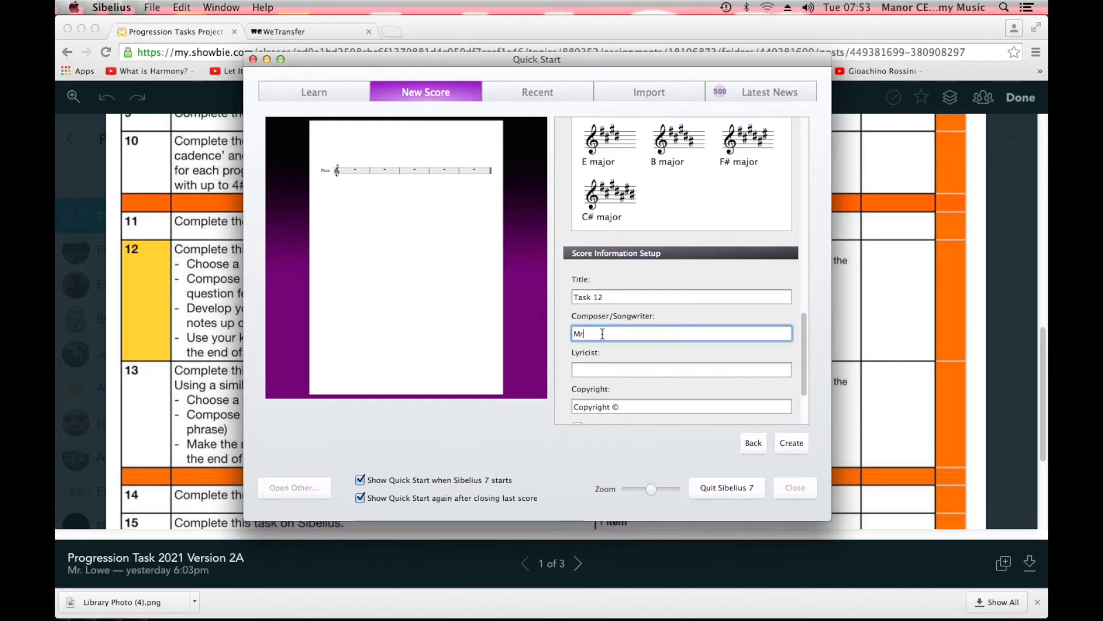
type("Lowe")
left_click(645, 408)
type("2021")
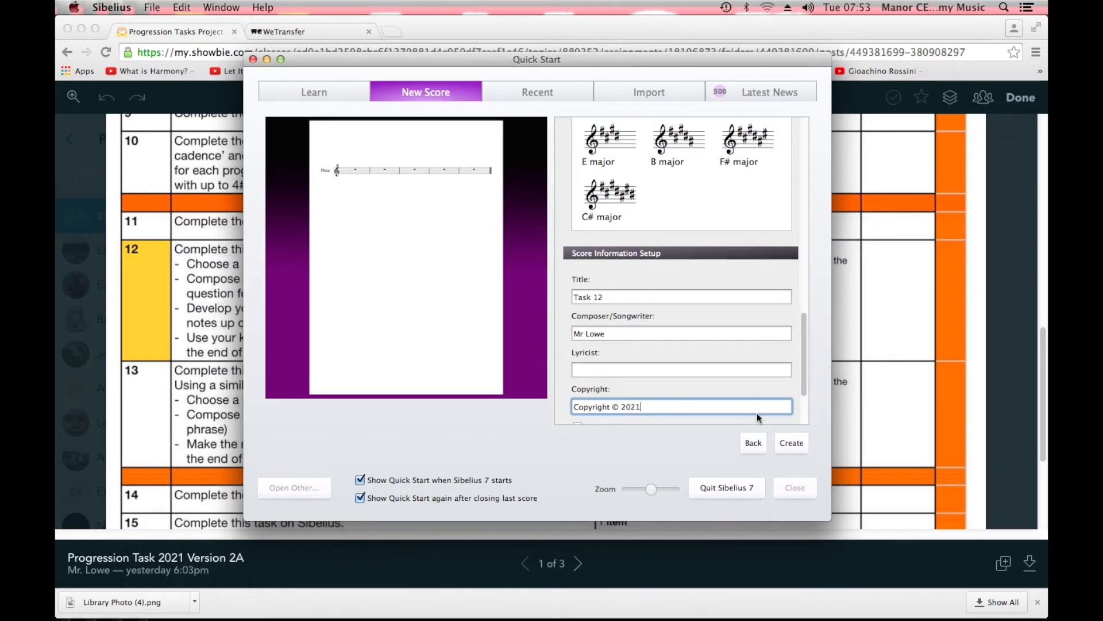
left_click(792, 444)
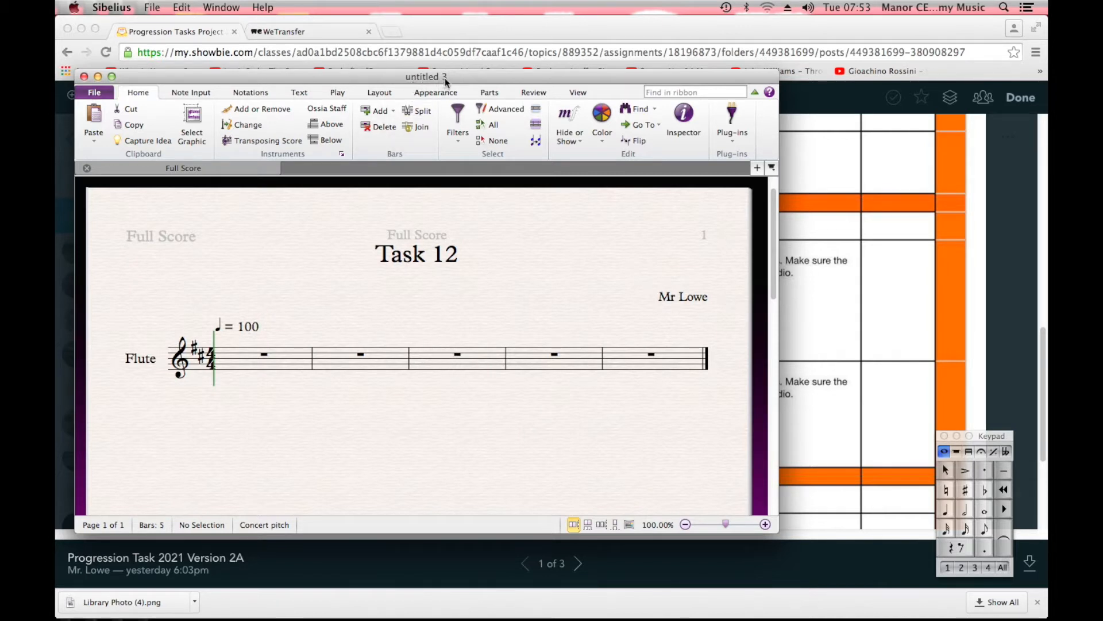
Save the score in the Scores folder as "Task 12 demo June 21".
left_click(103, 95)
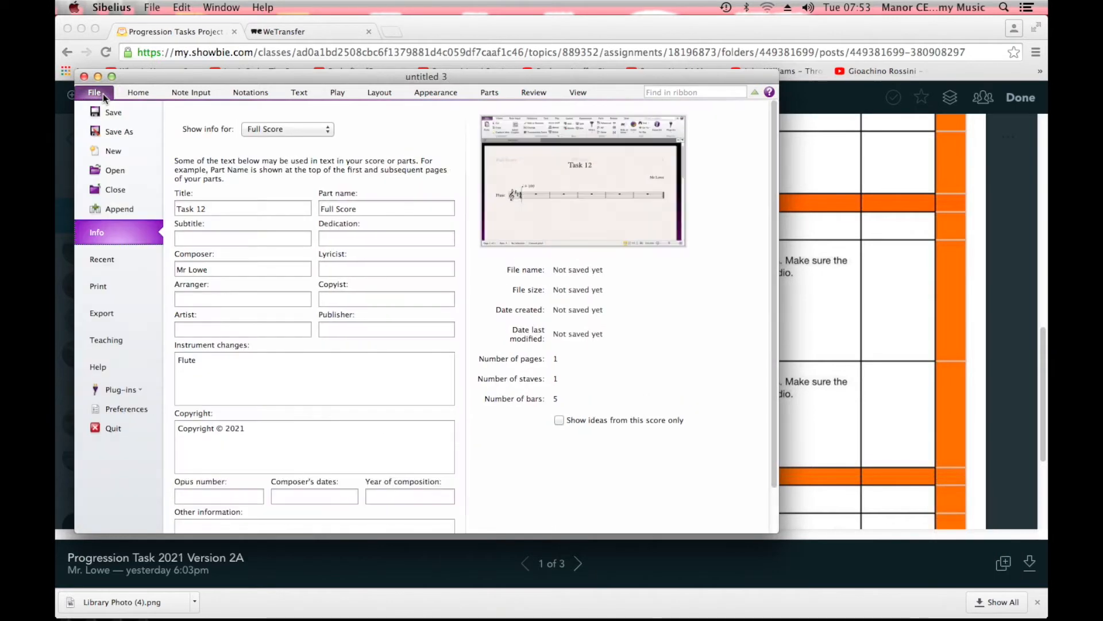
left_click(119, 132)
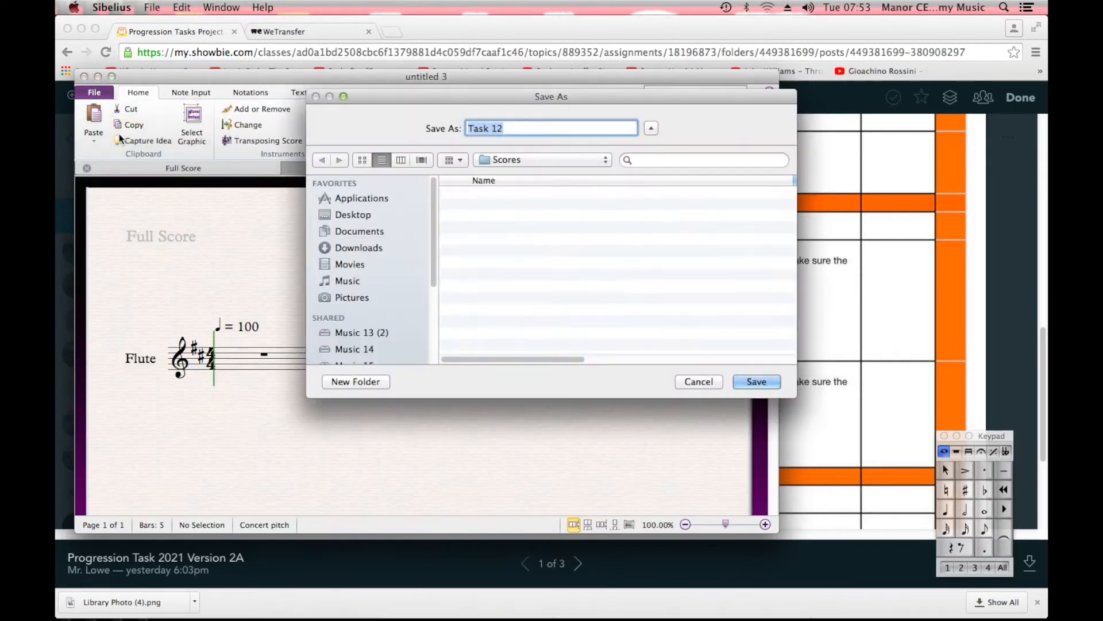
left_click(514, 129)
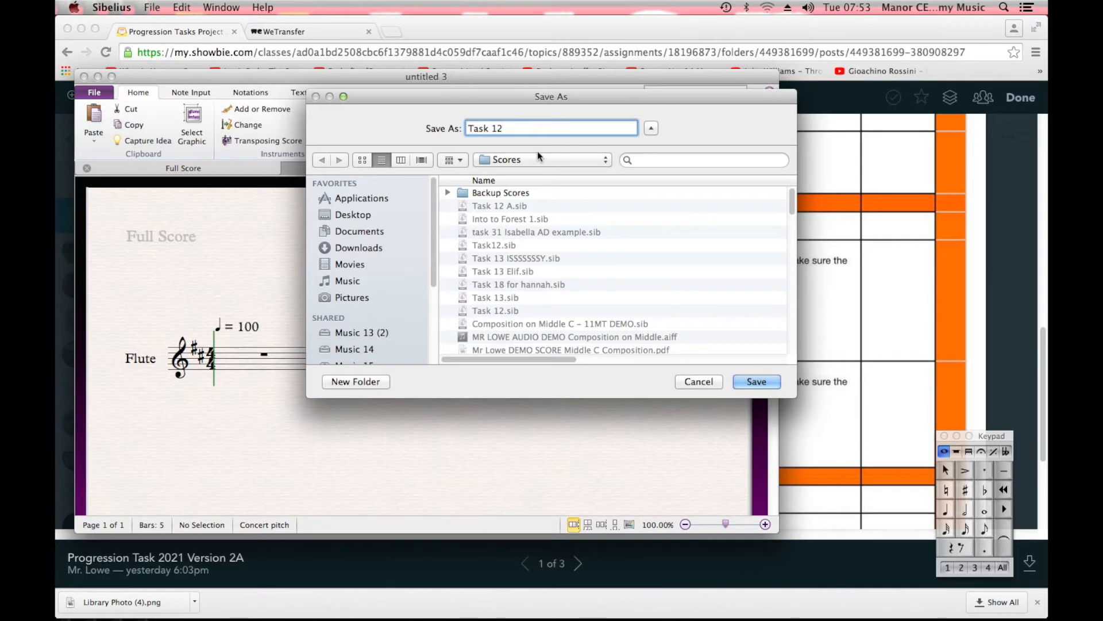
type("demo June ")
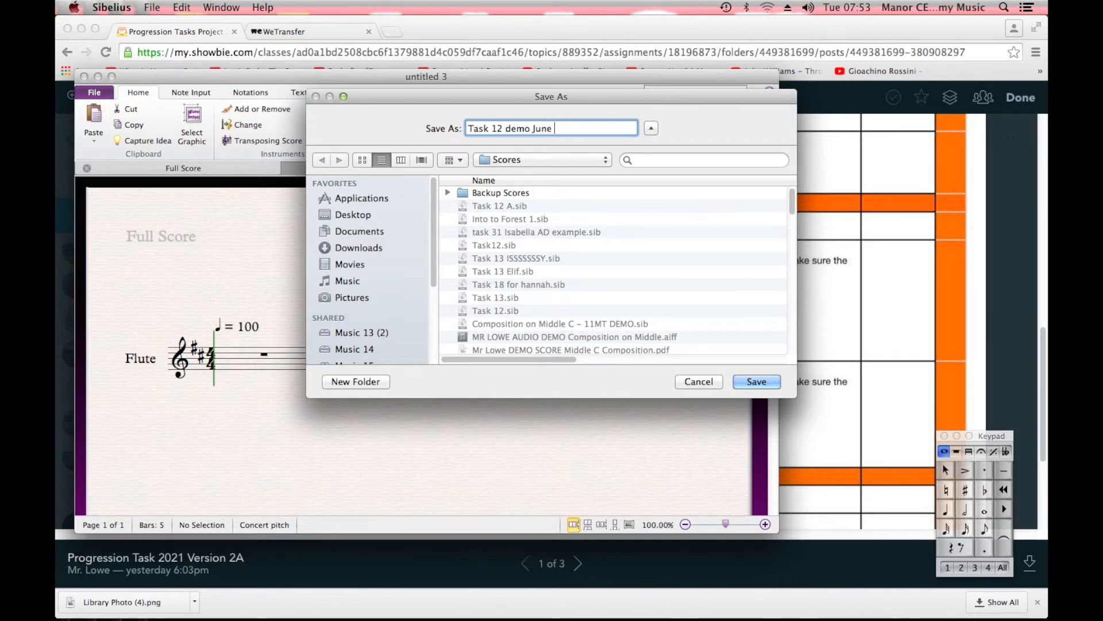
type("21")
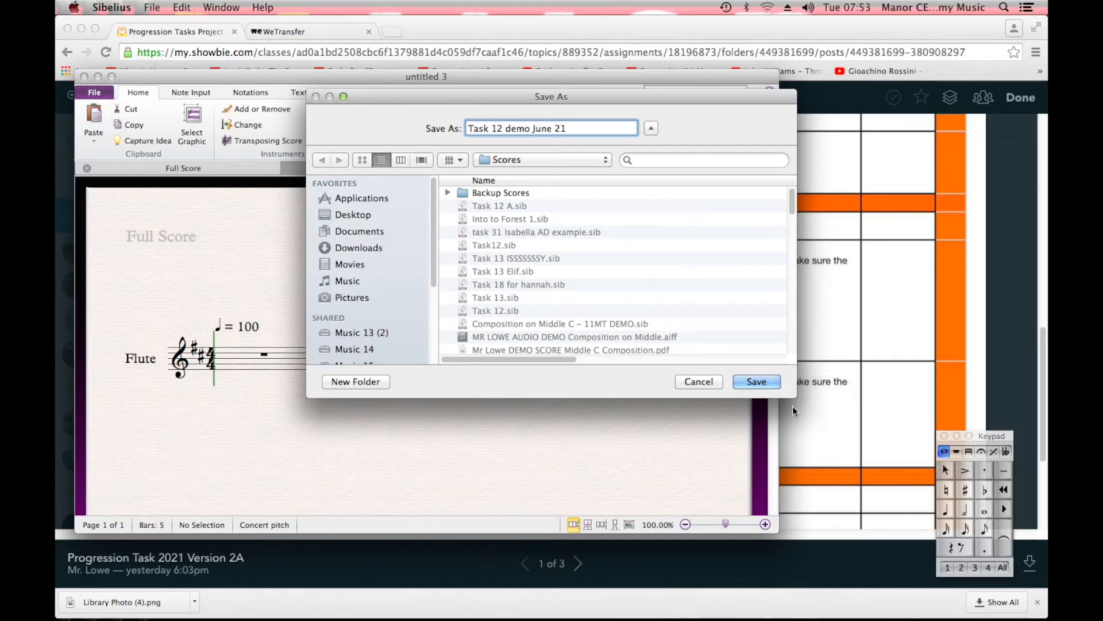
left_click(756, 382)
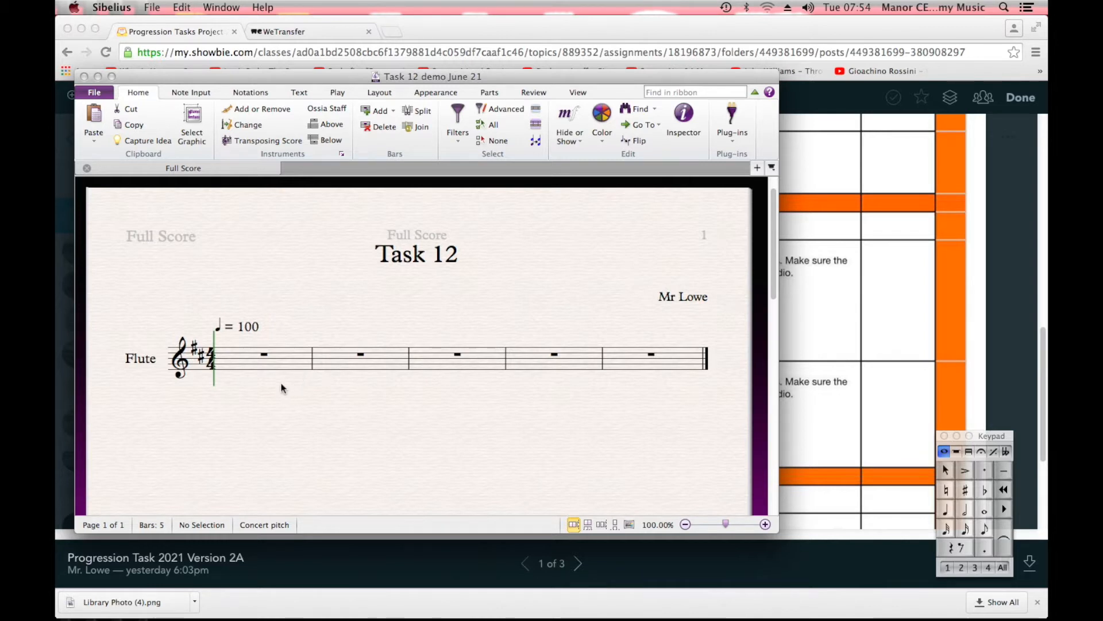
Enter a crotchet D4 on beat 1 of bar 1, with the keypad moved closer and the score window enlarged.
left_click(240, 364)
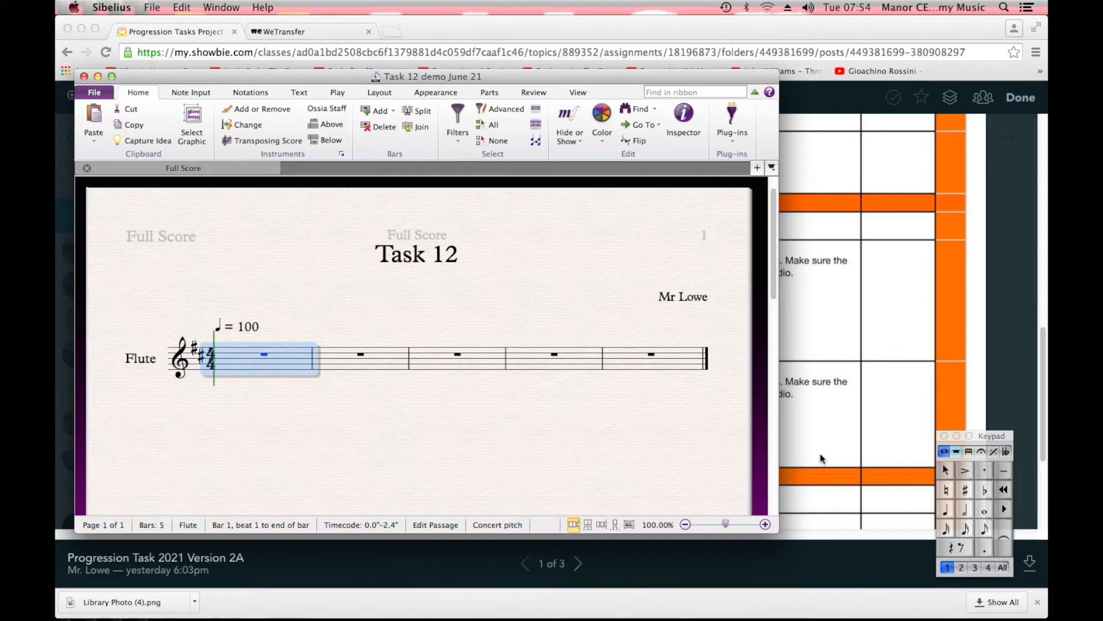
left_click_drag(995, 438, 857, 369)
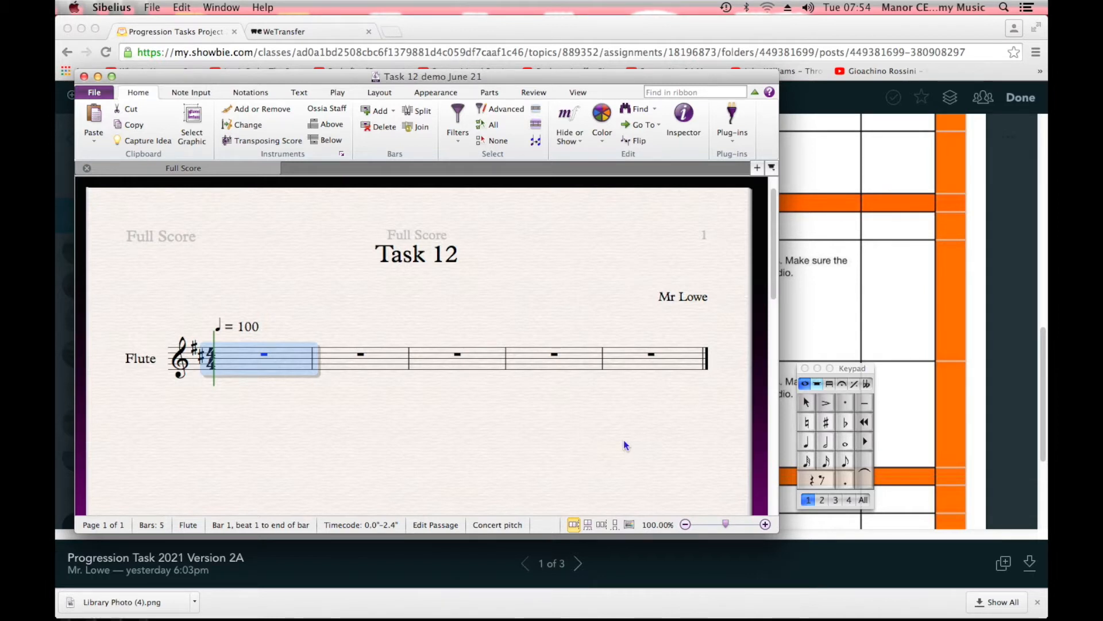
key("d")
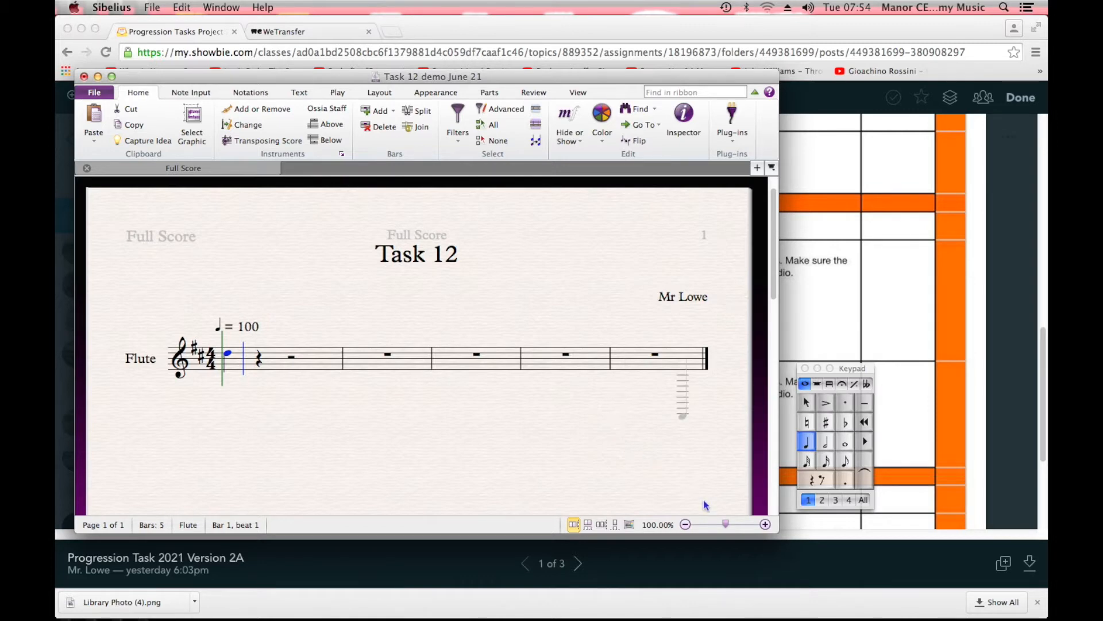
left_click_drag(776, 531, 1012, 581)
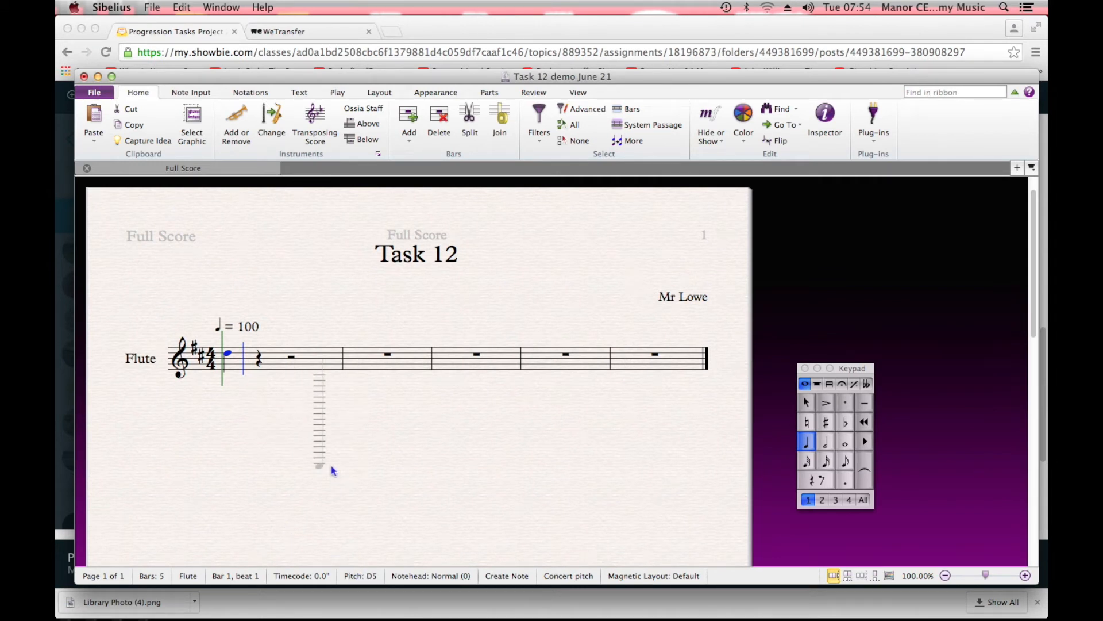
key("ctrl+Down")
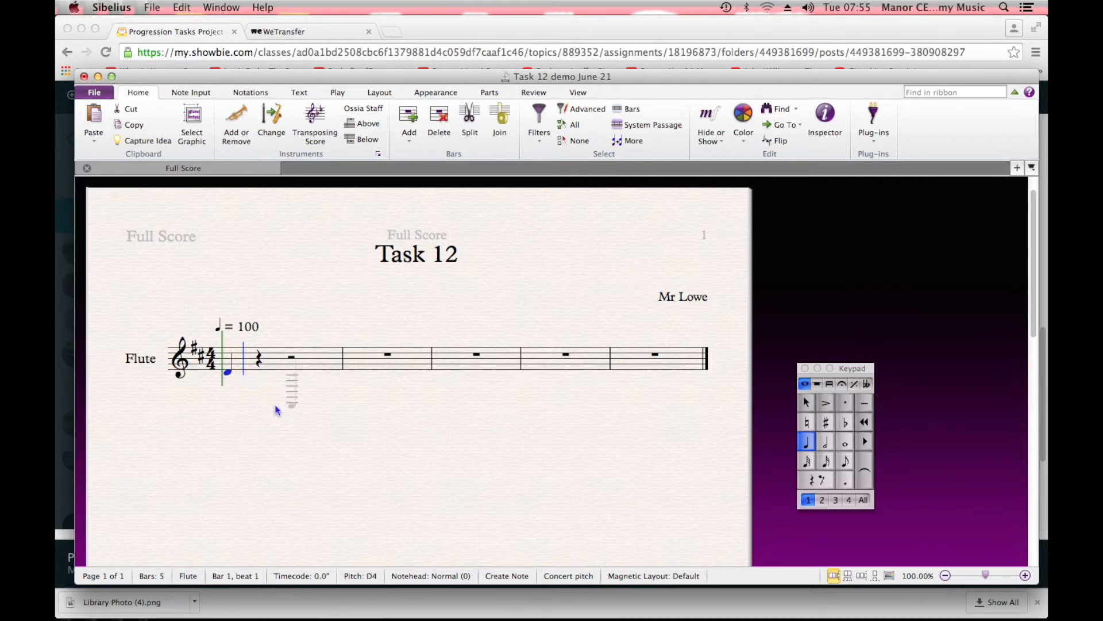
Fill beats 2 to 4 of bar 1 on D4 with two semiquavers, three quavers and a crotchet.
left_click(827, 463)
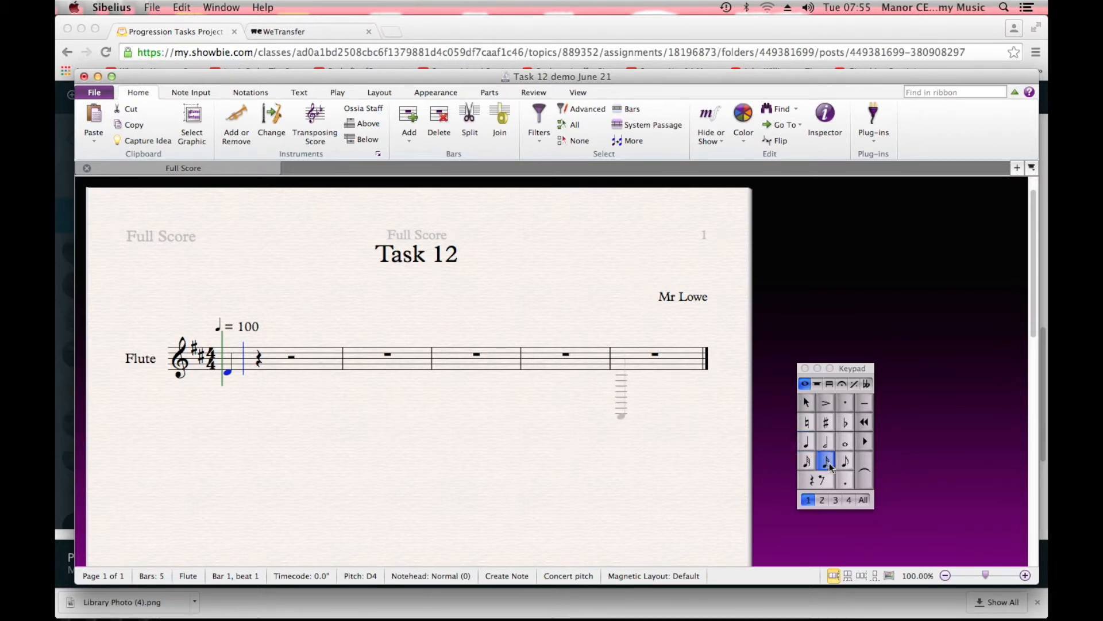
key("d")
key("d")
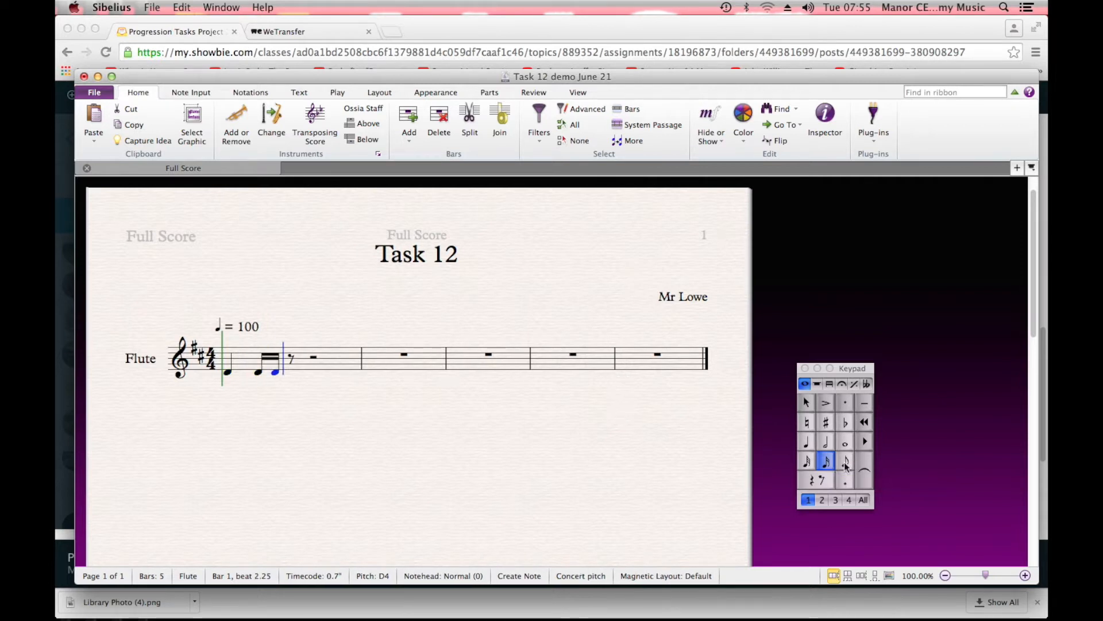
left_click(846, 463)
key("d")
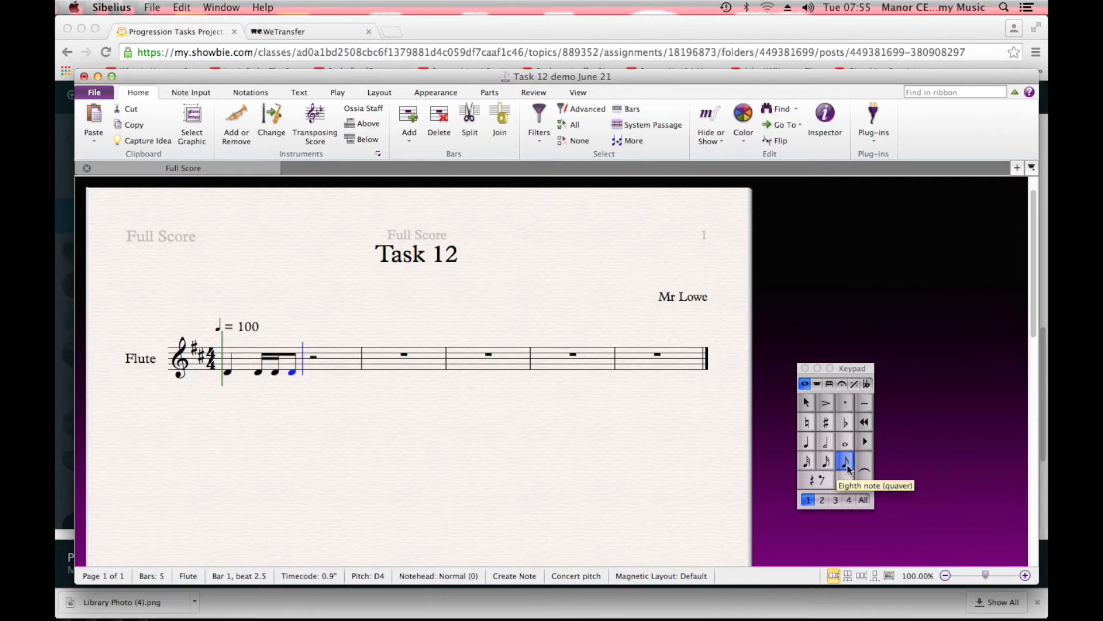
key("d")
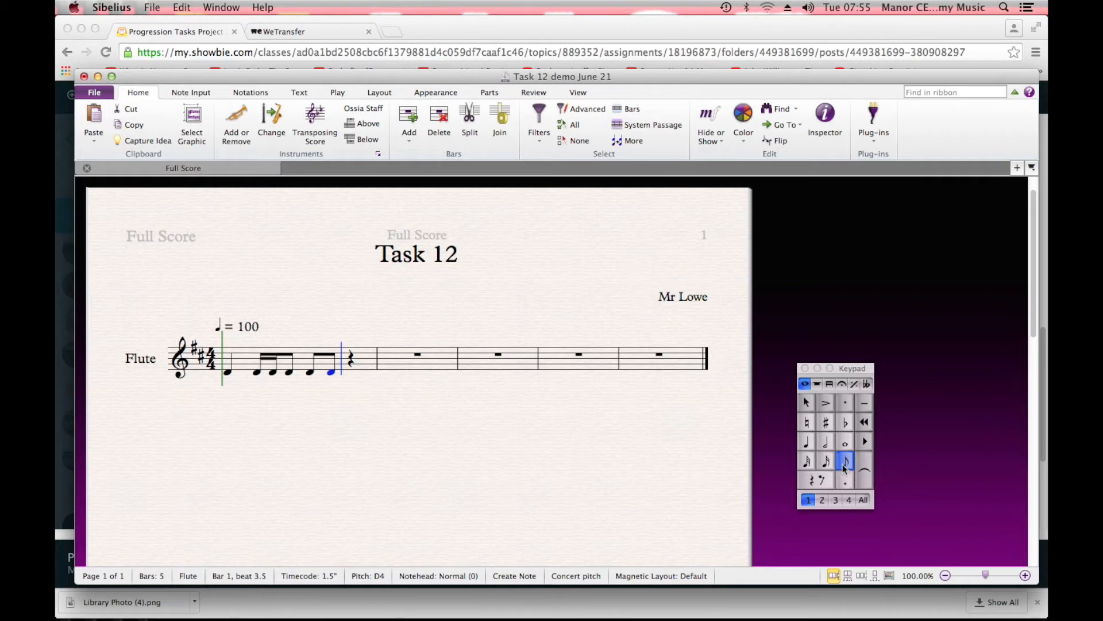
left_click(807, 444)
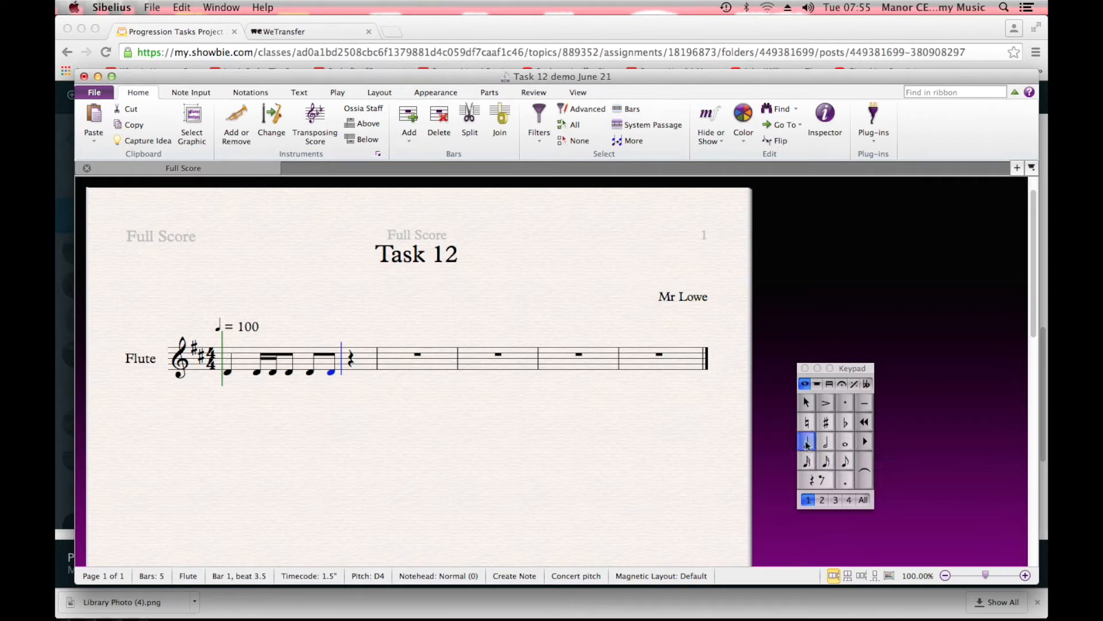
key("d")
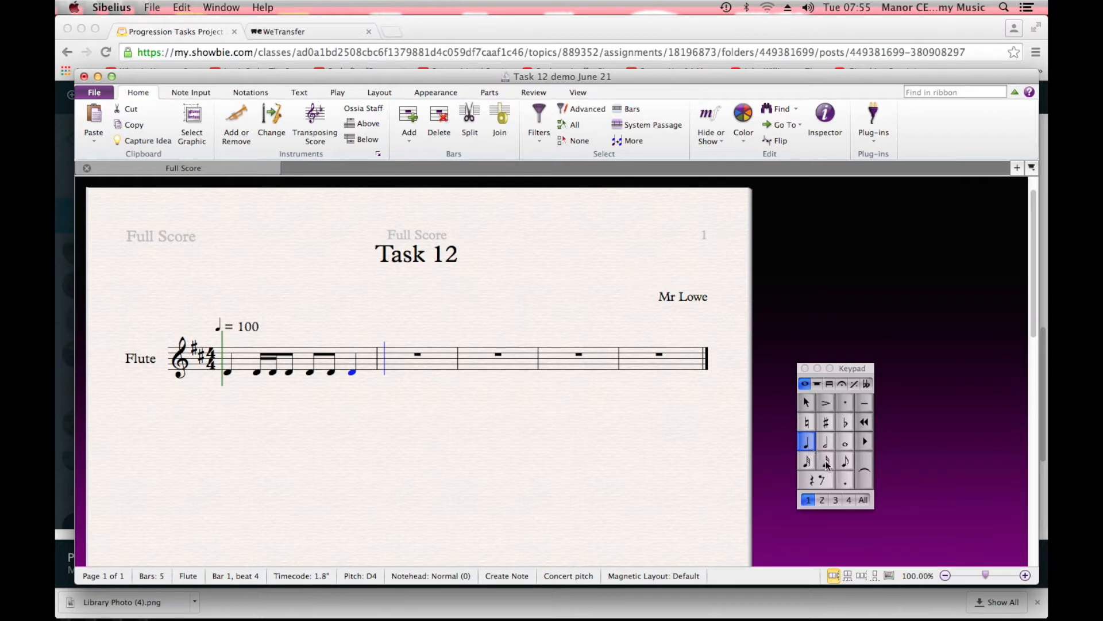
Fill beats 1 and 2 of bar 2 on D4 with two semiquavers followed by three quavers.
left_click(826, 464)
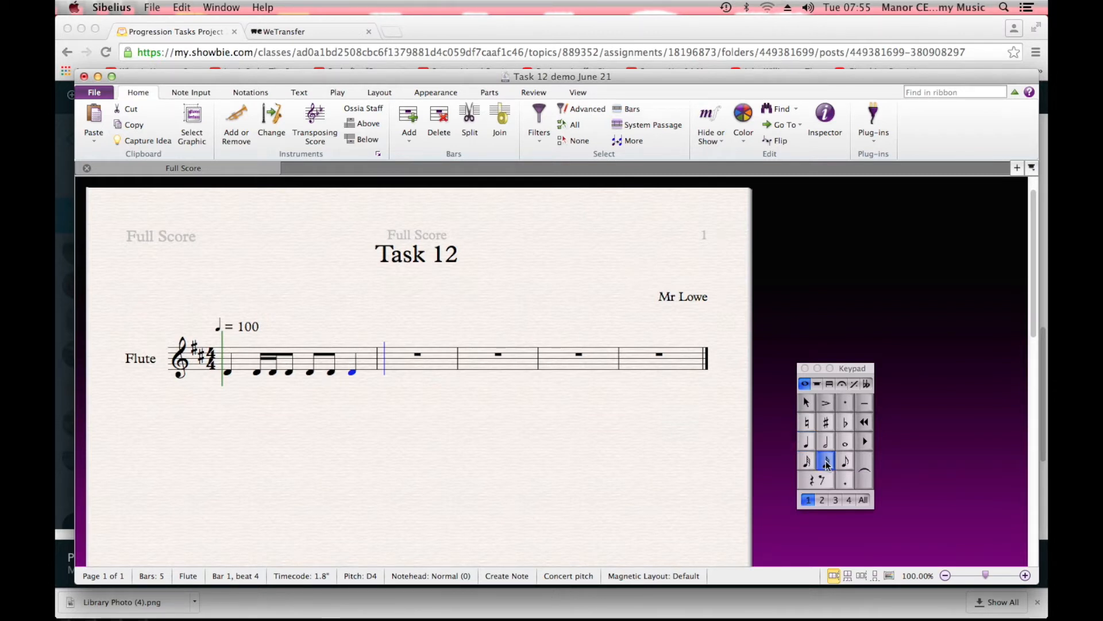
key("d")
key("d")
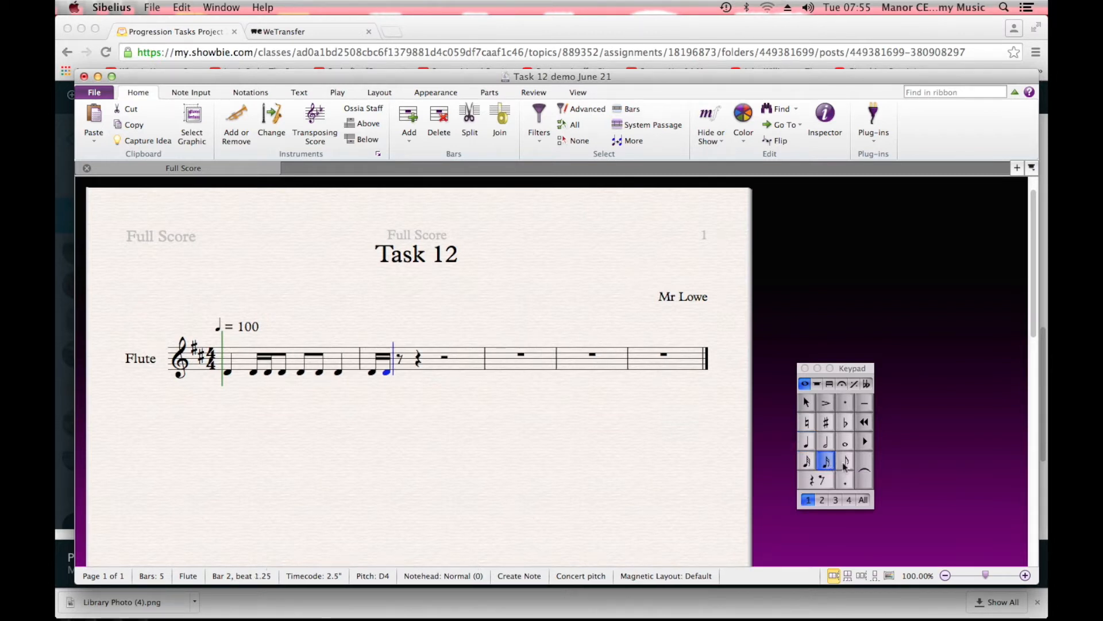
left_click(846, 463)
key("d")
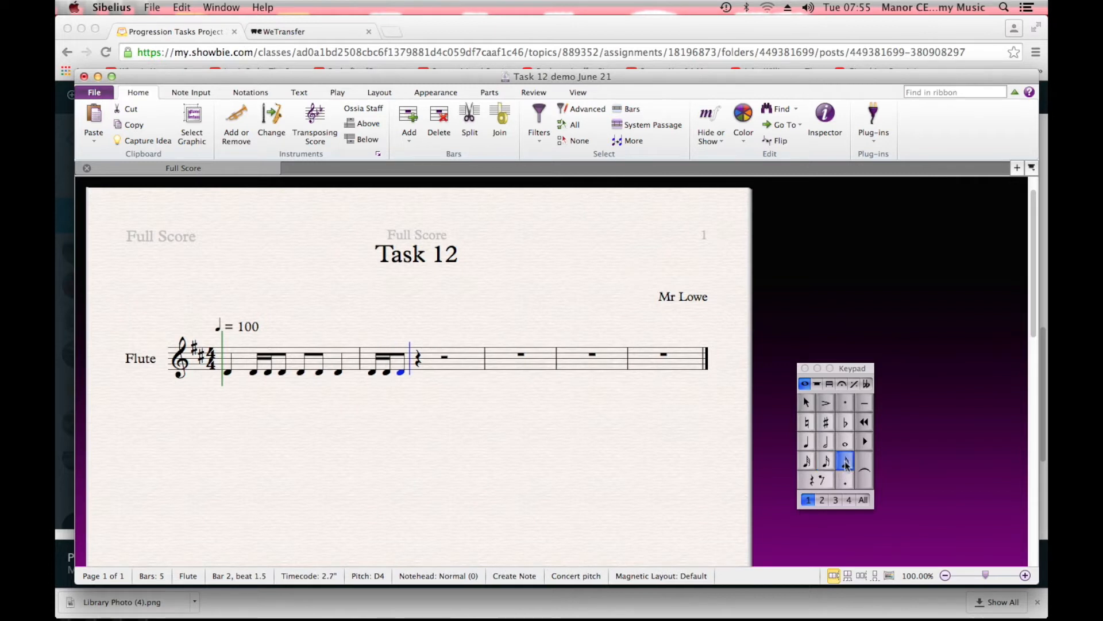
key("d")
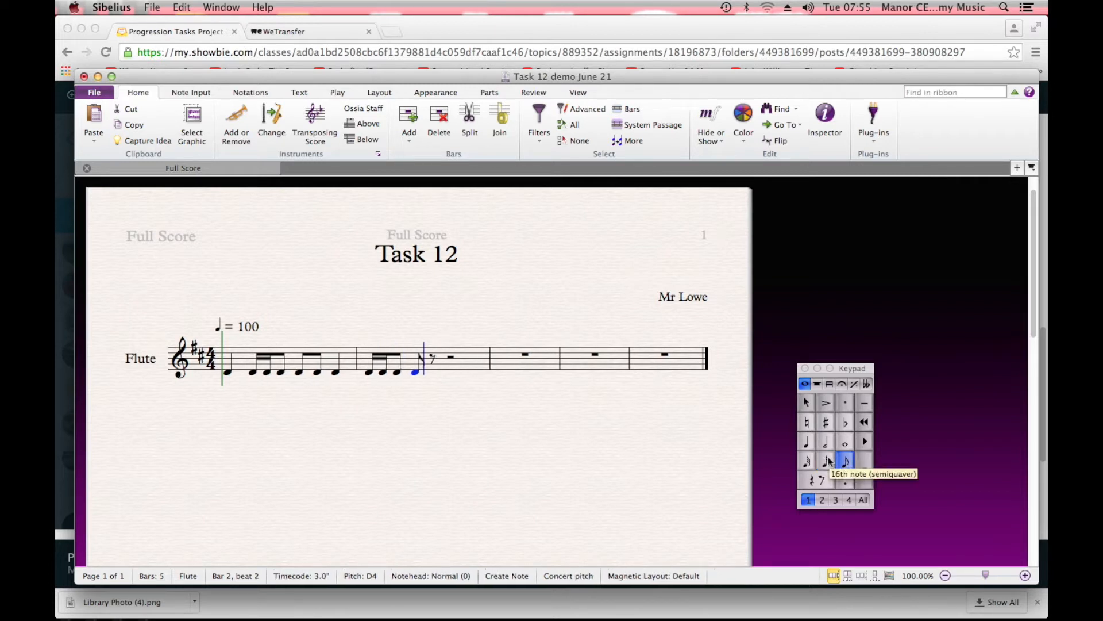
key("d")
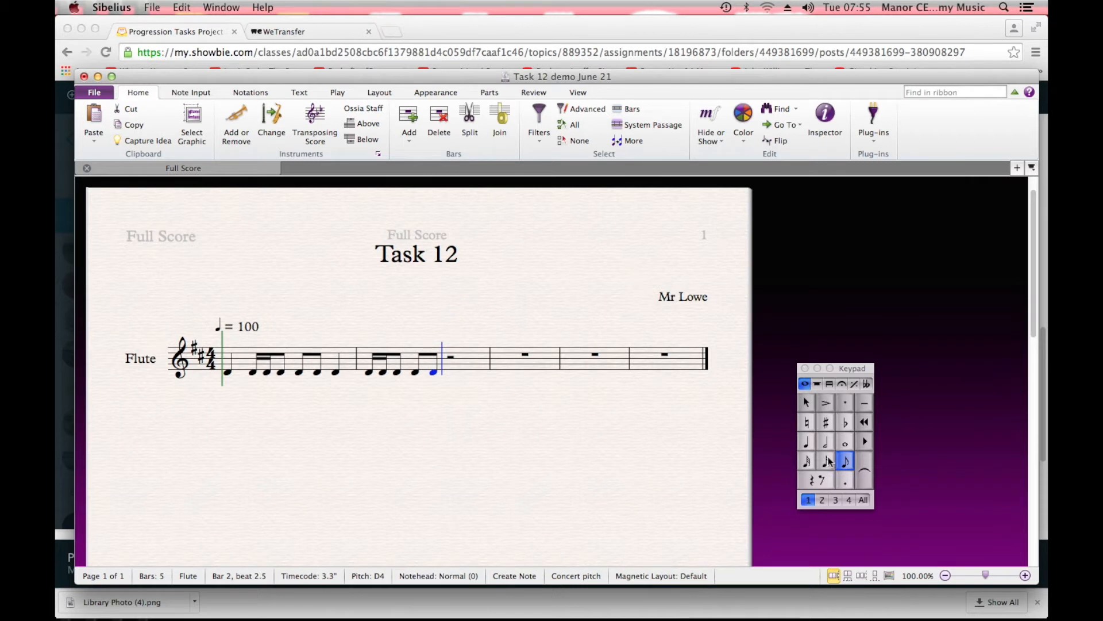
Complete beats 3 and 4 of bar 2 on D4 with two semiquavers, a quaver and a crotchet.
left_click(828, 464)
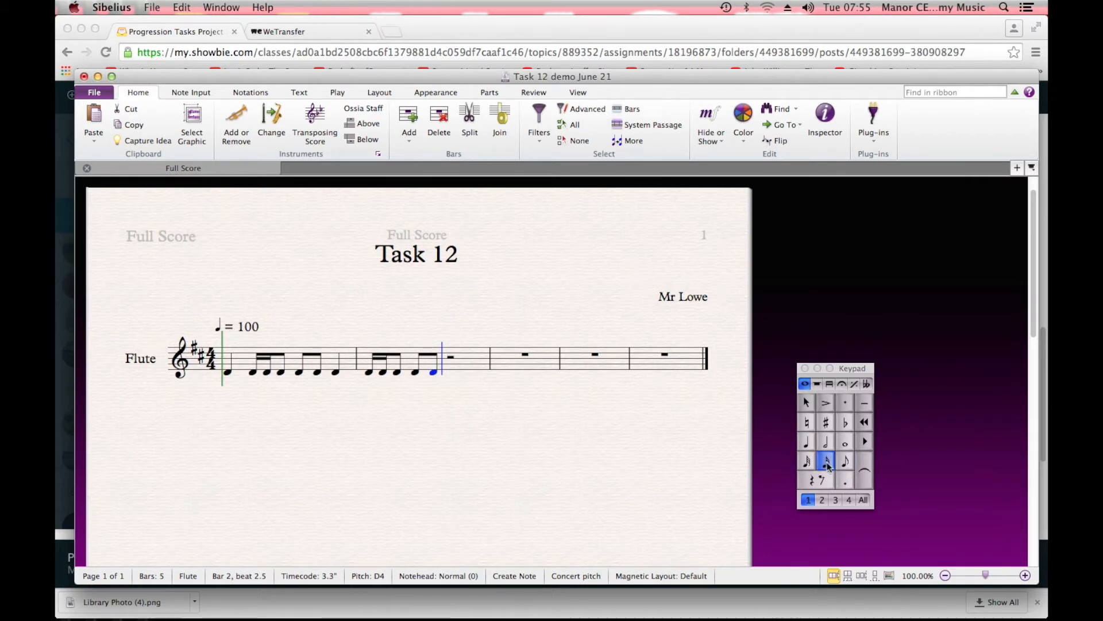
key("d")
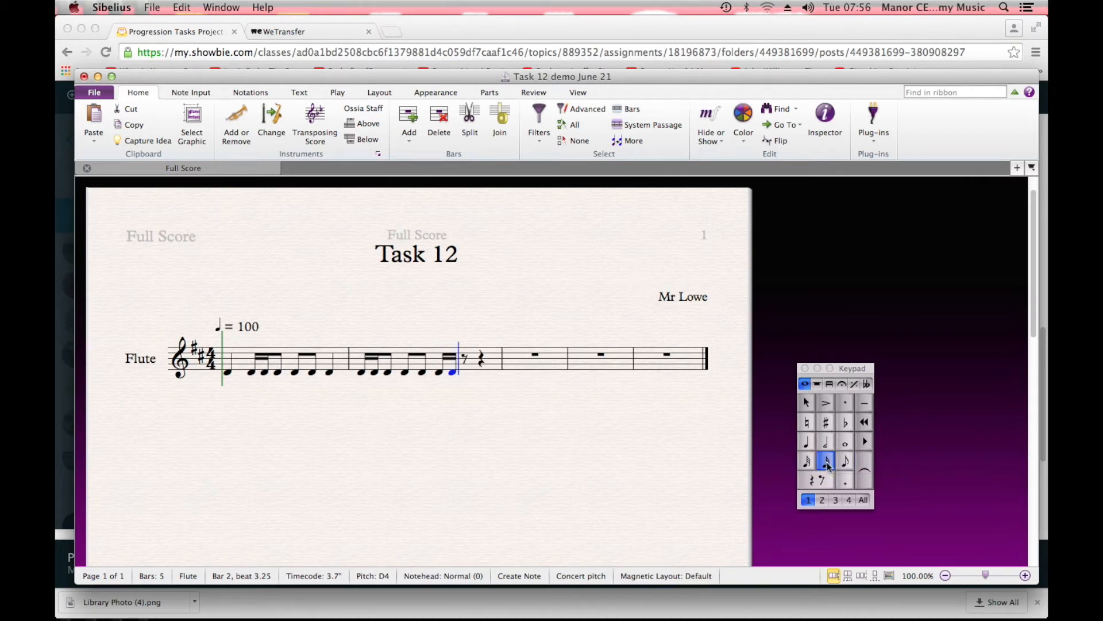
left_click(846, 463)
key("d")
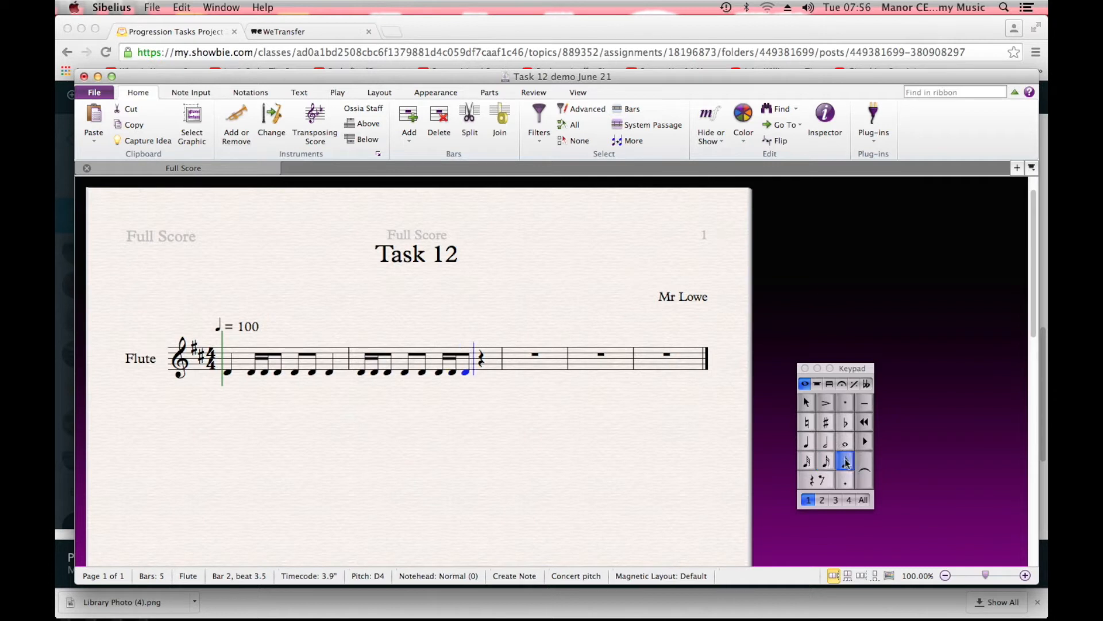
left_click(805, 447)
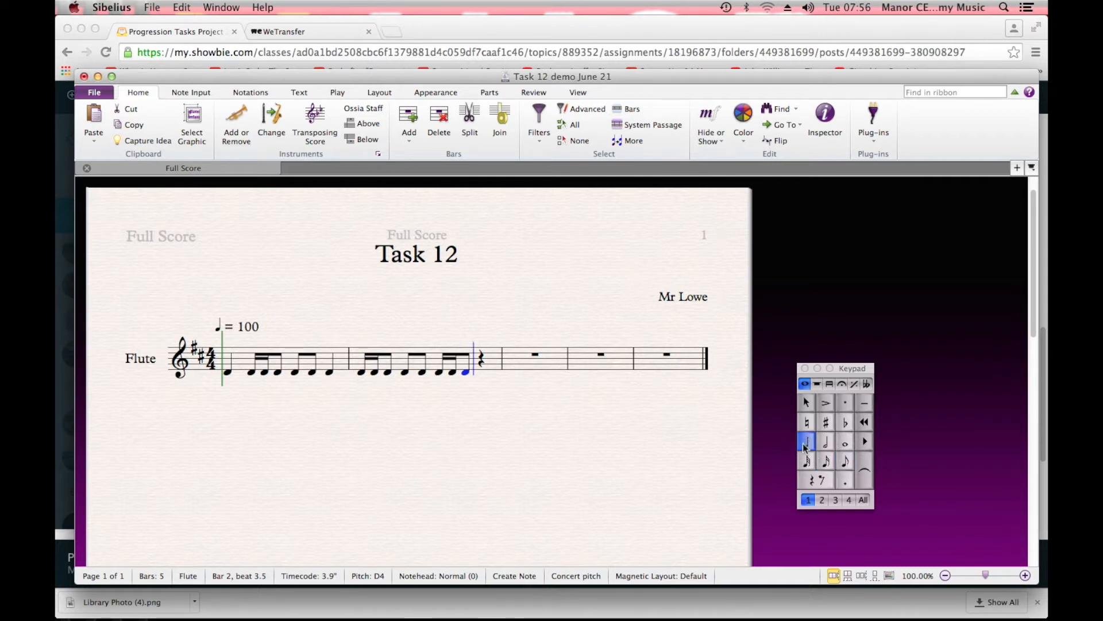
key("d")
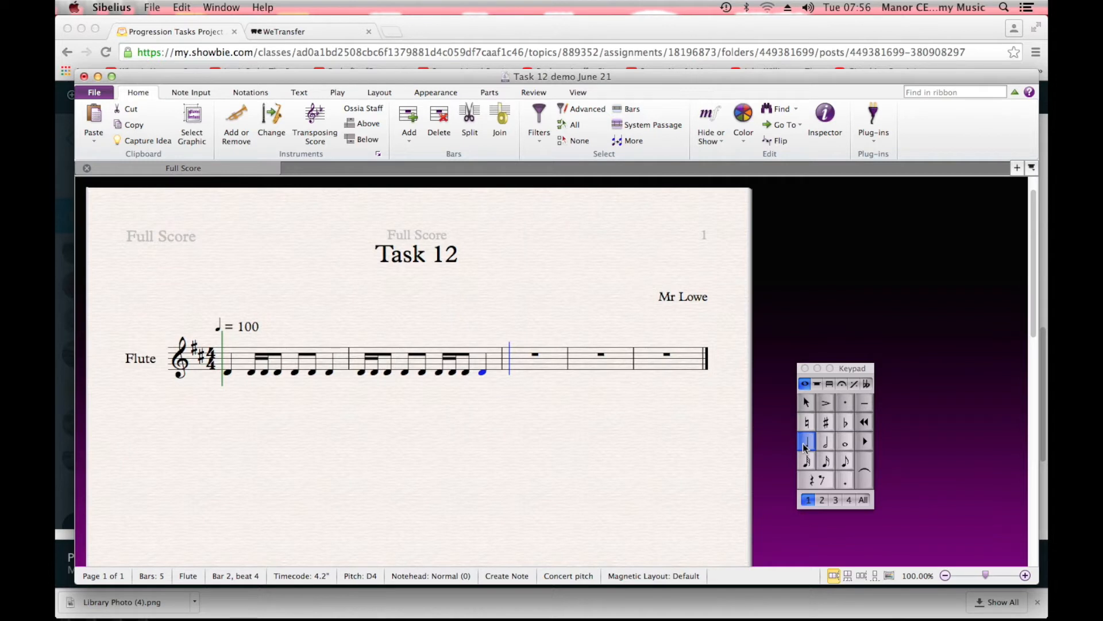
Return to the first note of bar 1 and play back the two-bar question phrase.
key("Left")
key("Left")
key("Left")
key("Left")
key("Left")
key("Left")
key("Left")
key("Left")
key("Left")
key("Left")
key("Left")
key("Left")
key("Left")
key("Left")
key("Left")
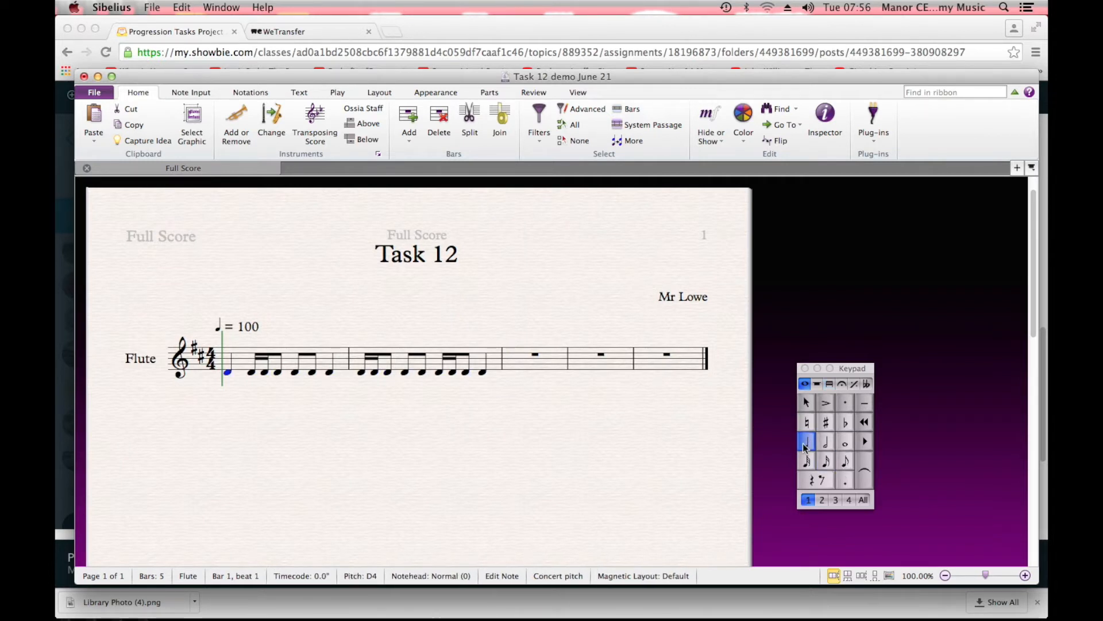
key("space")
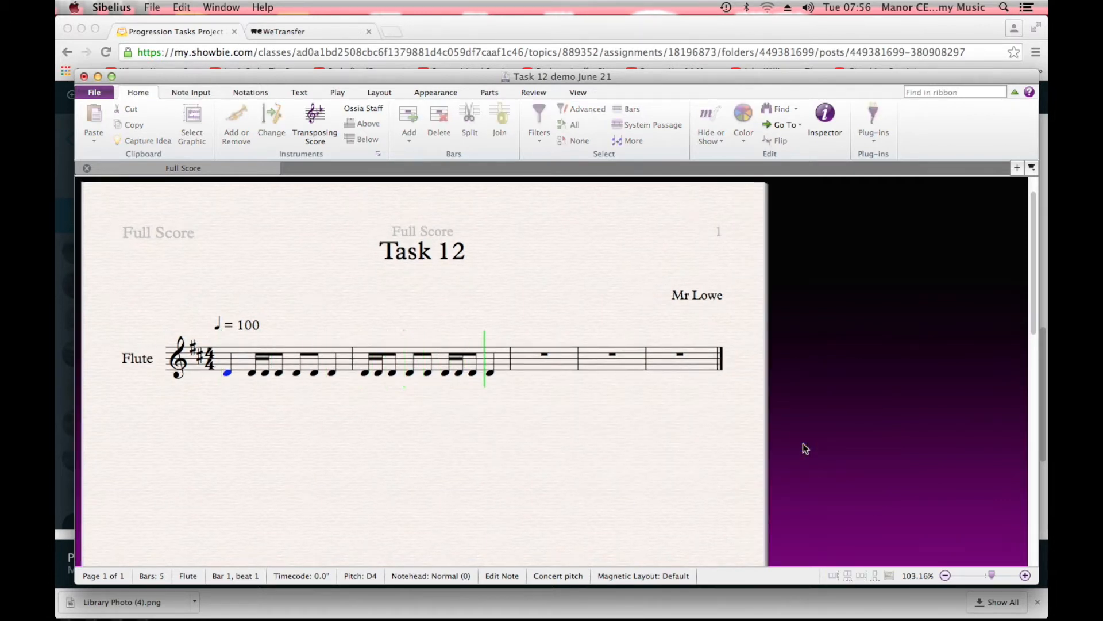
key("space")
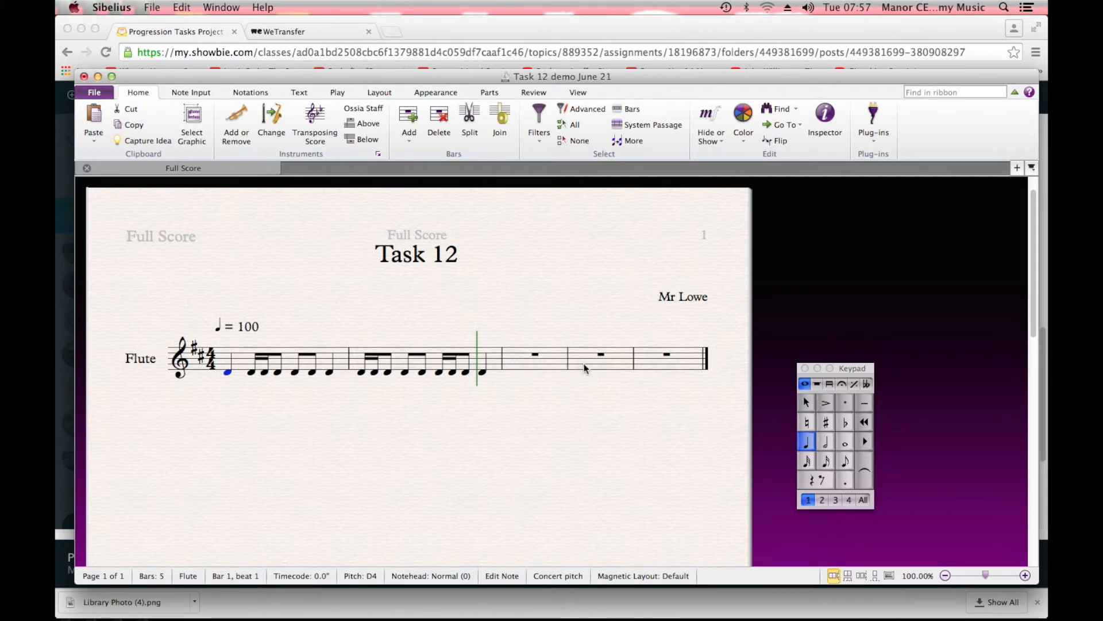
Copy the rhythm of bar 1 into bar 3 to begin the answer phrase.
left_click(247, 366)
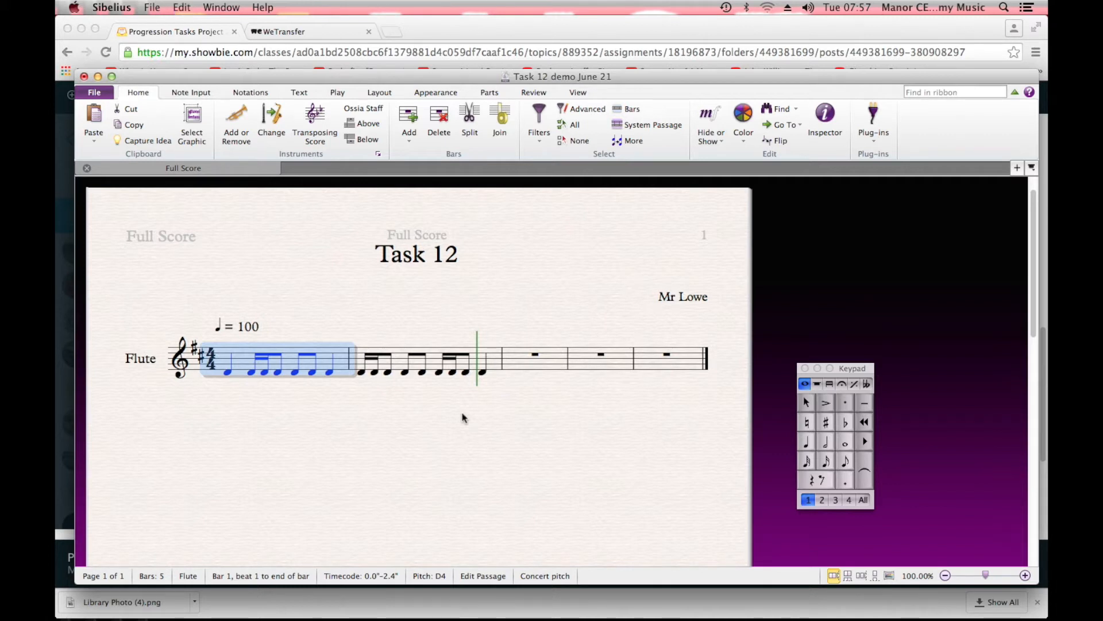
left_click(516, 362)
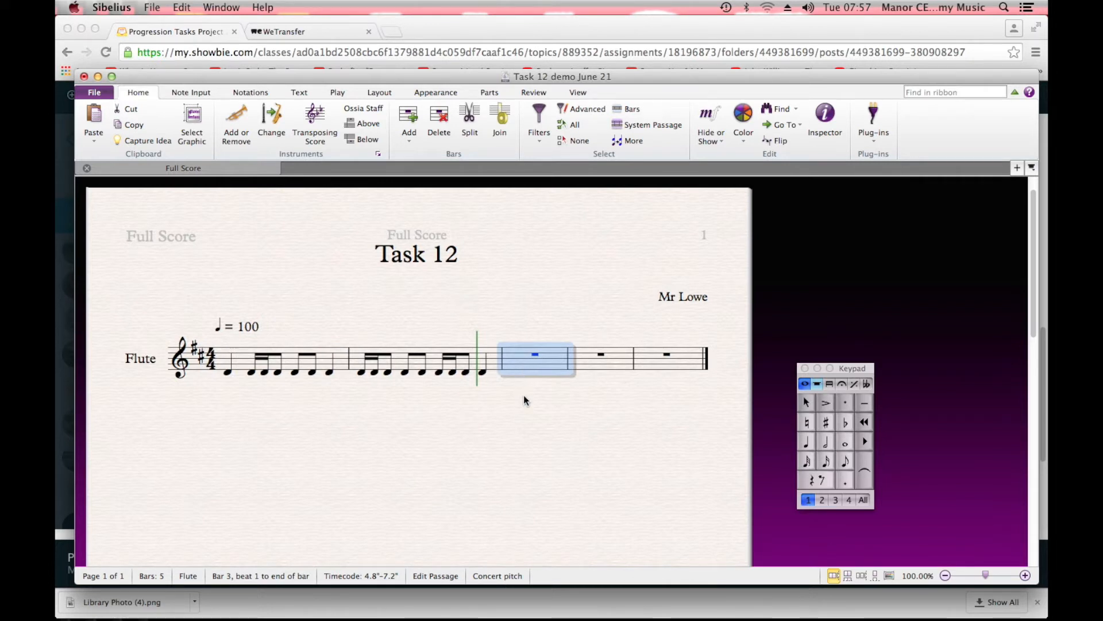
key("super+c")
key("super+v")
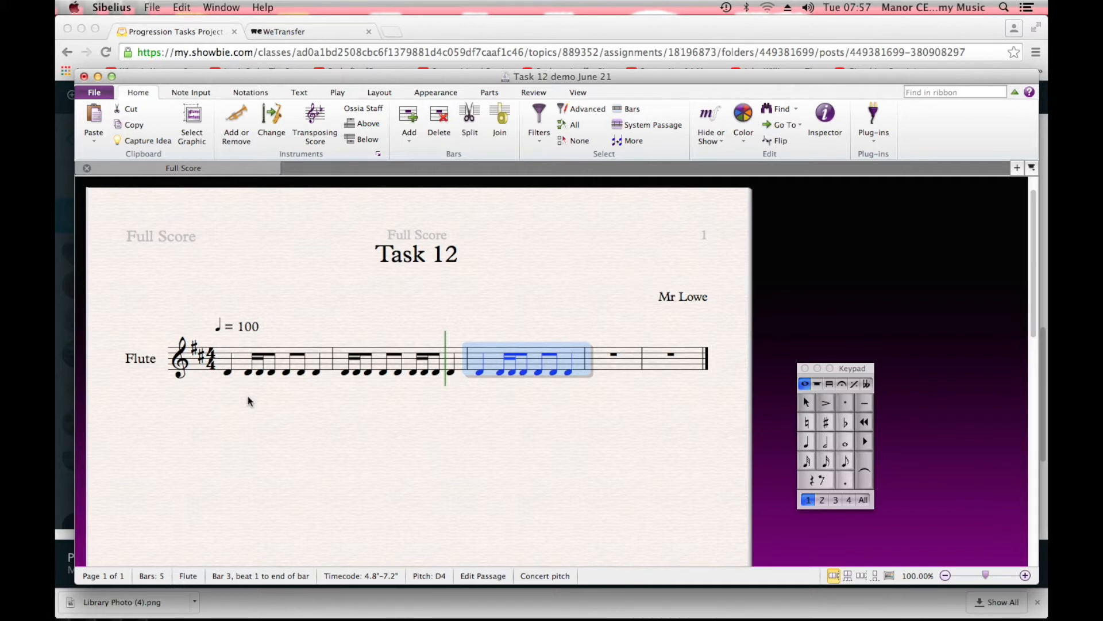
Play back the rhythm from the first note of bar 1 through bar 3.
left_click(228, 372)
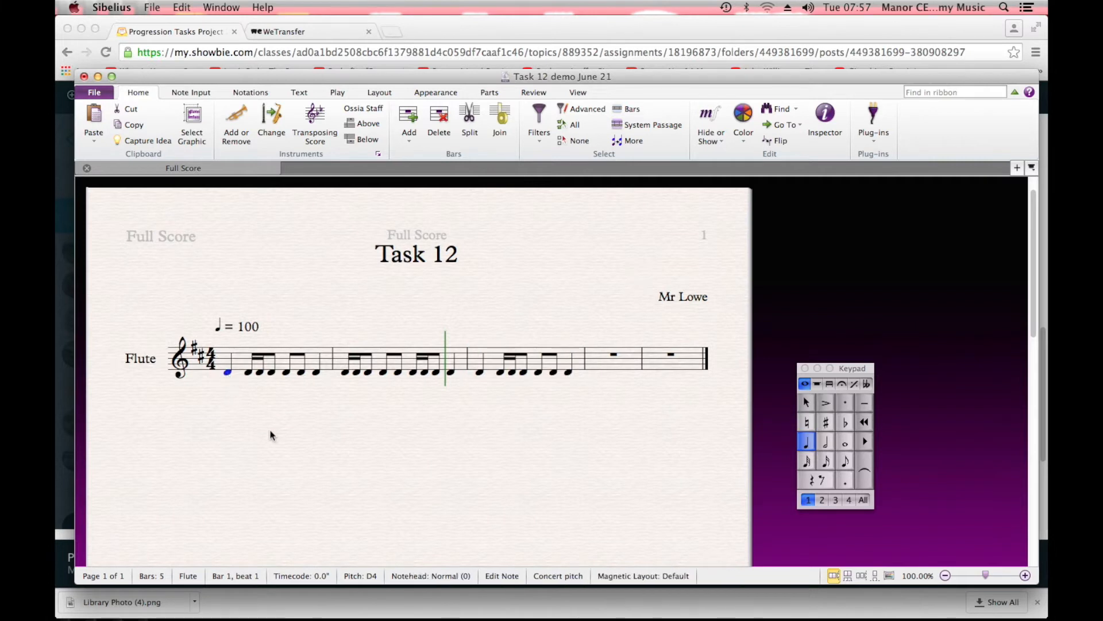
key("p")
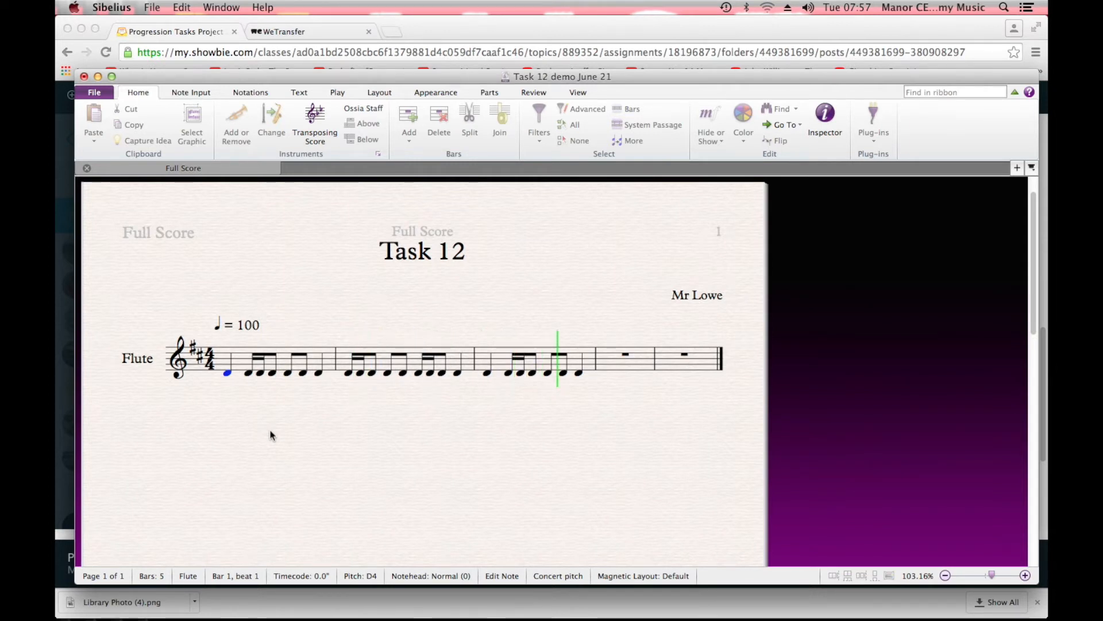
key("space")
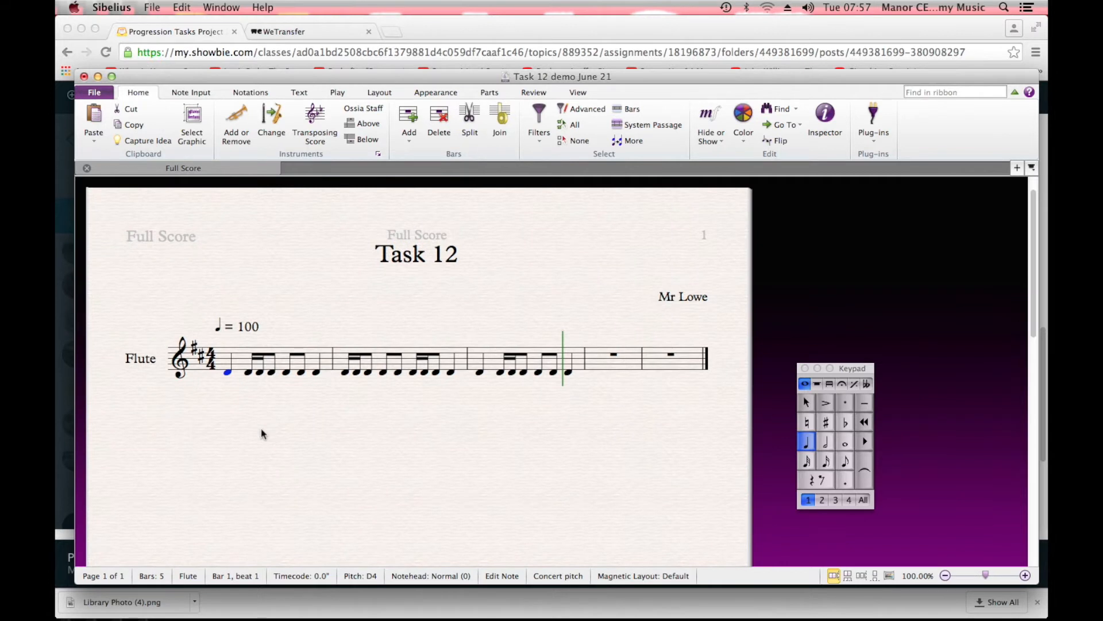
Fill beats 1 and 2 of bar 4 with eight semiquavers on D4.
left_click(592, 358)
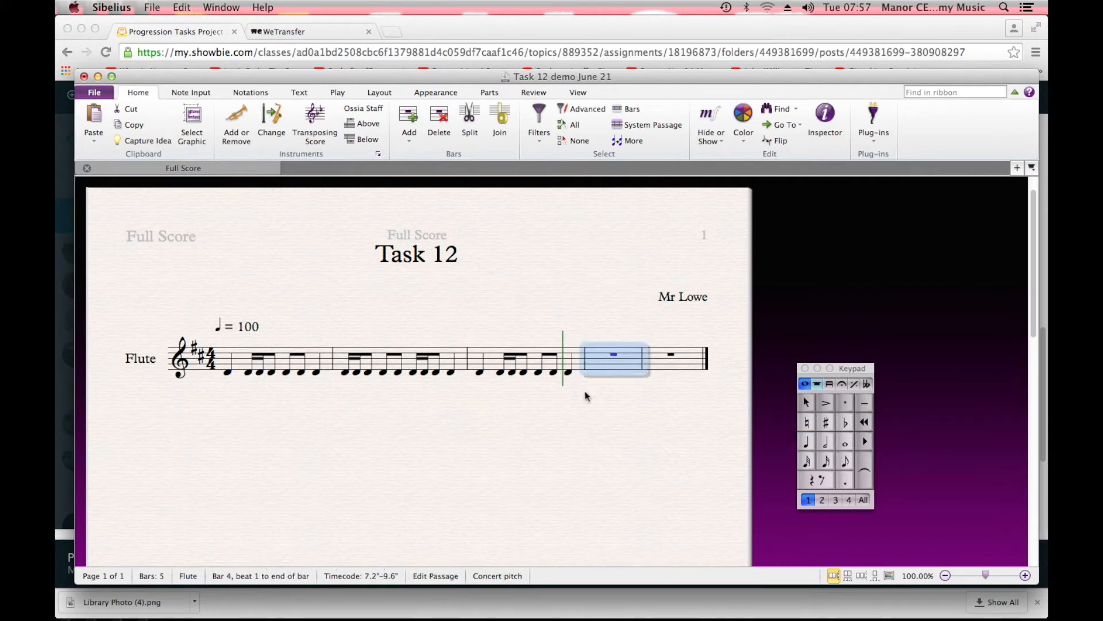
left_click(828, 463)
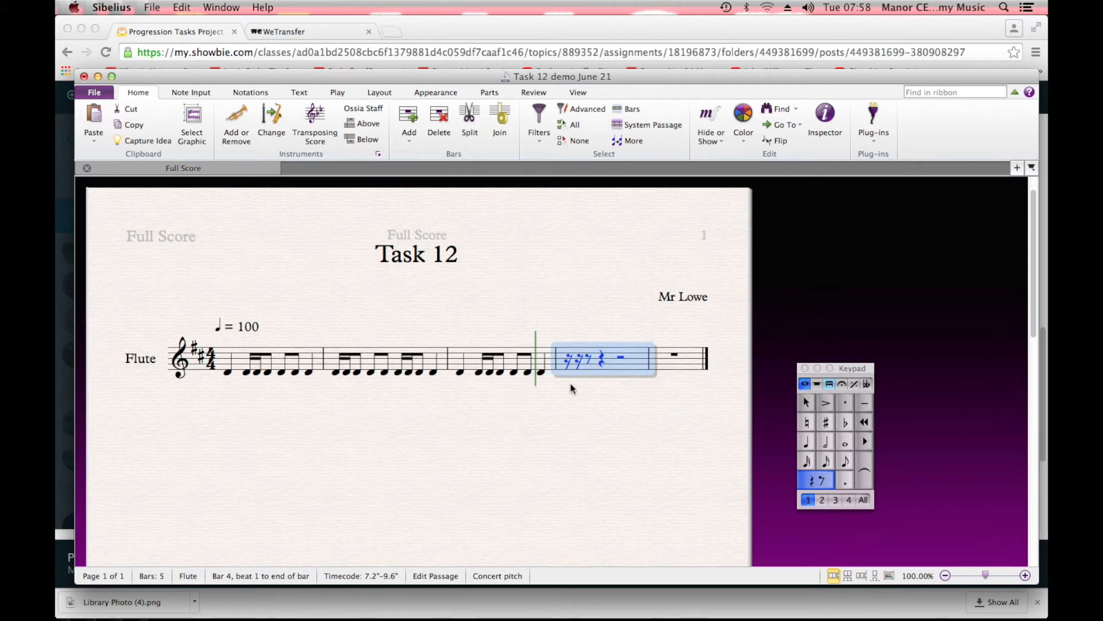
key("2")
key("d")
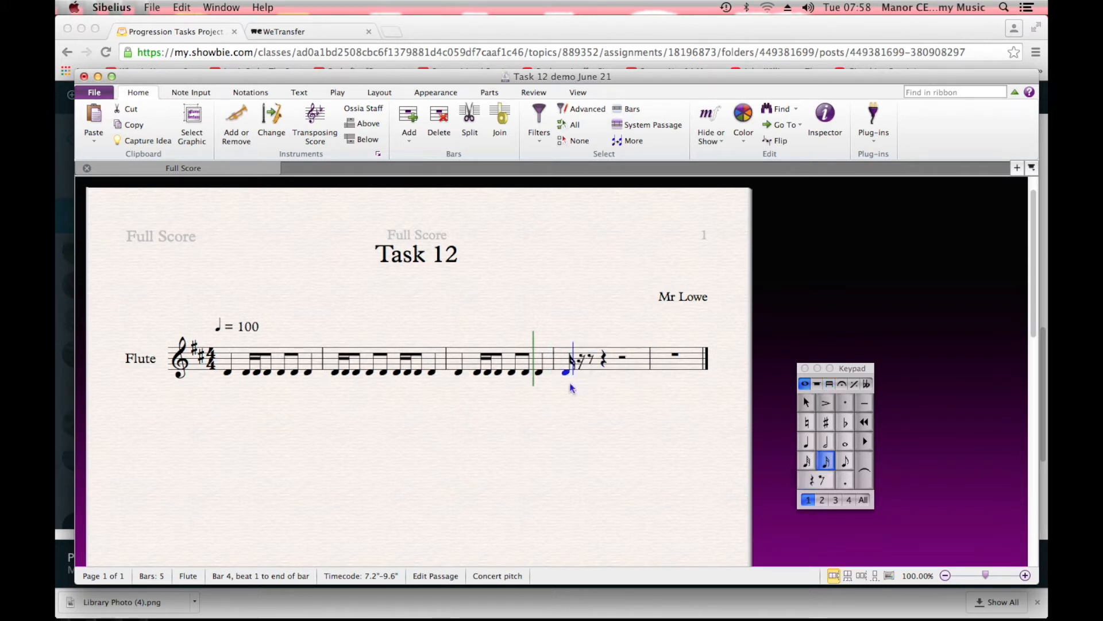
key("d")
key("d")
key("d")
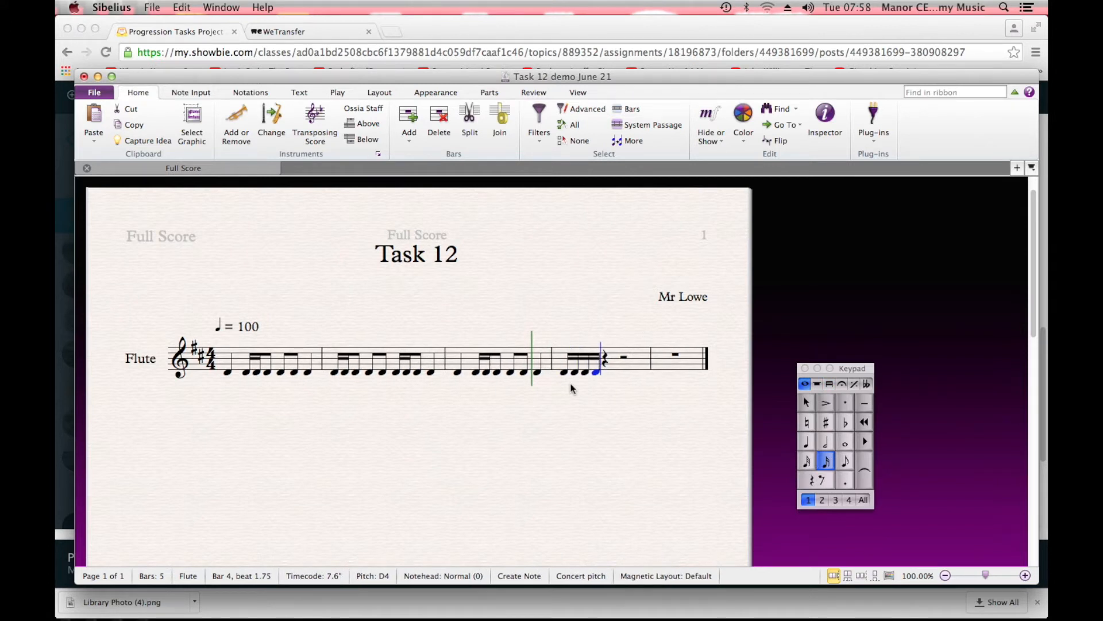
key("d")
key("d")
key("d")
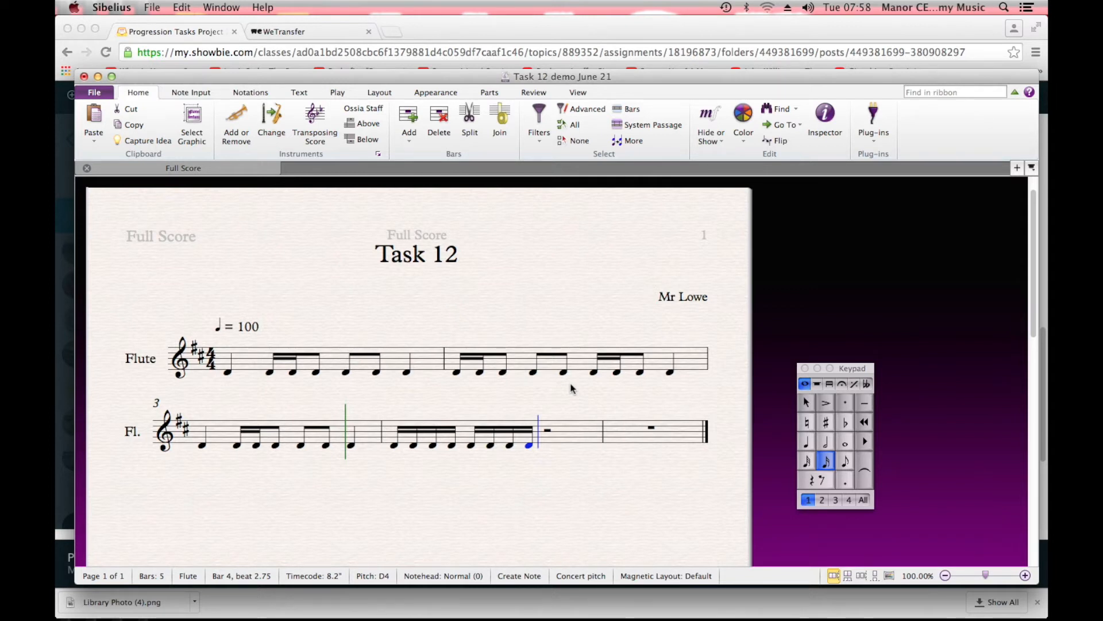
Finish bar 4 on D4 with two quavers on beat 3 and a crotchet on beat 4, ending note entry.
left_click(847, 463)
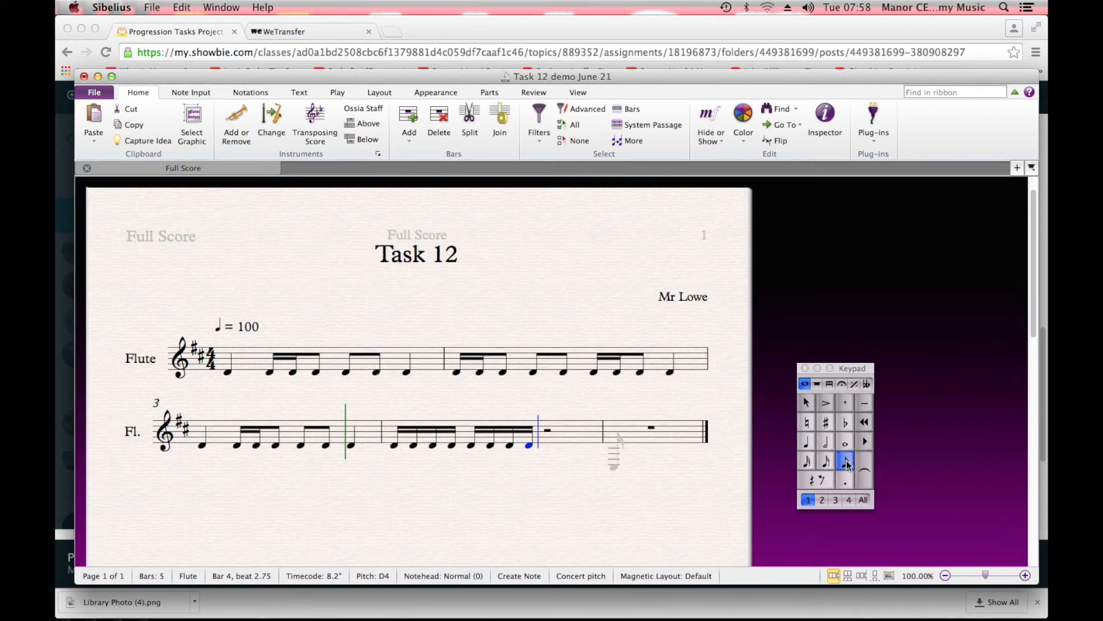
key("d")
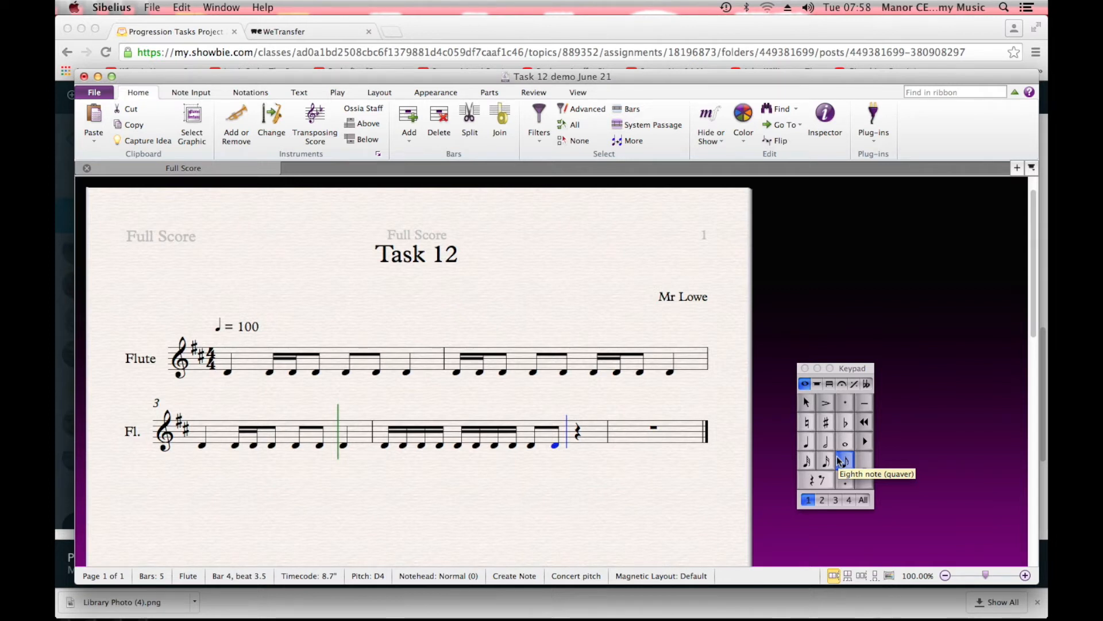
left_click(808, 443)
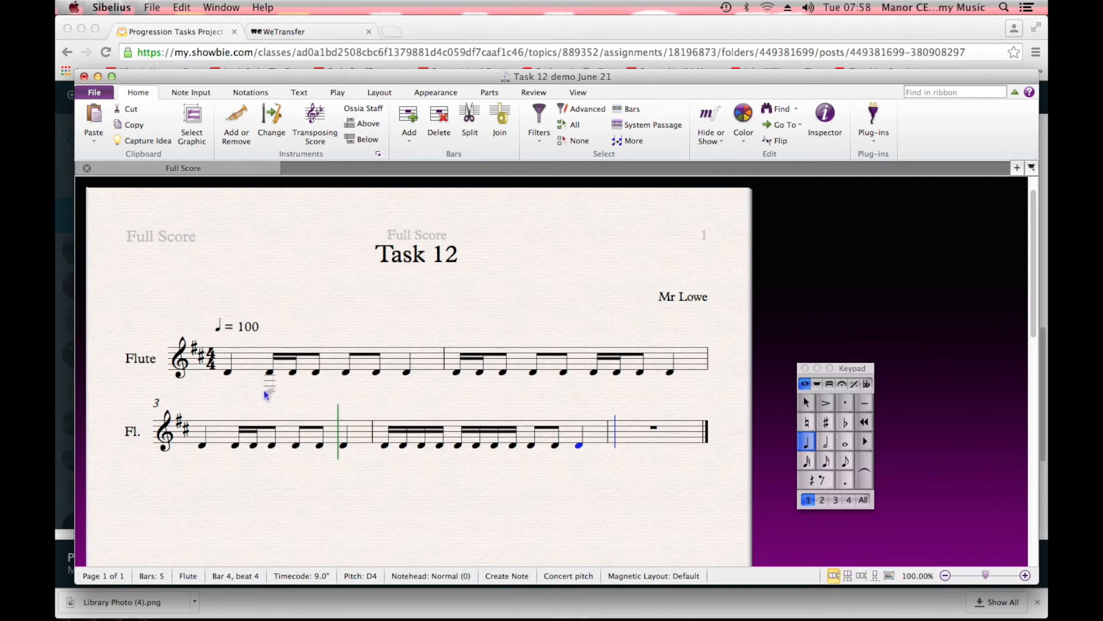
key("Escape")
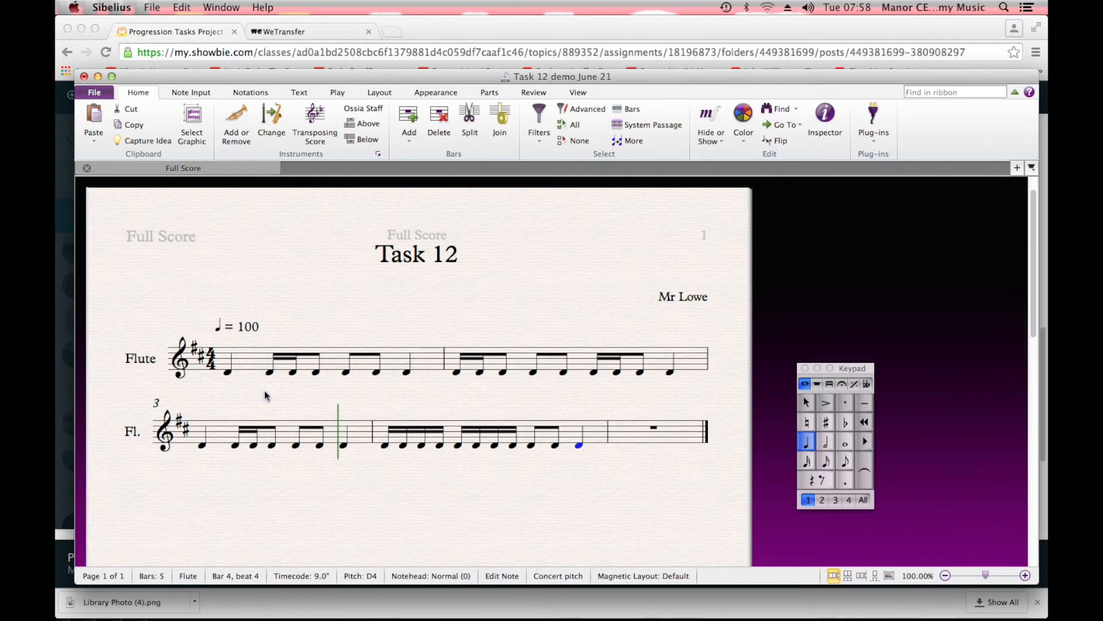
Play back the four-bar rhythm from the first note and check the Task 12 instructions in Chrome before returning to Sibelius.
left_click(228, 372)
key("space")
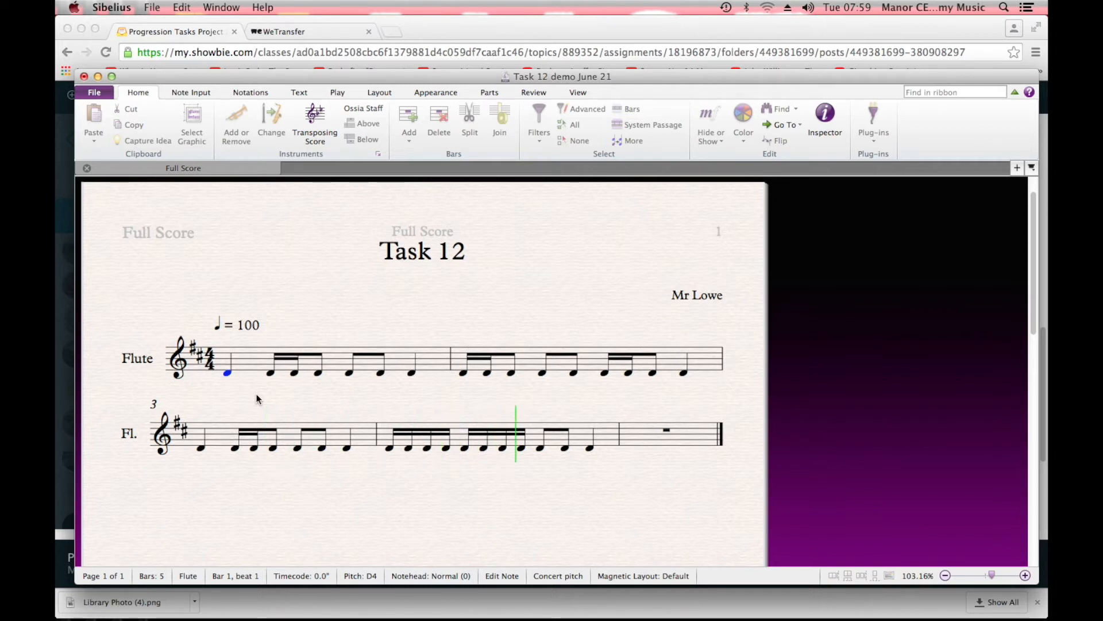
key("space")
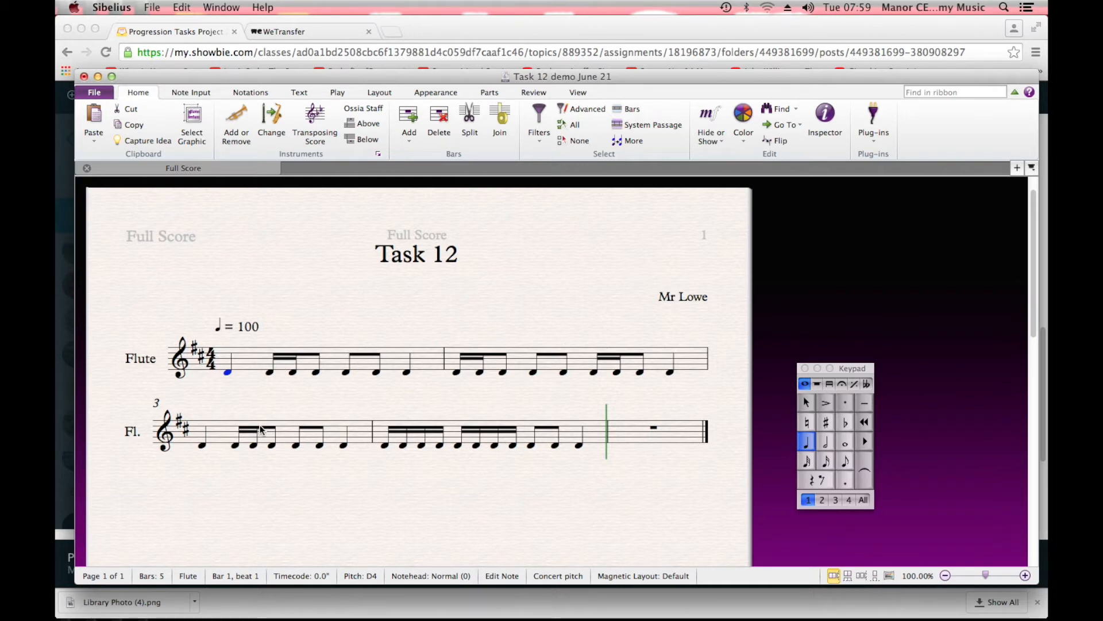
left_click(62, 356)
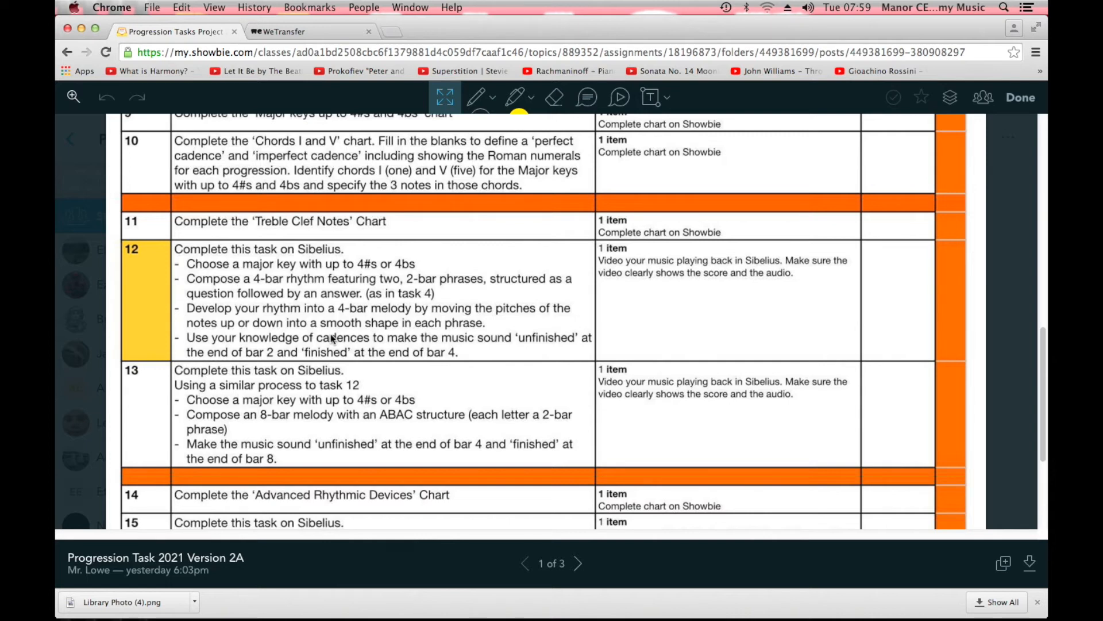
key("super+Tab")
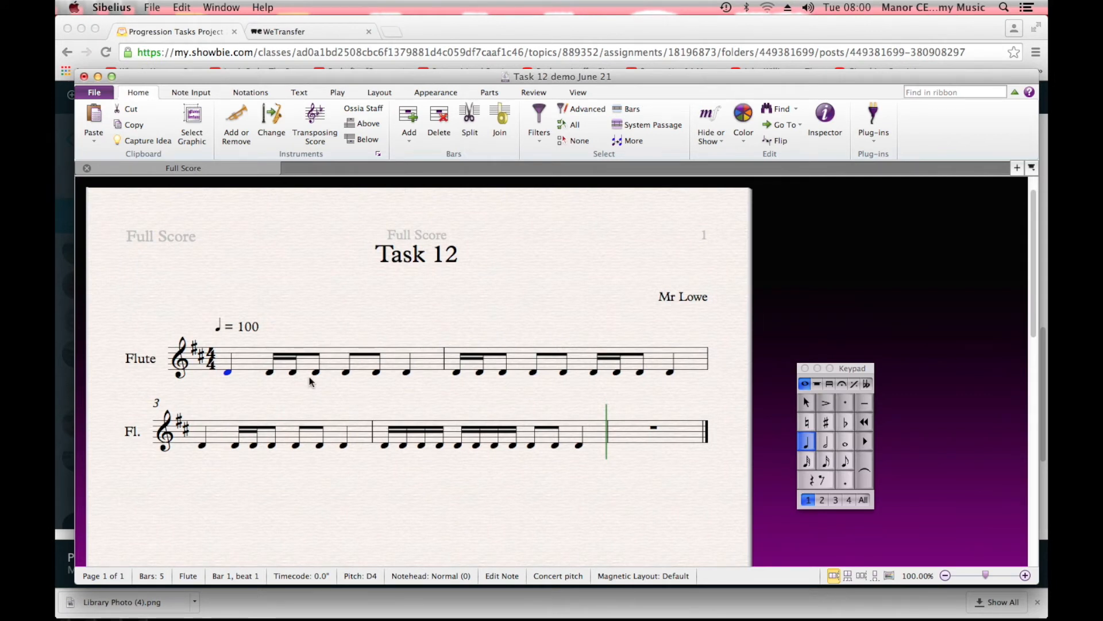
Raise the final crotchet of bar 2 to A4 so the question phrase ends sounding unfinished.
left_click(670, 373)
key("Up")
key("Up")
key("Up")
key("Up")
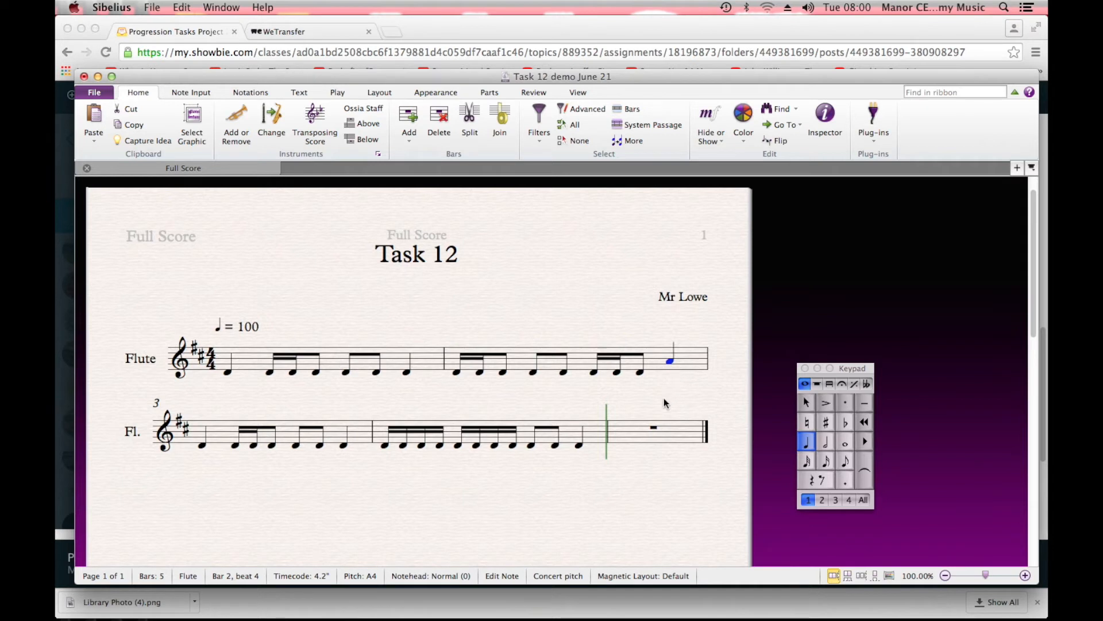
Raise the two semiquavers on beat 2 of bar 1 to E4 and F#4.
left_click(579, 445)
left_click(269, 372)
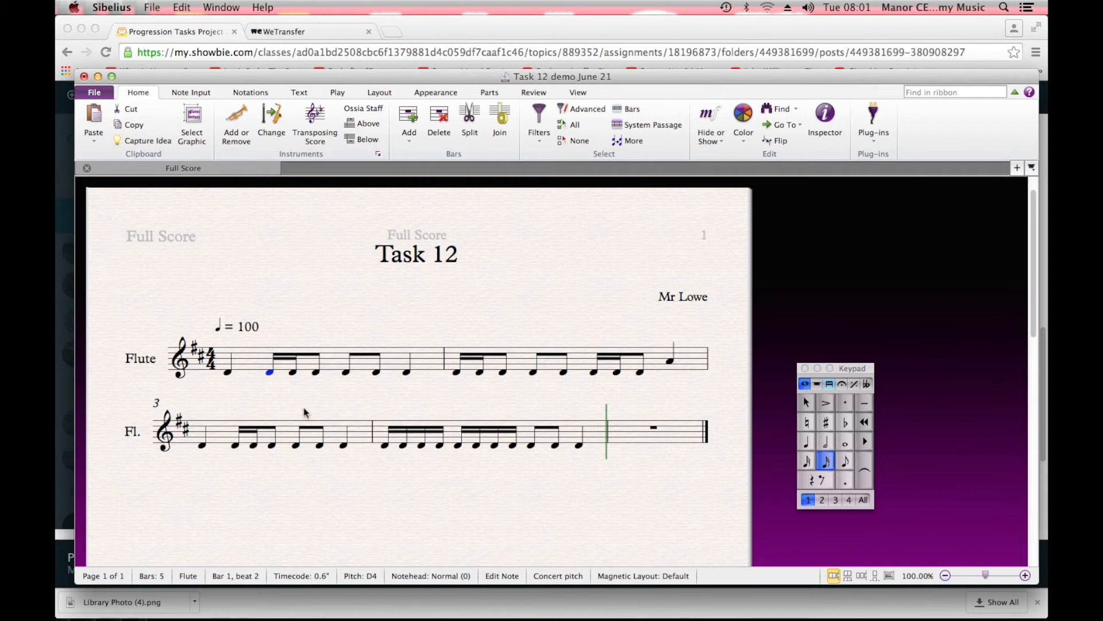
key("Up")
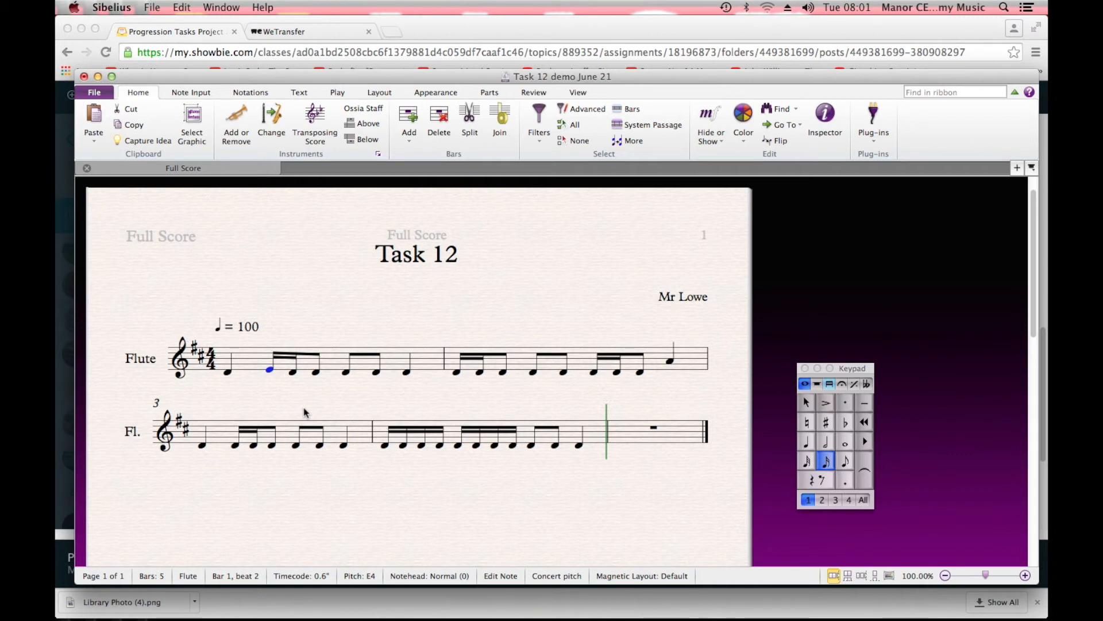
key("Right")
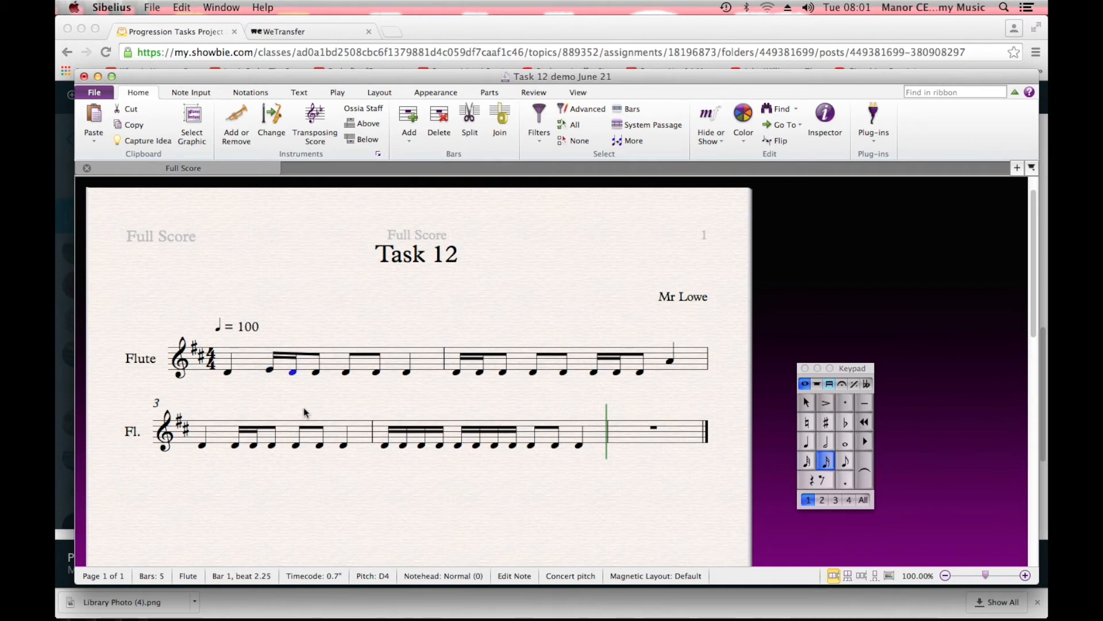
key("Up")
key("Up")
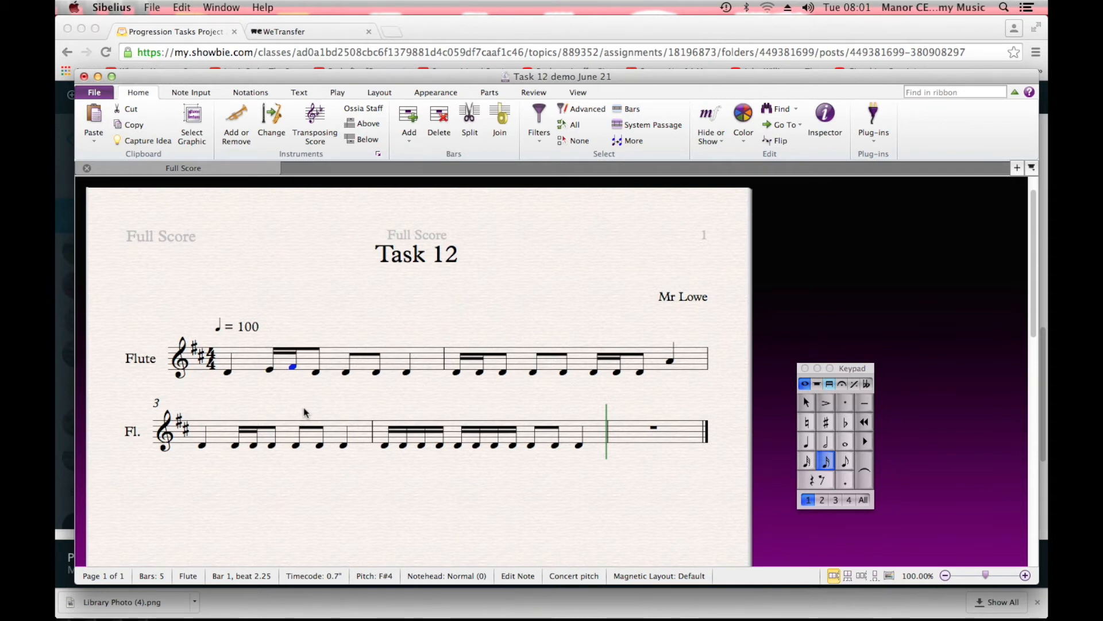
Set the quaver ending beat 2 of bar 1 to G4 and the first quaver of beat 3 to A4.
key("Left")
key("Left")
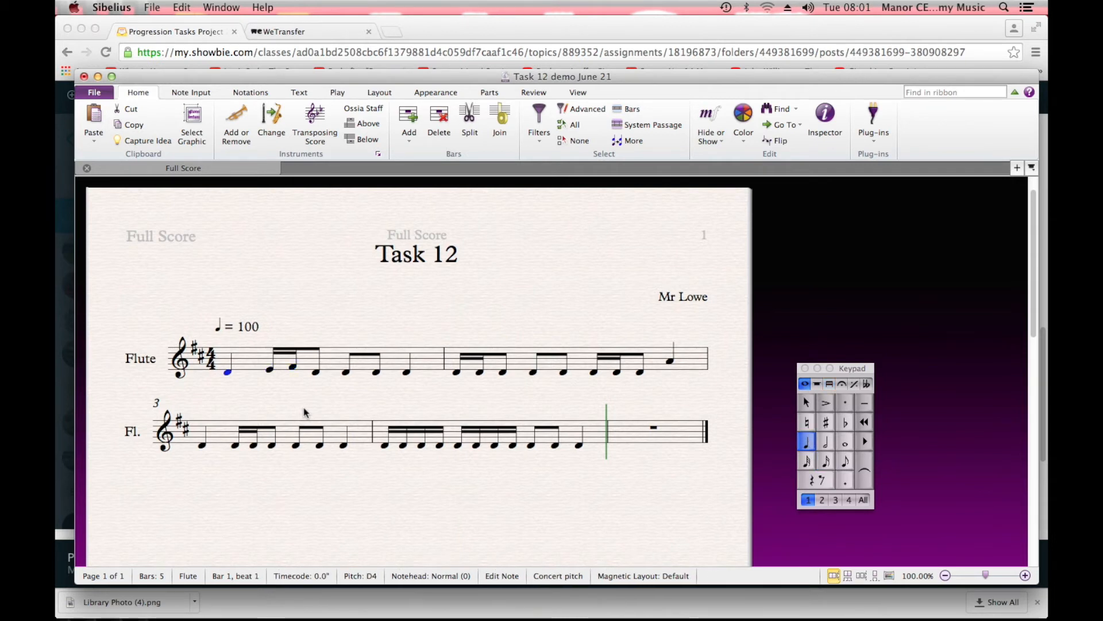
key("Right")
key("Right")
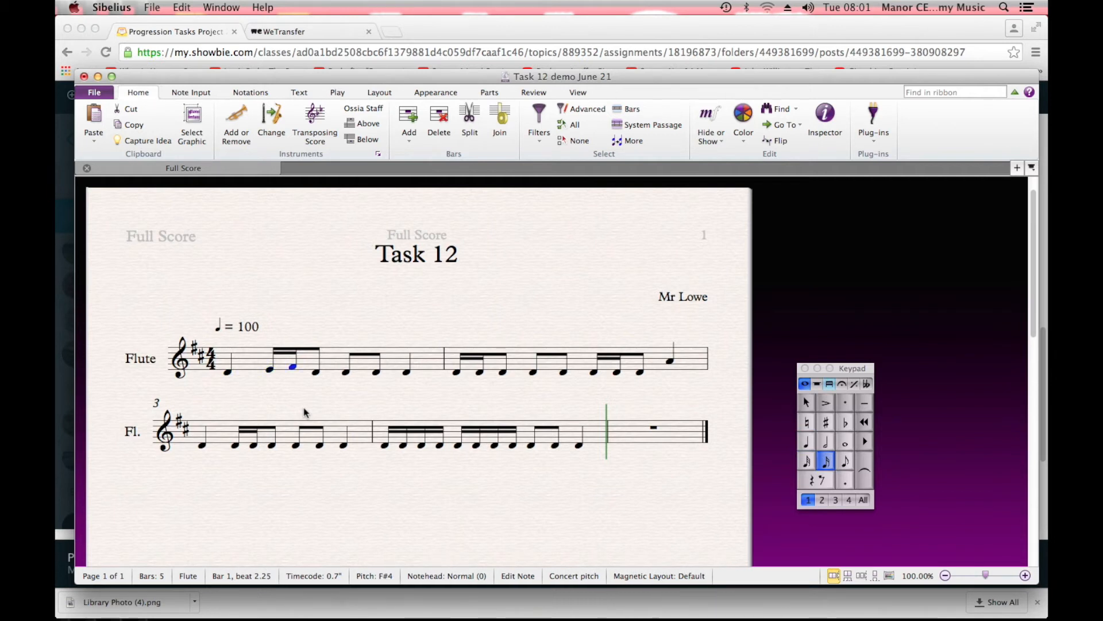
key("3")
key("a")
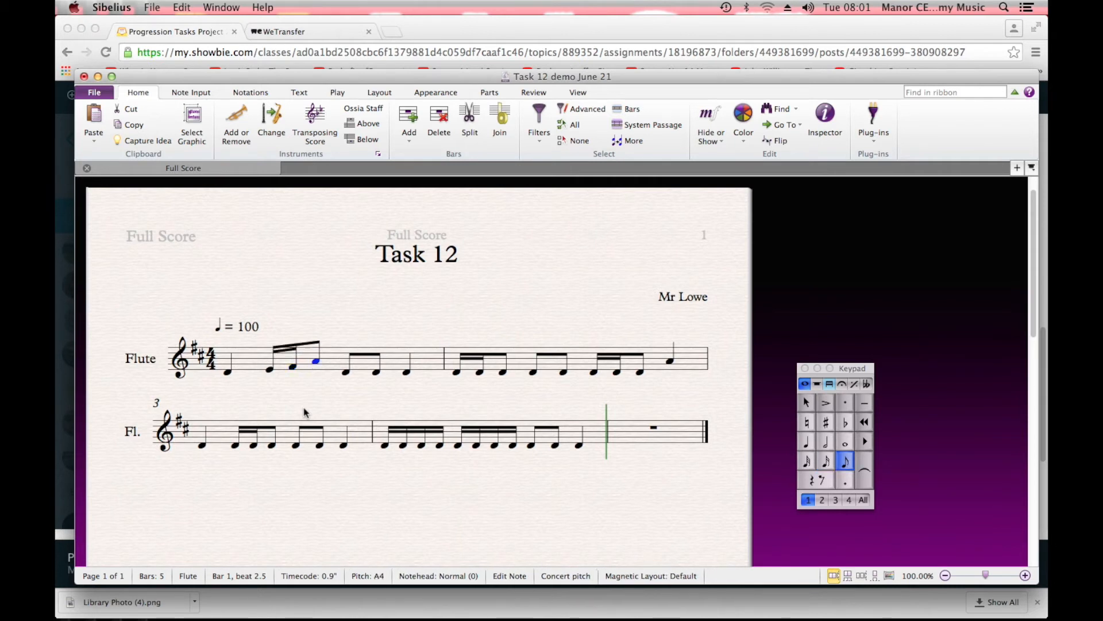
key("Down")
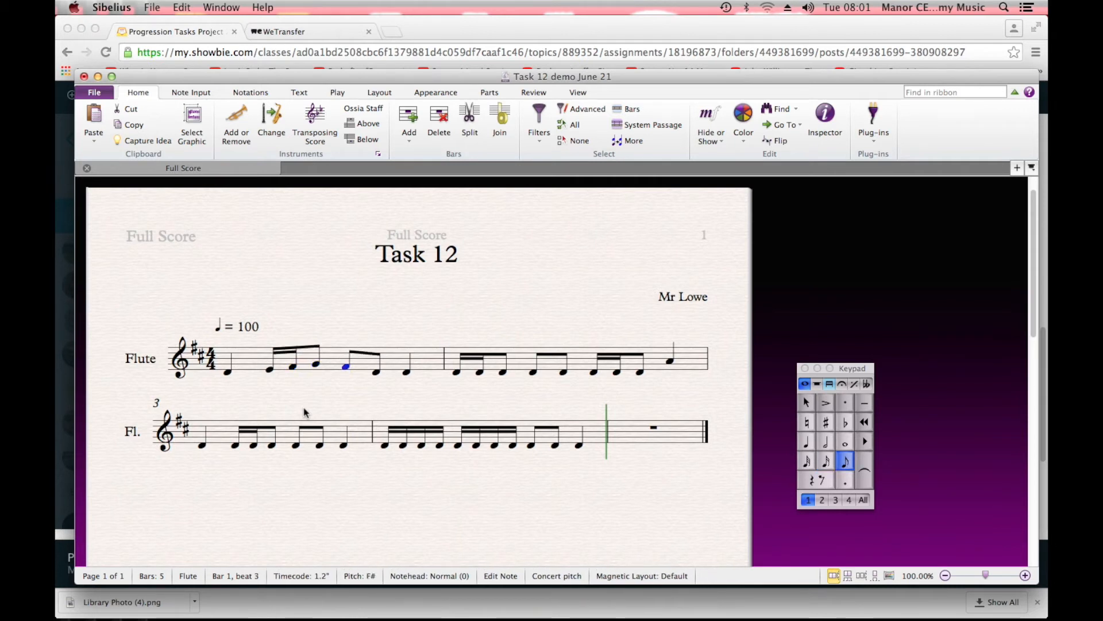
key("a")
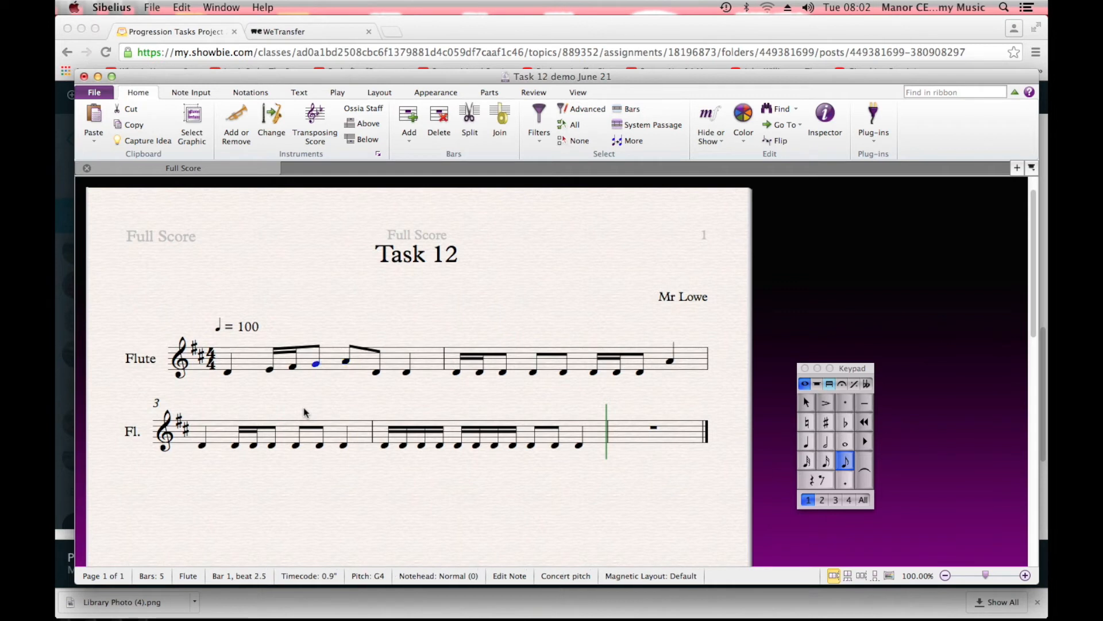
Play back the melody from the first note up to beat 4 of bar 1.
key("Left")
key("Left")
key("Left")
key("Left")
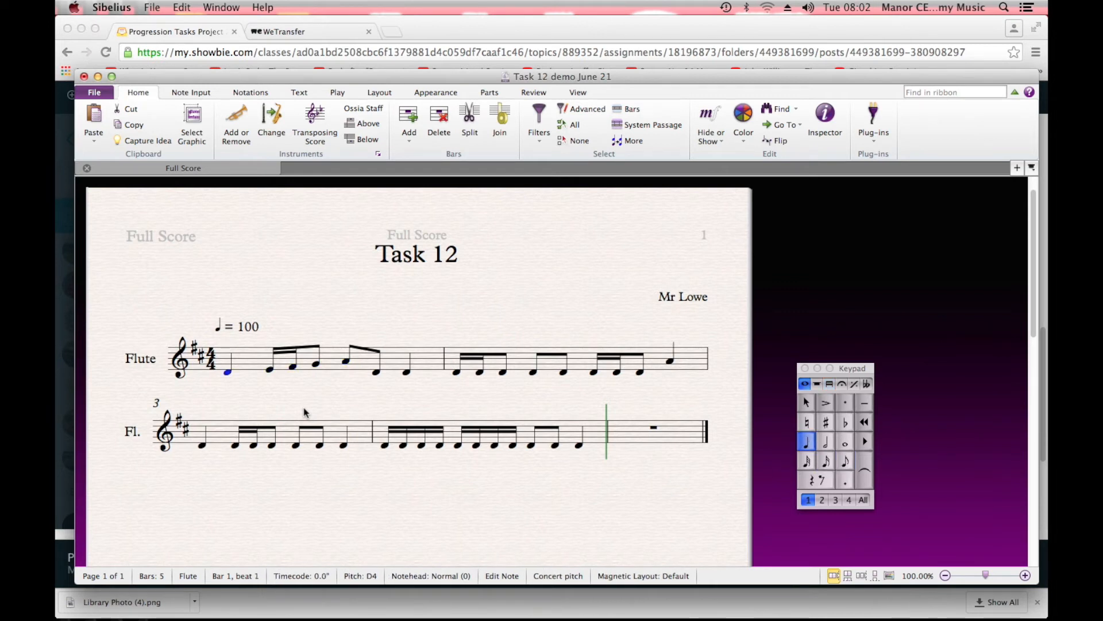
key("space")
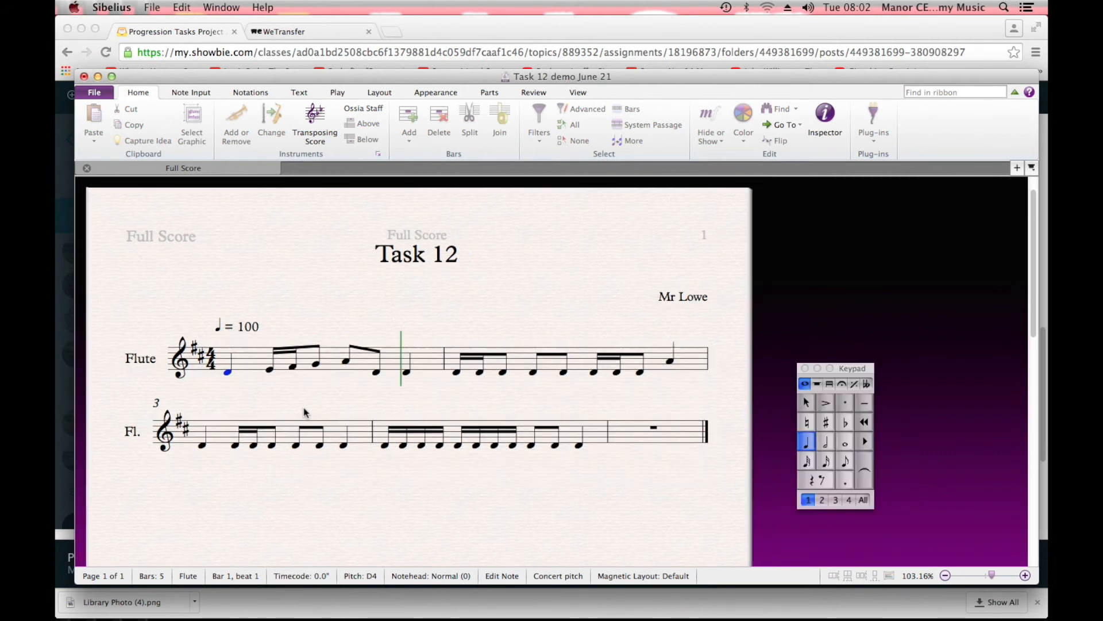
key("space")
Raise the second quaver of beat 3 in bar 1 to A4.
key("Right")
key("Right")
key("Right")
key("Right")
key("Right")
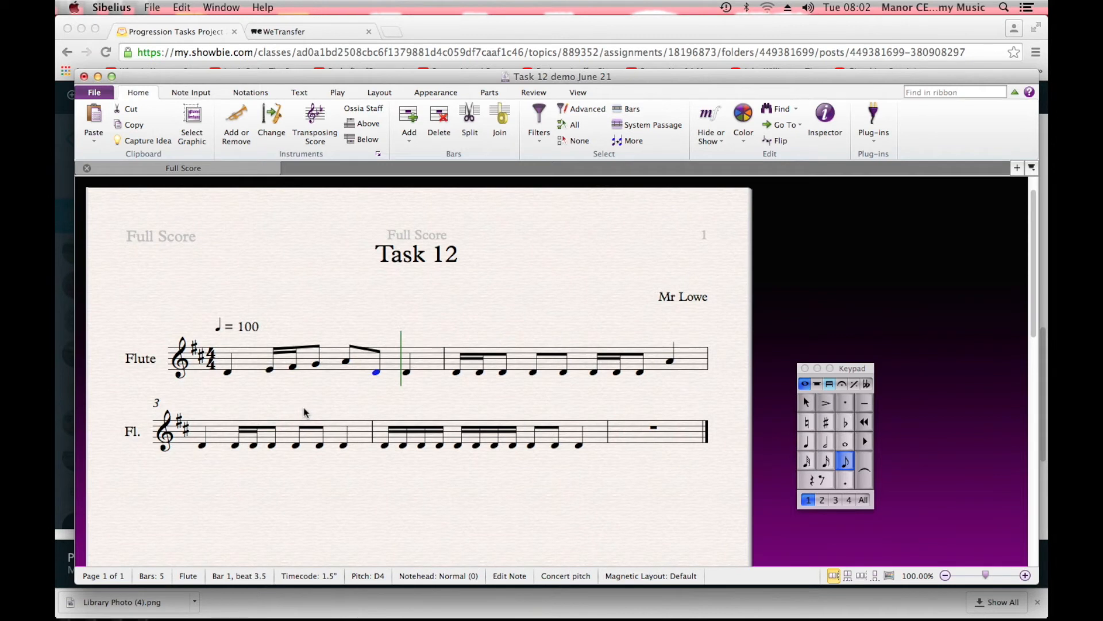
key("Up")
key("Up")
key("Up")
key("Up")
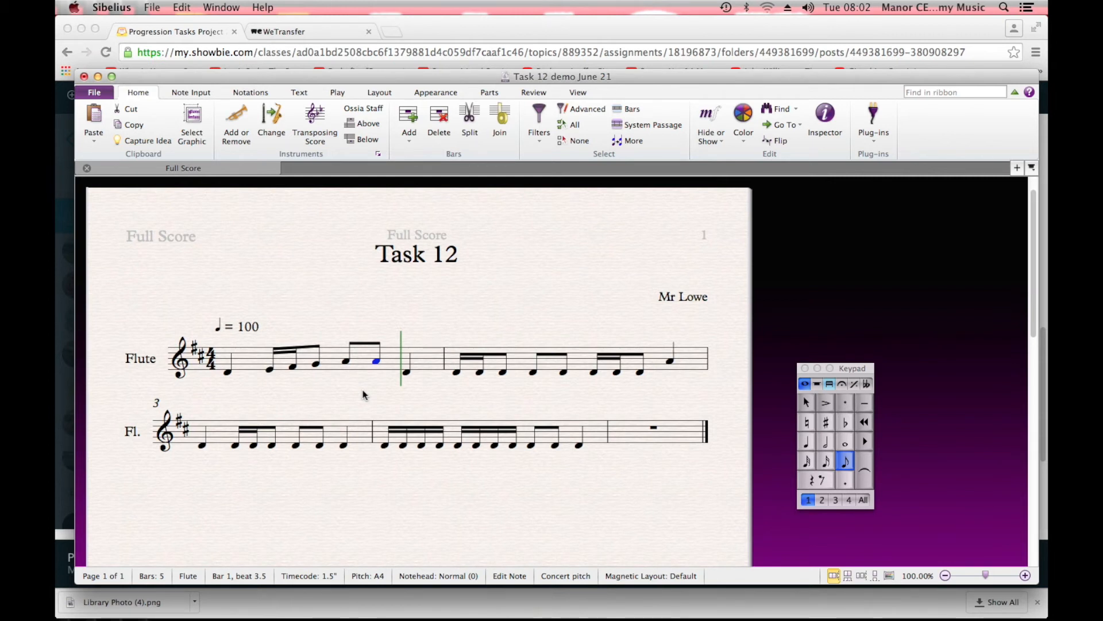
Play back all of bar 1 from the first note, stopping at the start of bar 2.
key("Left")
key("Left")
key("Left")
key("Left")
key("Left")
key("p")
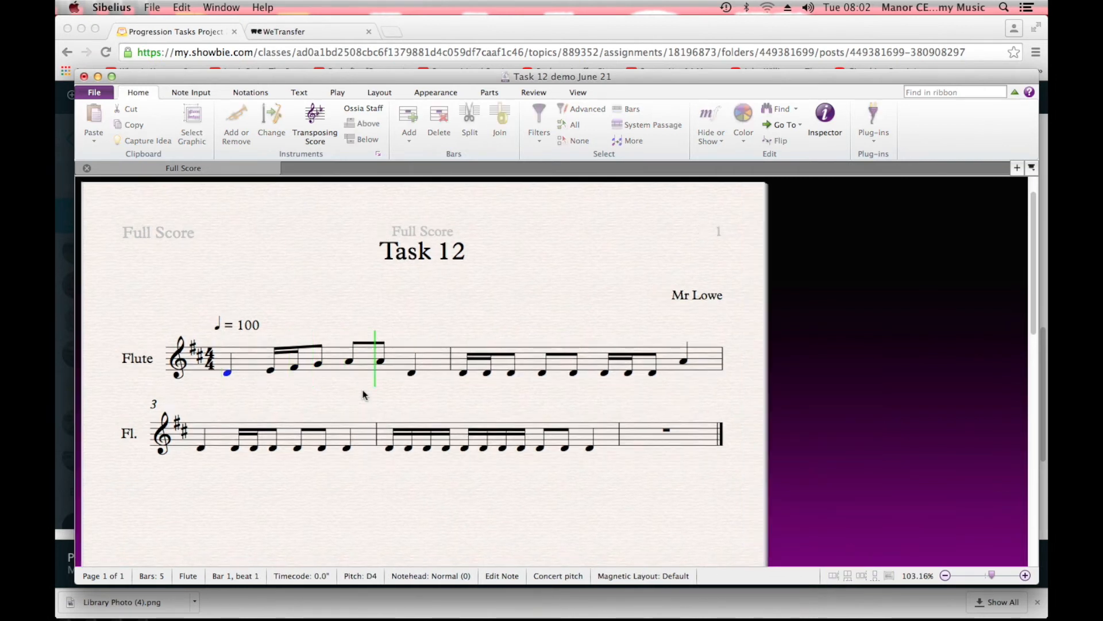
key("space")
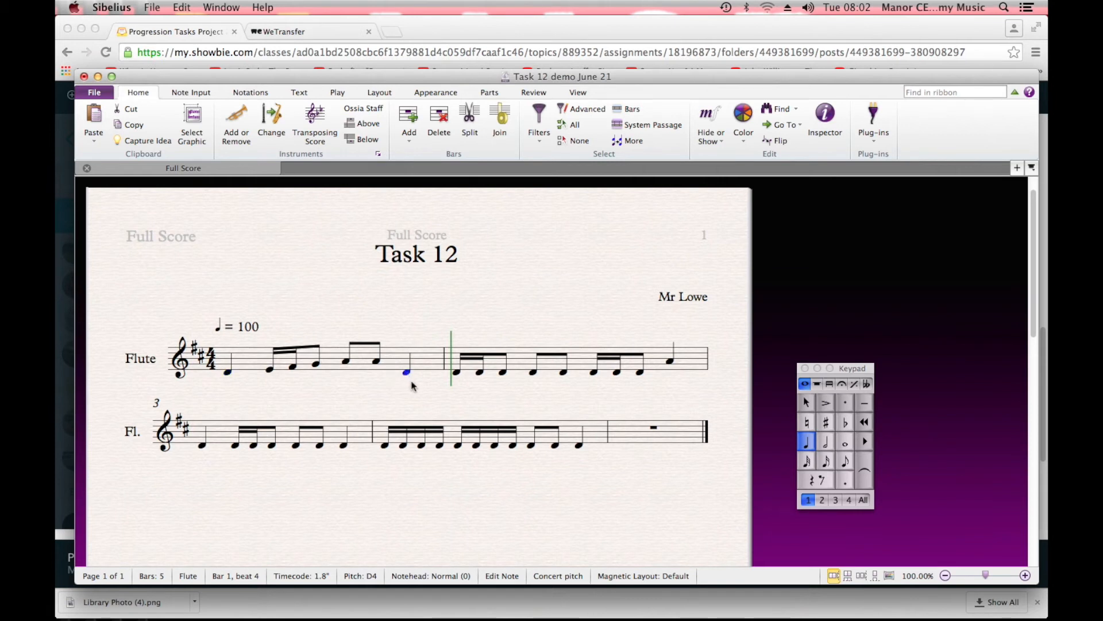
Raise the crotchet on beat 4 of bar 1 to F#4.
key("Left")
key("Left")
key("Left")
key("Left")
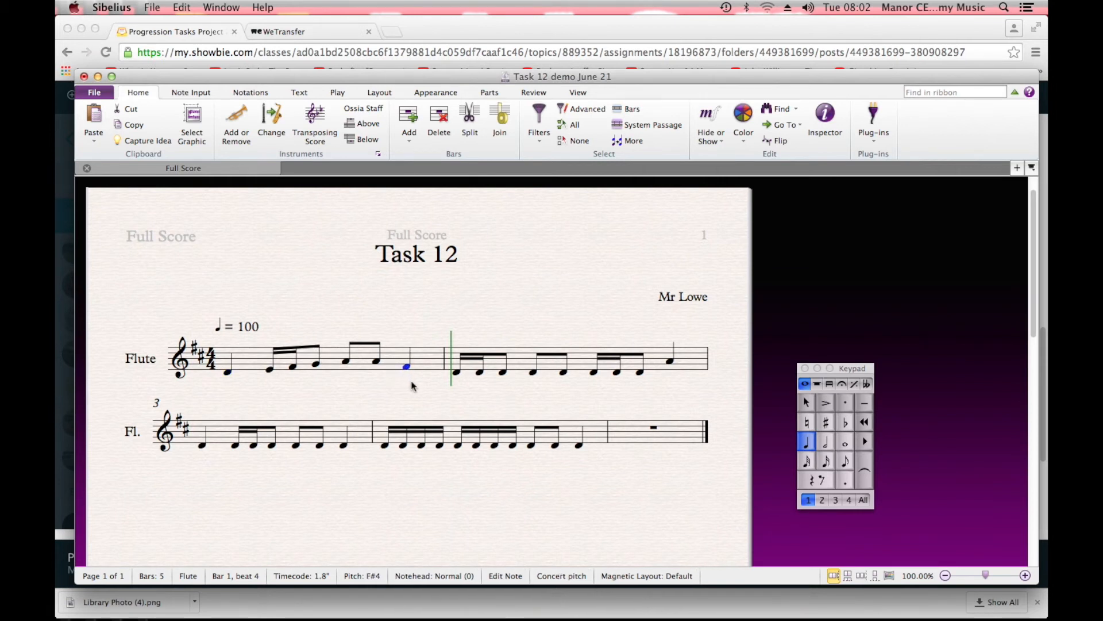
Play back the revised bar 1 twice from its first note.
key("Left")
key("Left")
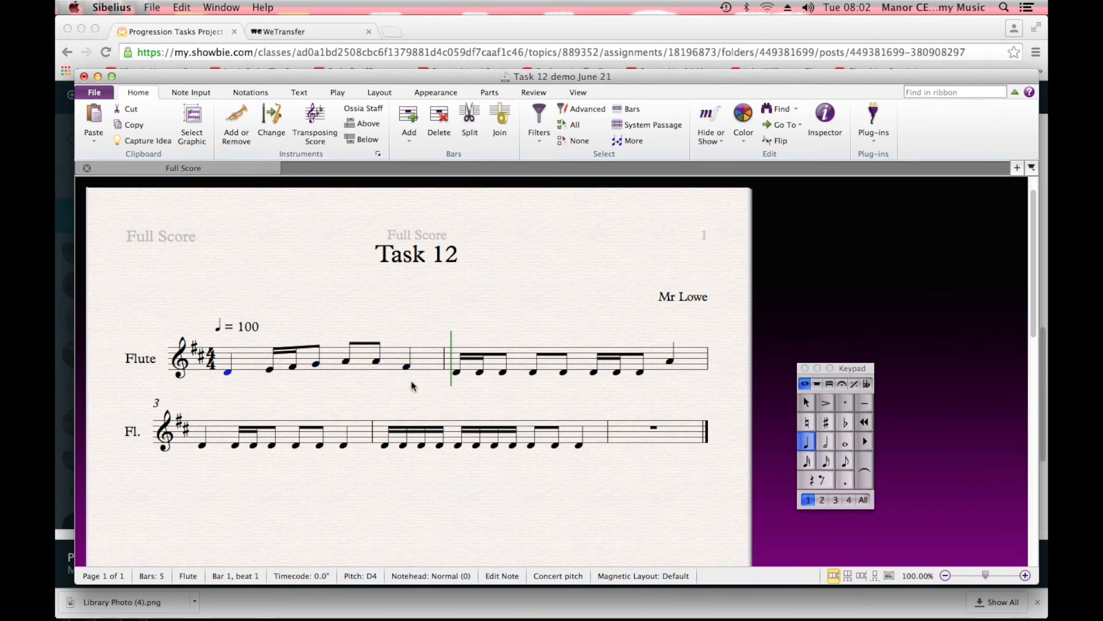
key("p")
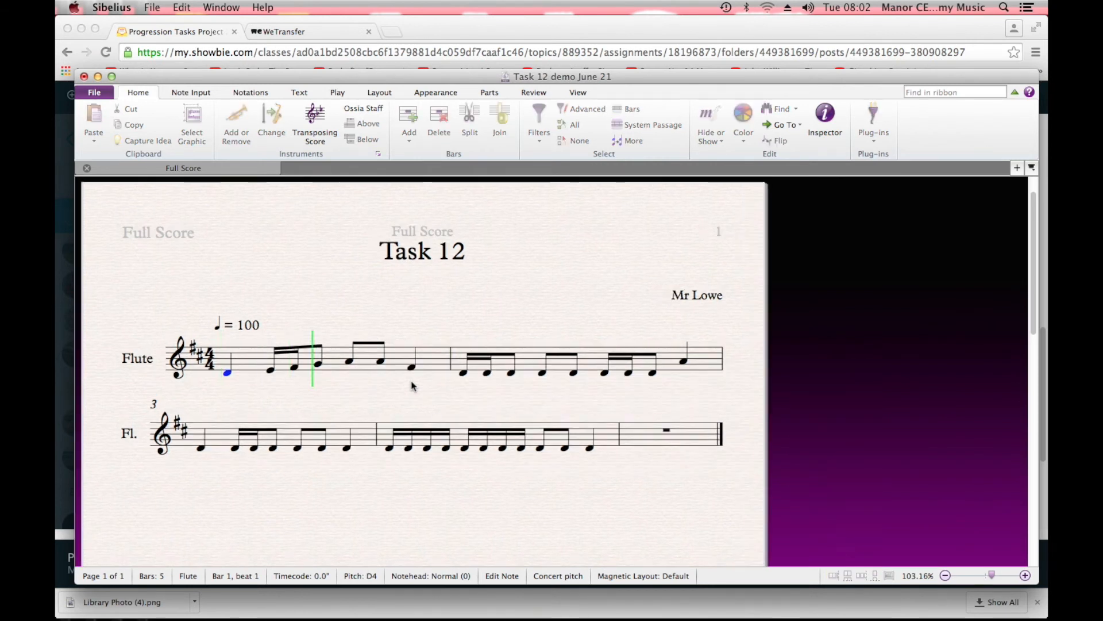
key("space")
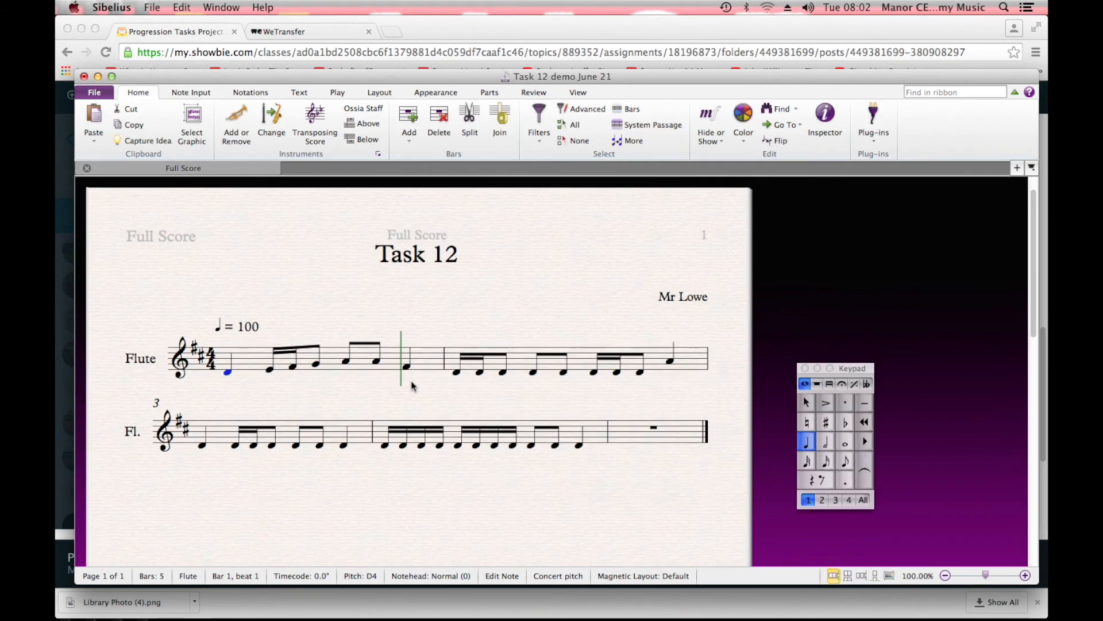
left_click(457, 372)
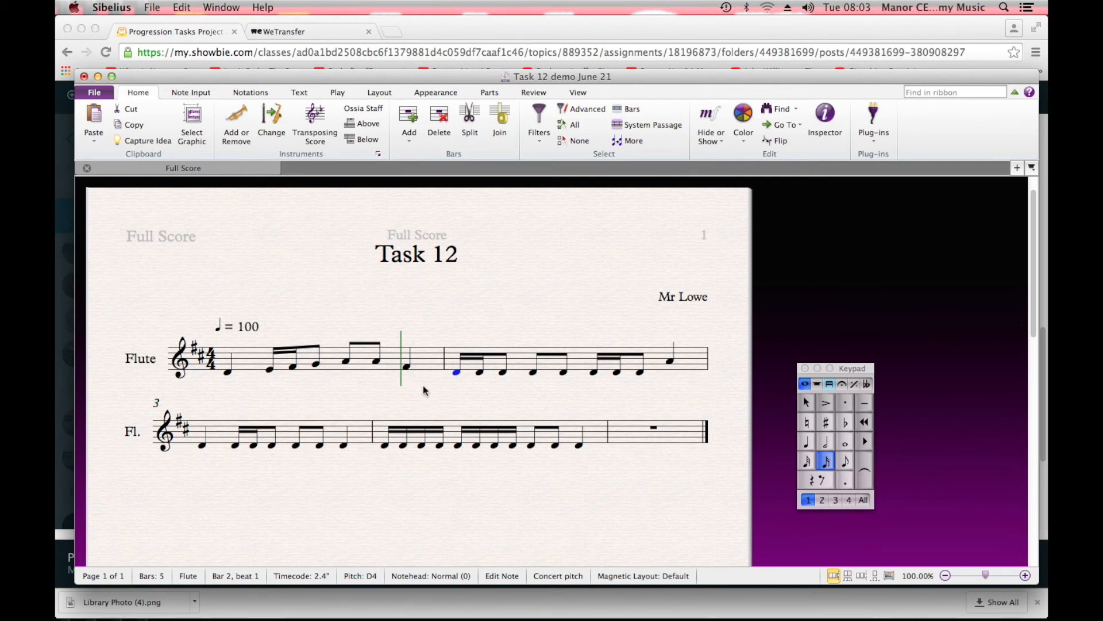
left_click(228, 372)
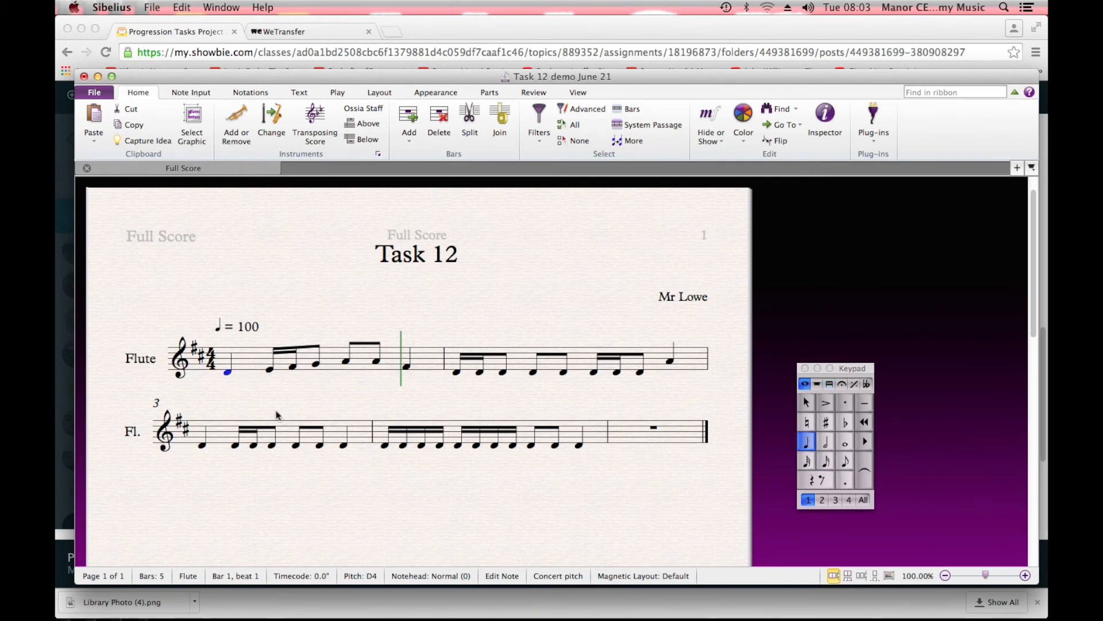
key("p")
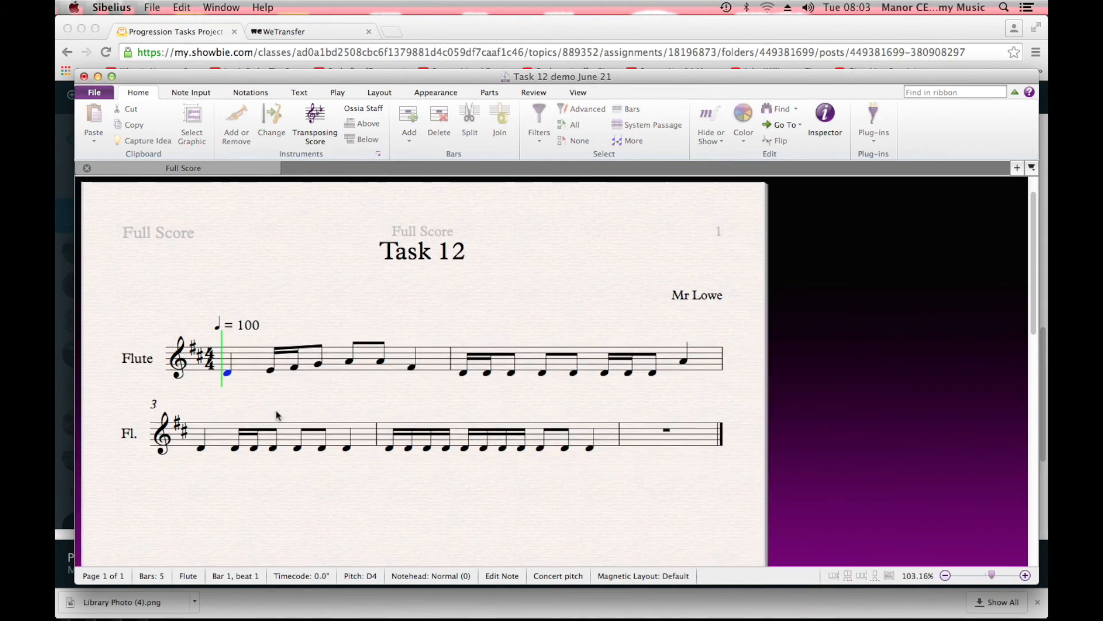
key("Escape")
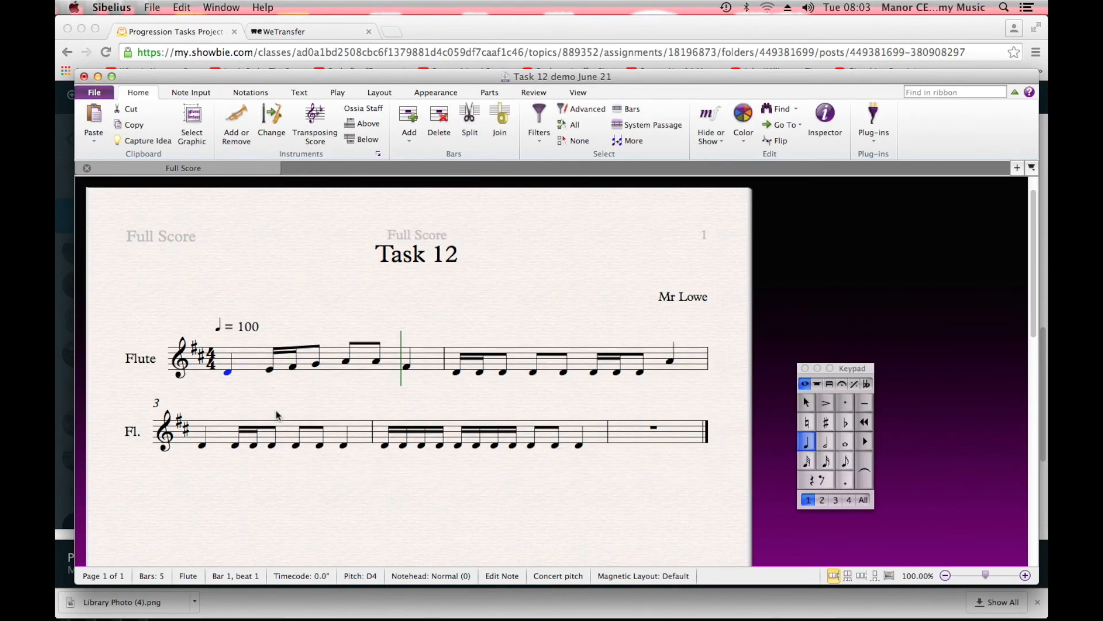
Re-pitch beats 1 and 2 of bar 2 as a rising line of G4, A4, B4, C#5 and D5.
left_click(460, 374)
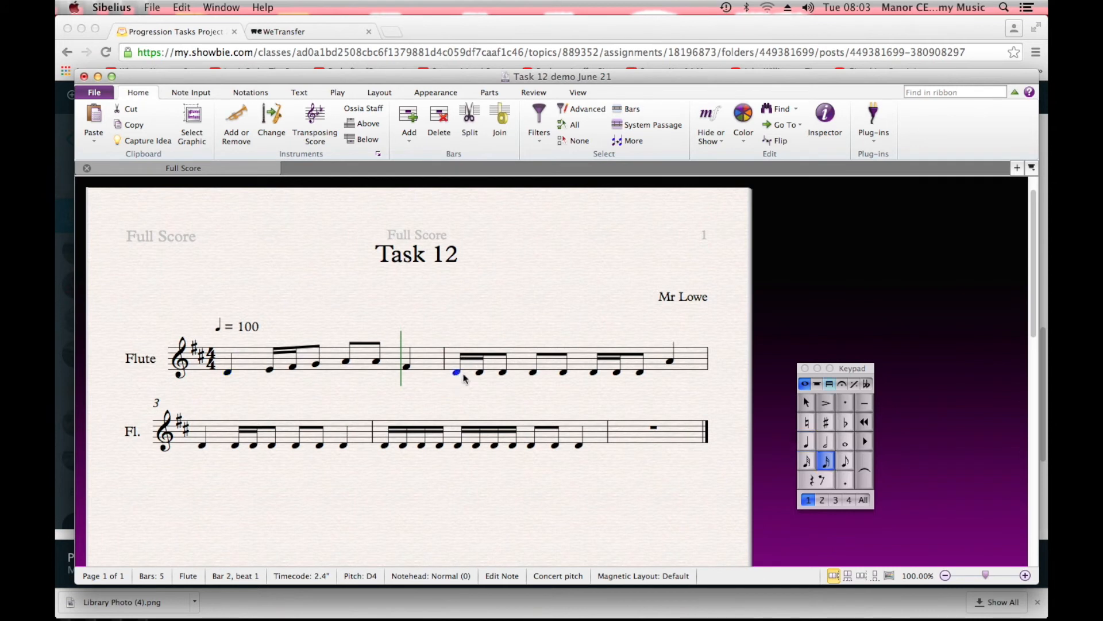
key("f")
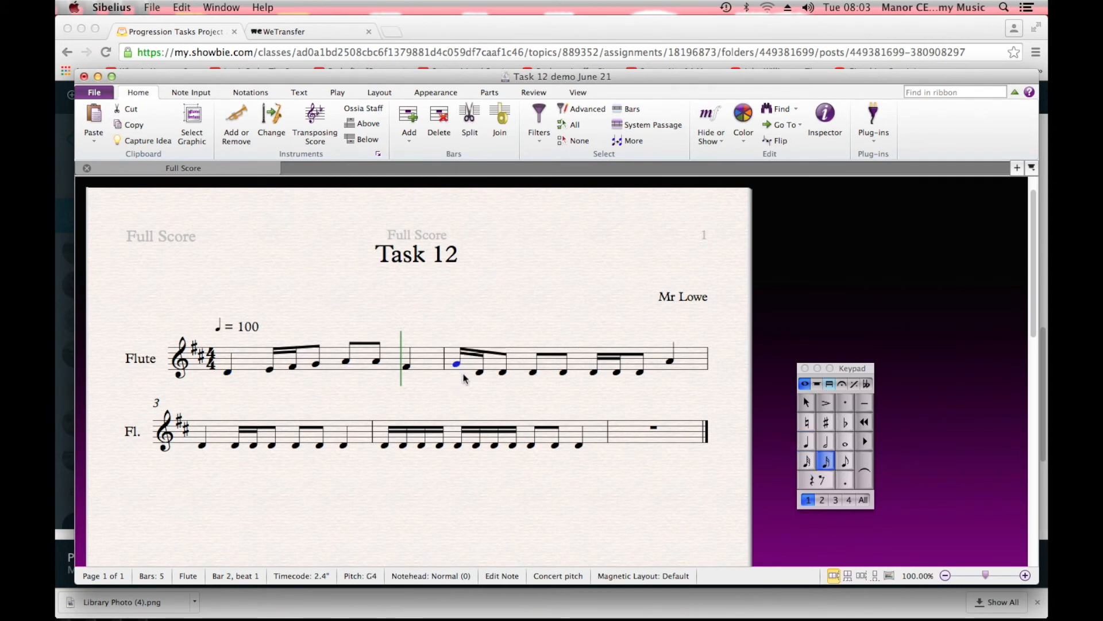
key("a")
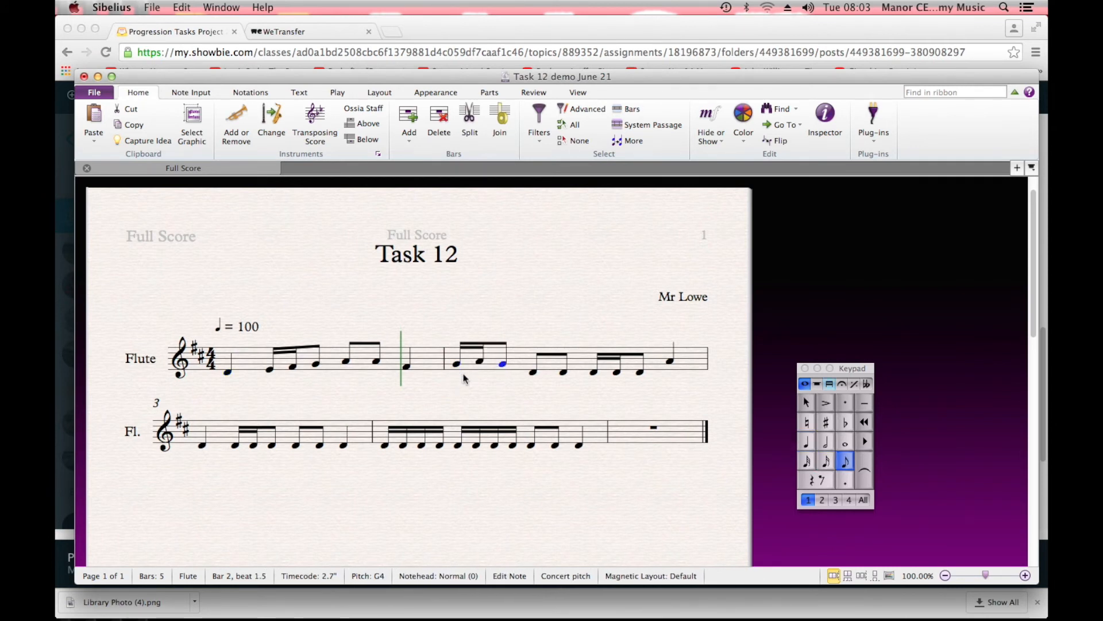
key("b")
key("c")
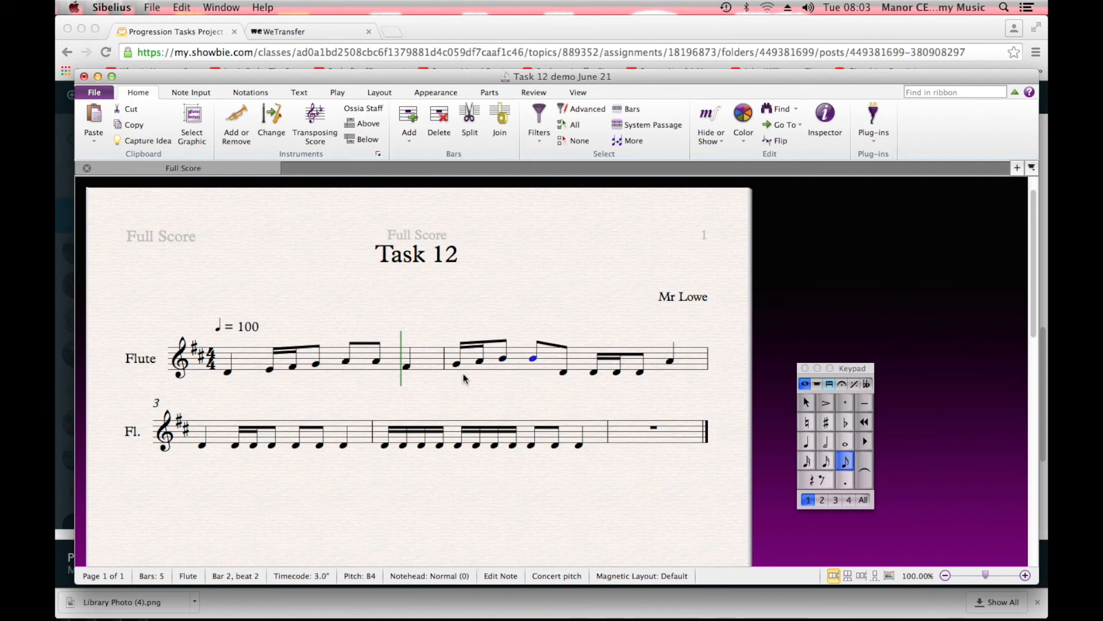
key("d")
key("super+Up")
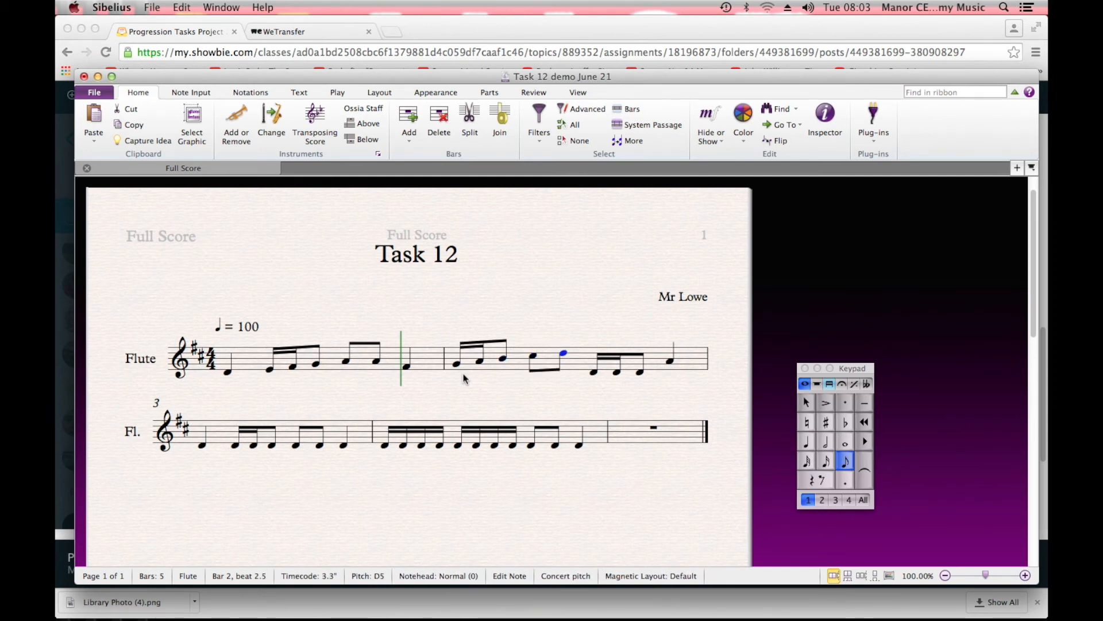
Play back from the first note of bar 1 up to beat 3 of bar 2.
key("Left")
key("Left")
key("Left")
key("Left")
key("Left")
key("Left")
key("Left")
key("Left")
key("Left")
key("Left")
key("Left")
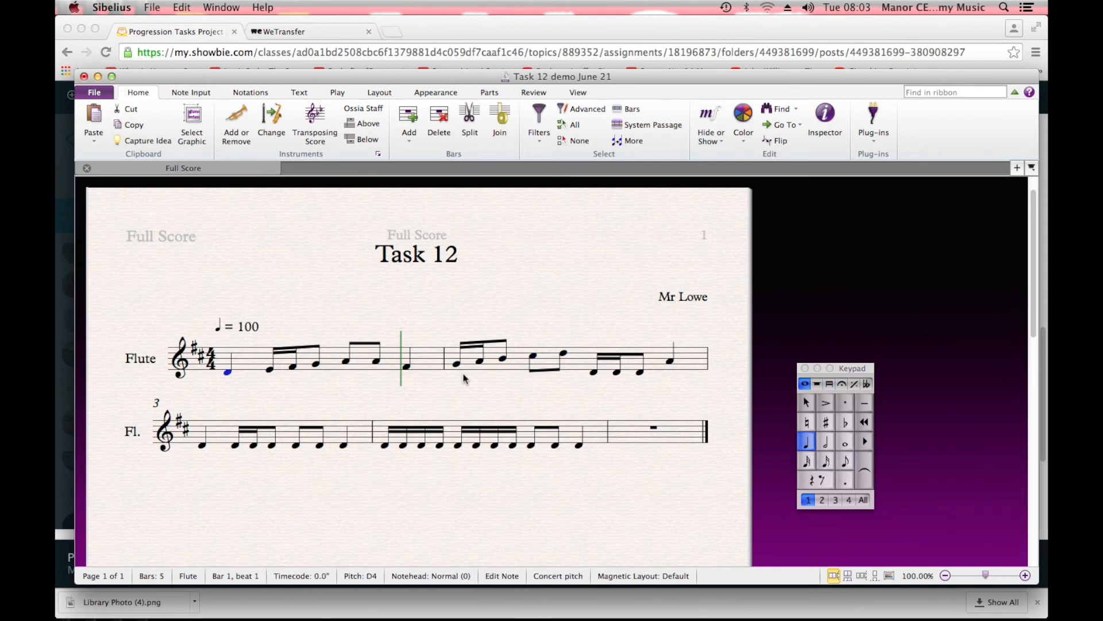
key("p")
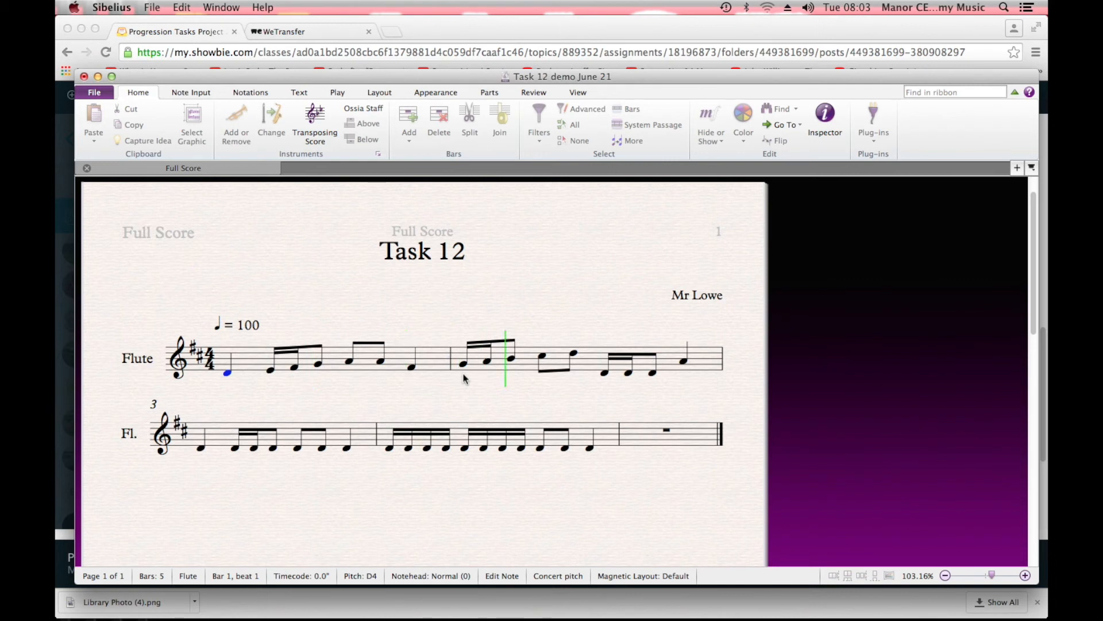
key("space")
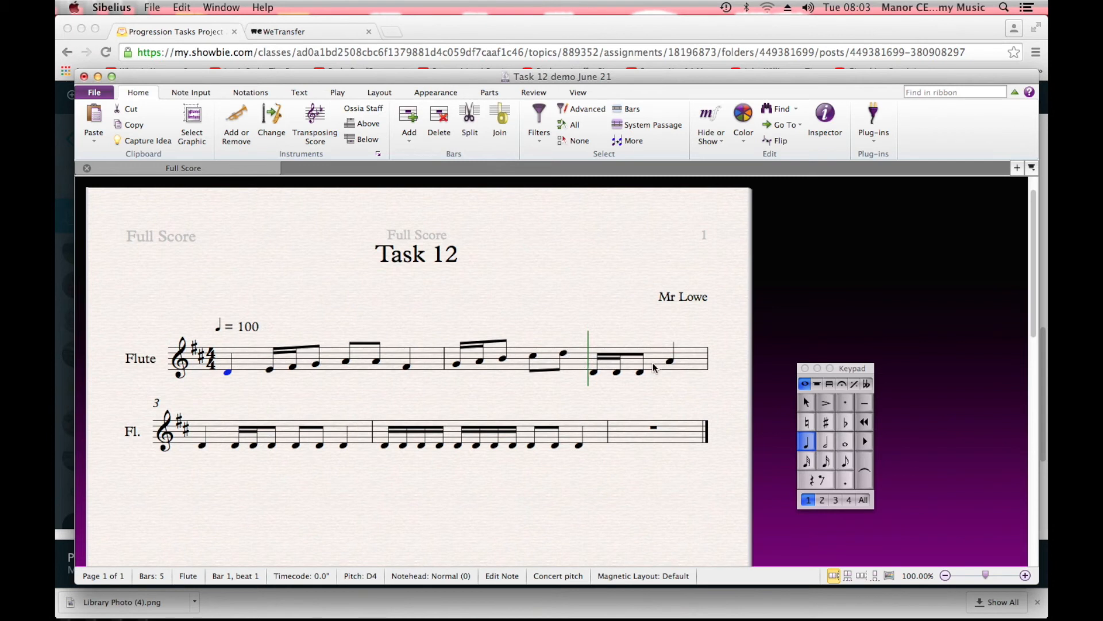
Re-pitch the three notes on beat 3 of bar 2 as a descending C#5, B4 and A4.
left_click(594, 372)
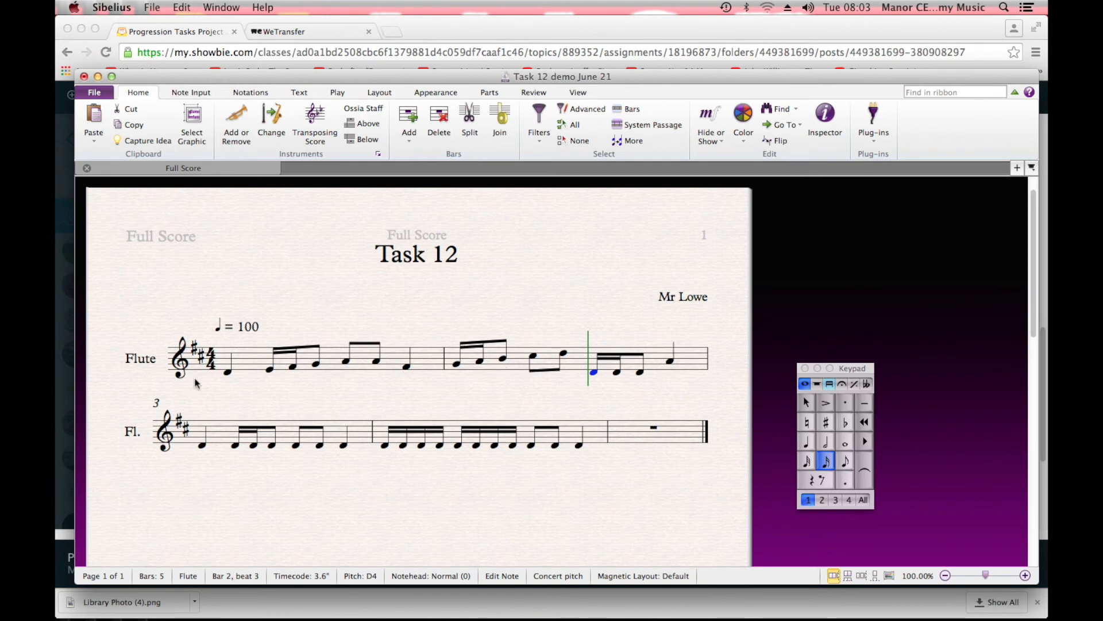
left_click(229, 371)
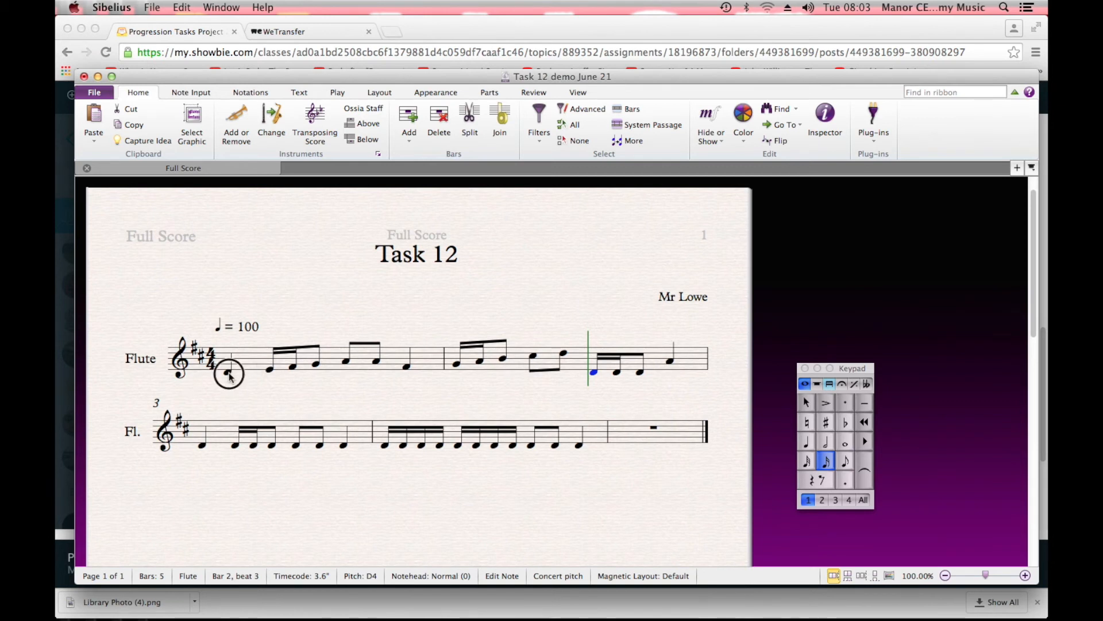
left_click(566, 354)
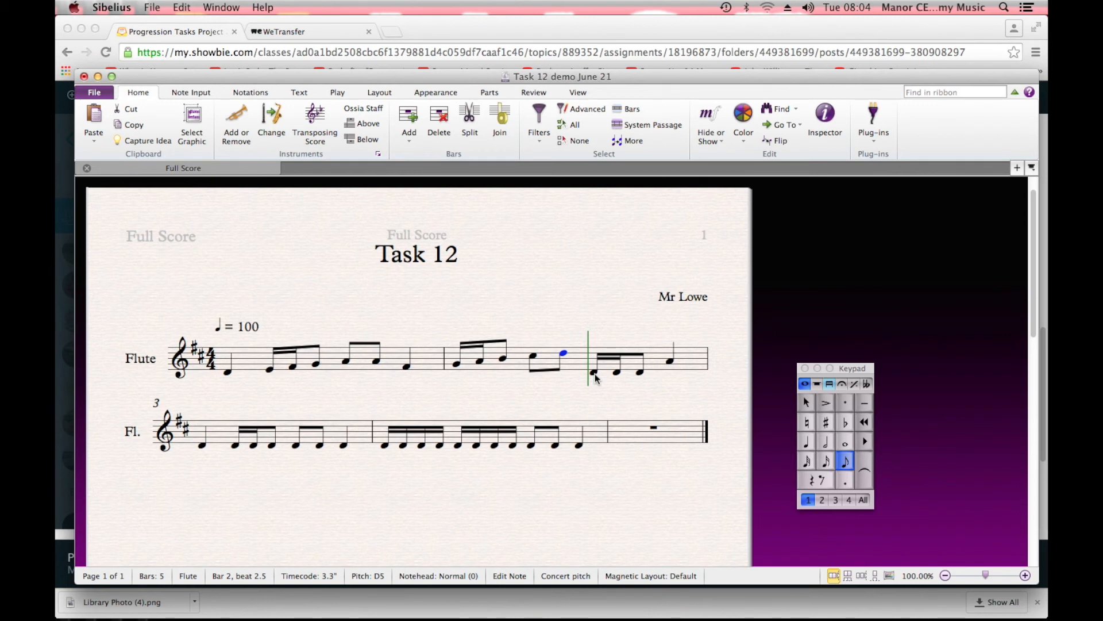
key("3")
key("b")
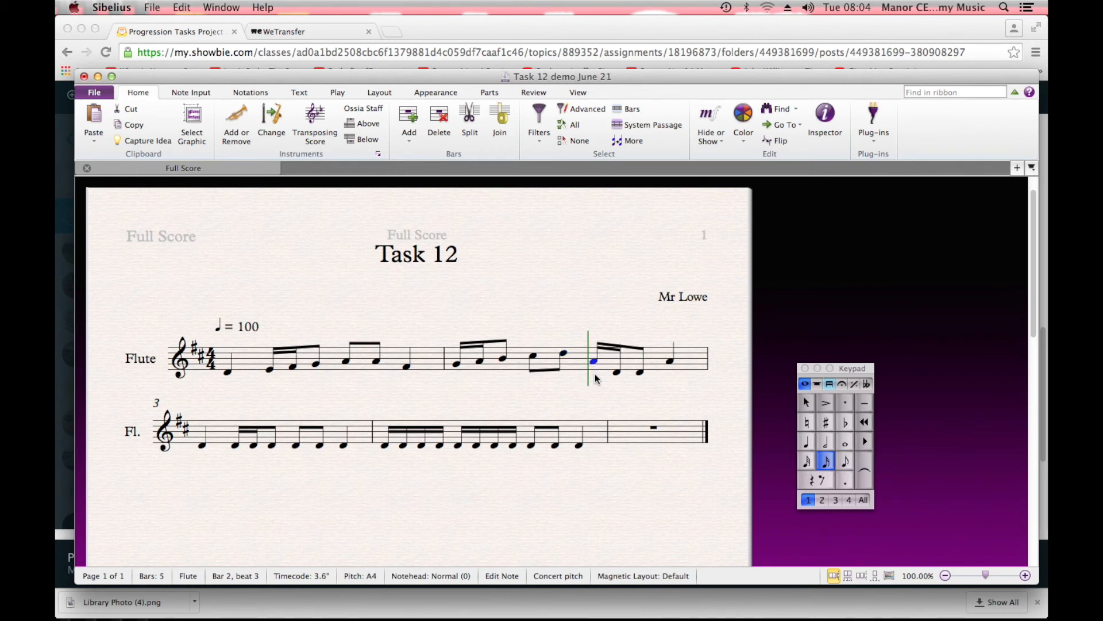
key("b")
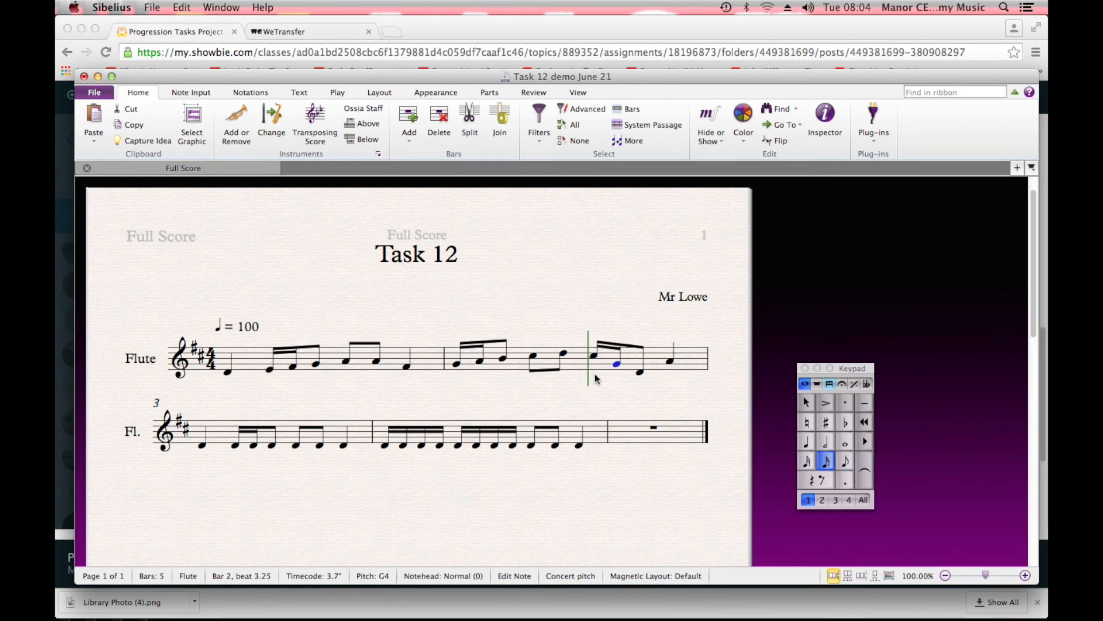
key("4")
key("a")
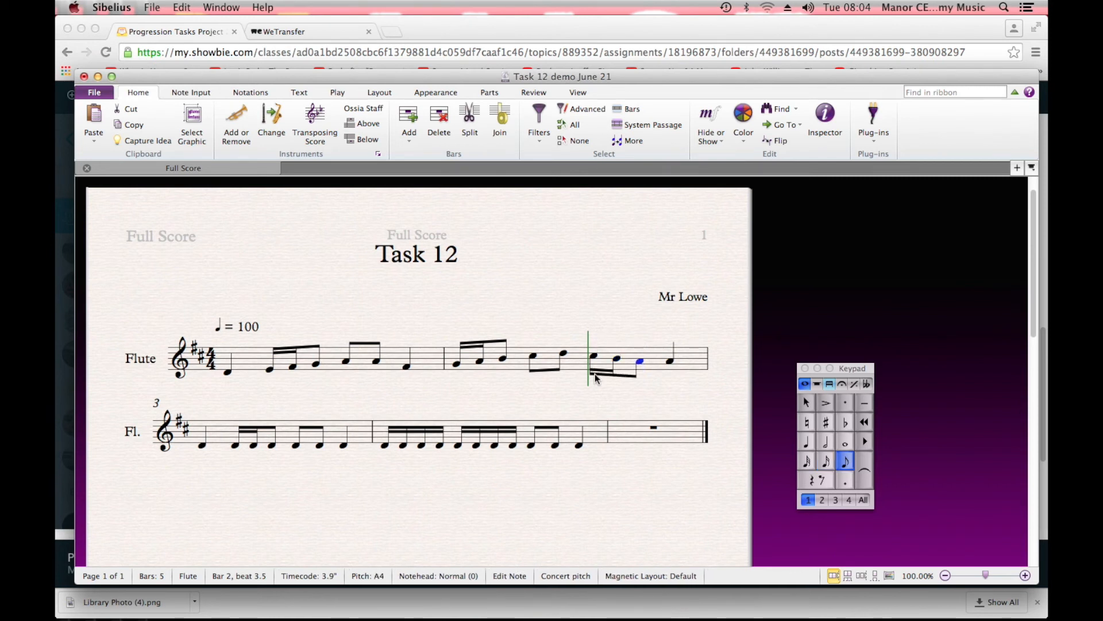
Play back bar 2 from its first note up to beat 4.
left_click(456, 363)
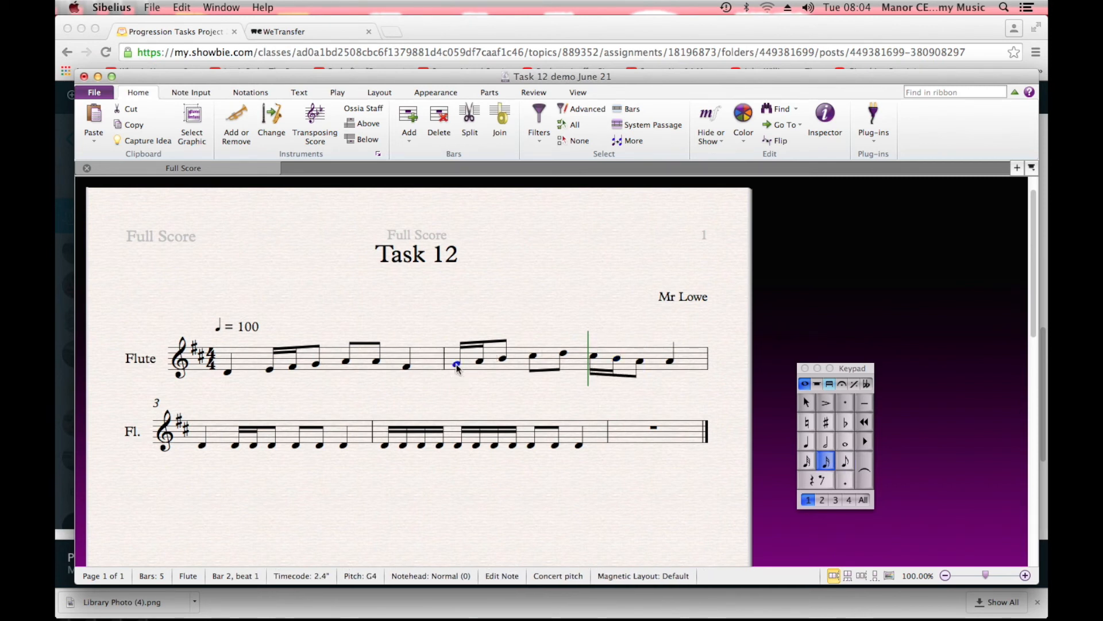
key("p")
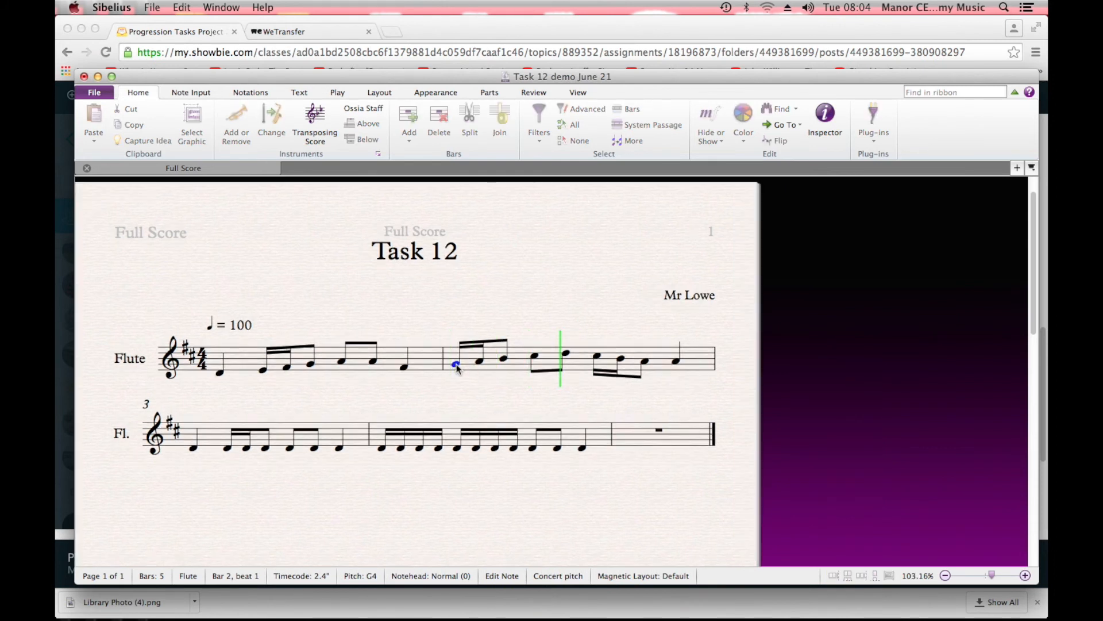
key("Escape")
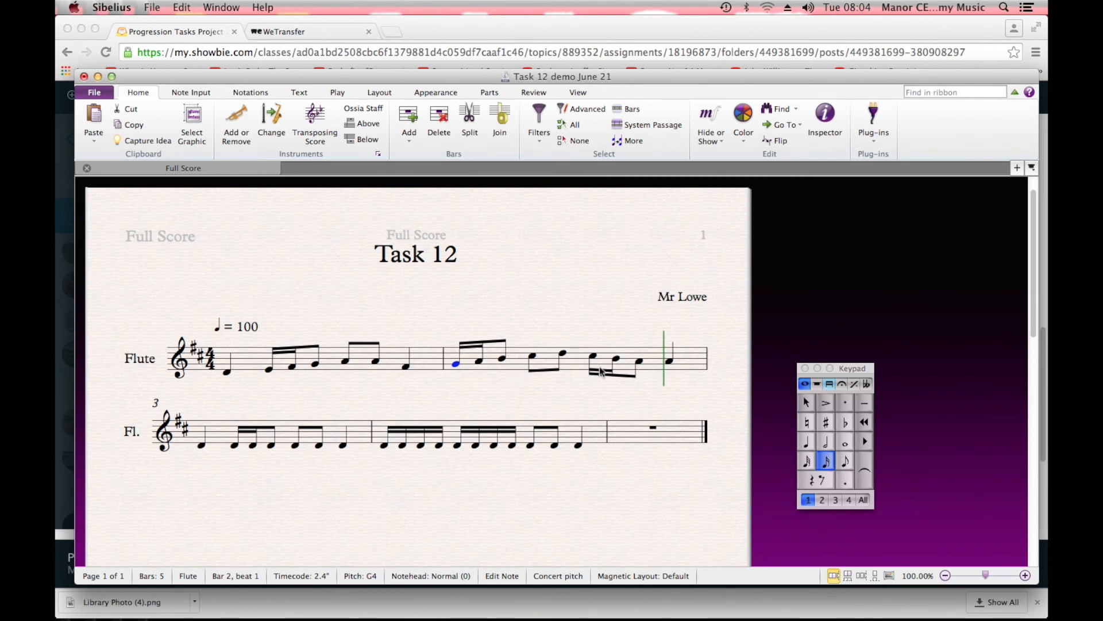
Lower the quaver ending beat 3 of bar 2 to G4 and play back bar 2 from its first note.
left_click(640, 363)
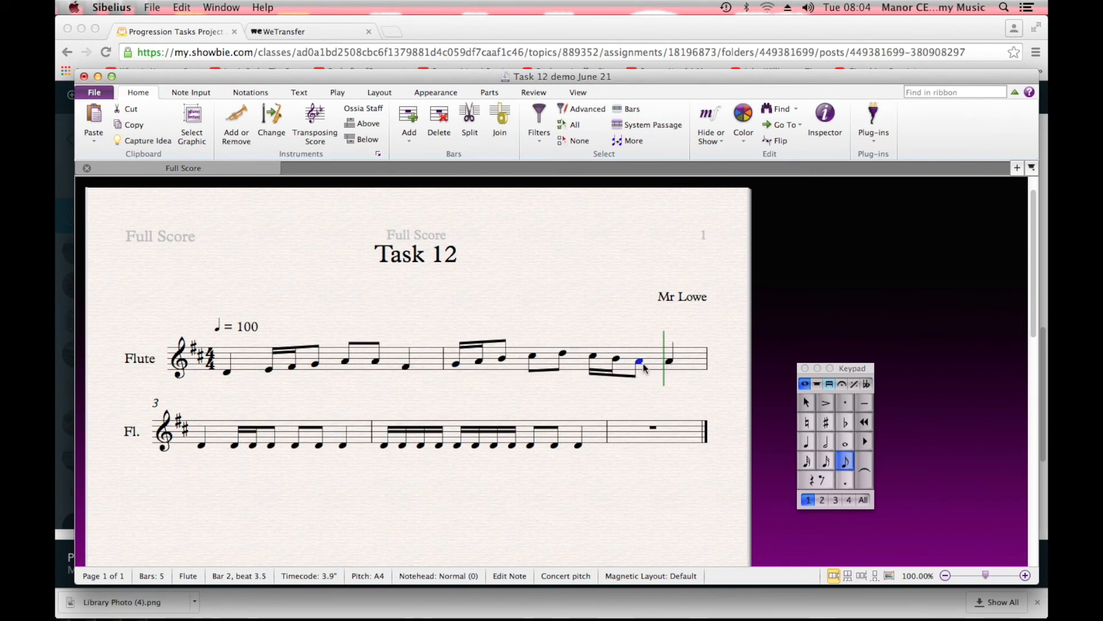
key("Down")
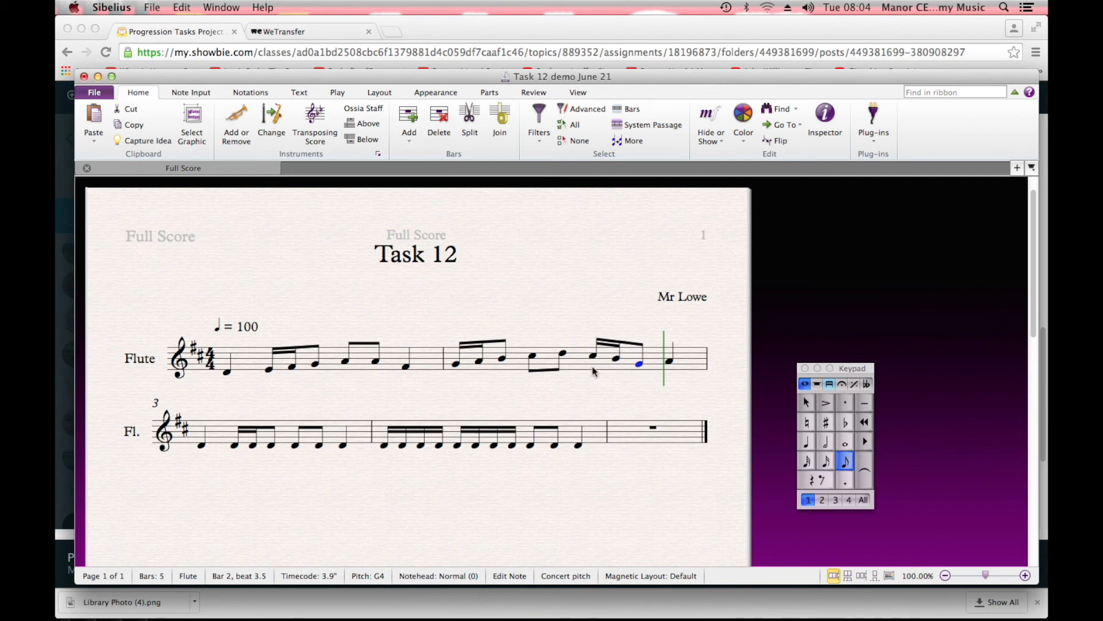
left_click(456, 365)
key("space")
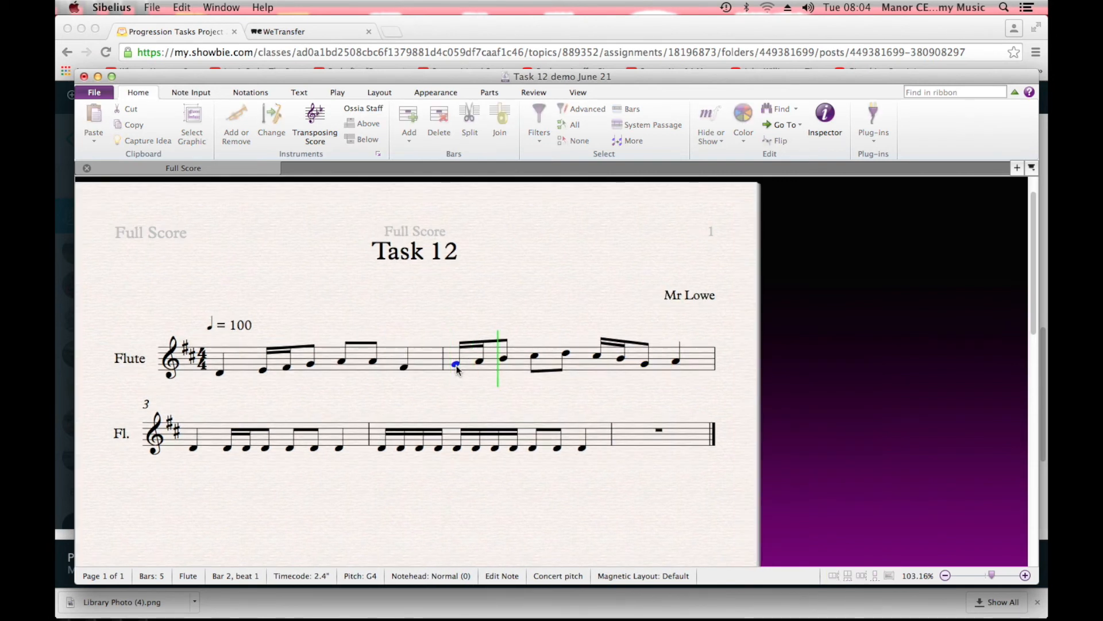
key("space")
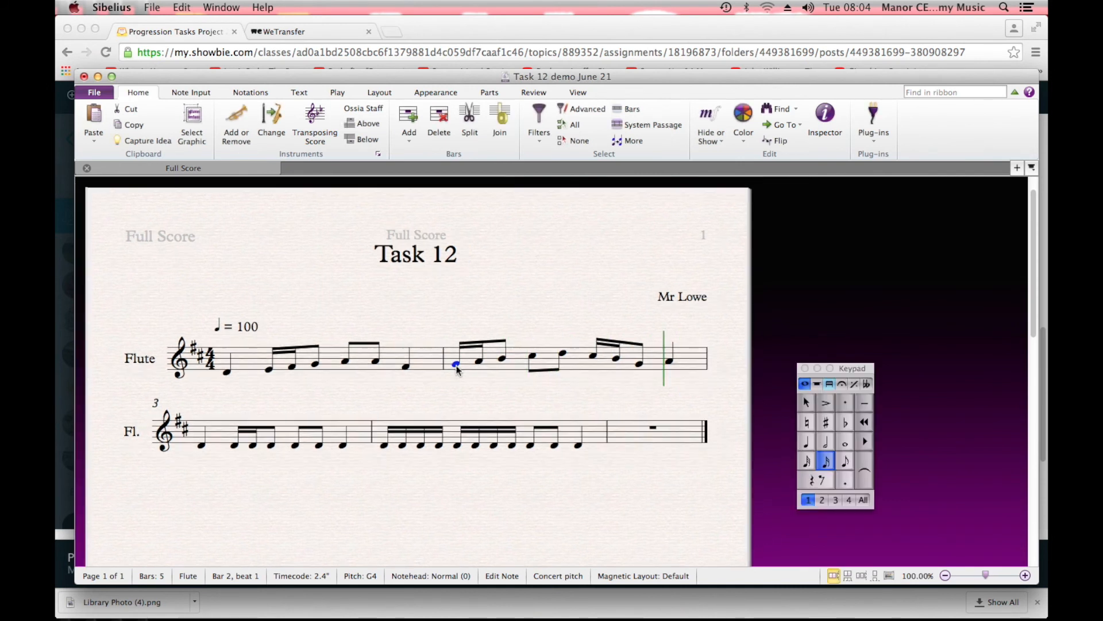
Lower the quaver ending beat 3 of bar 2 to F#4 and play back from the start of that beat.
key("Right")
key("Right")
key("Right")
key("Right")
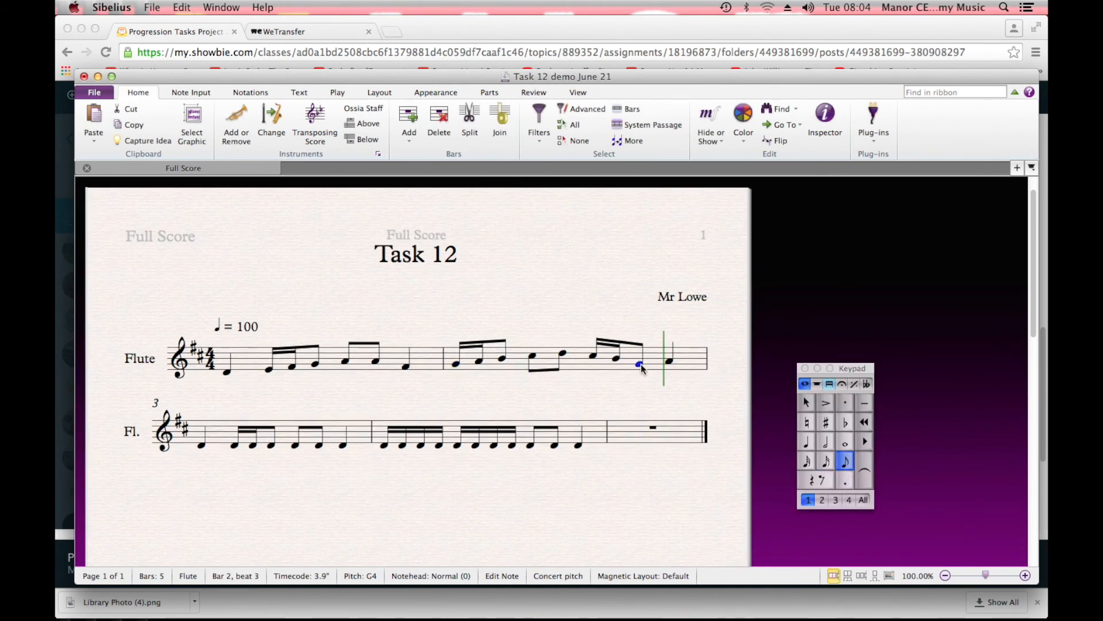
key("Right")
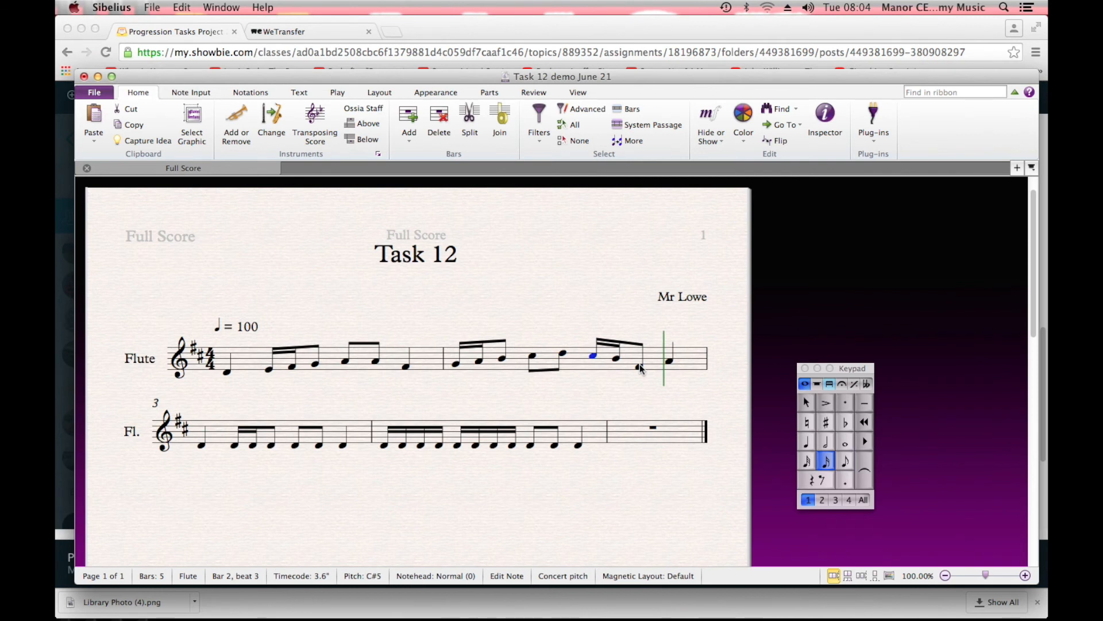
key("space")
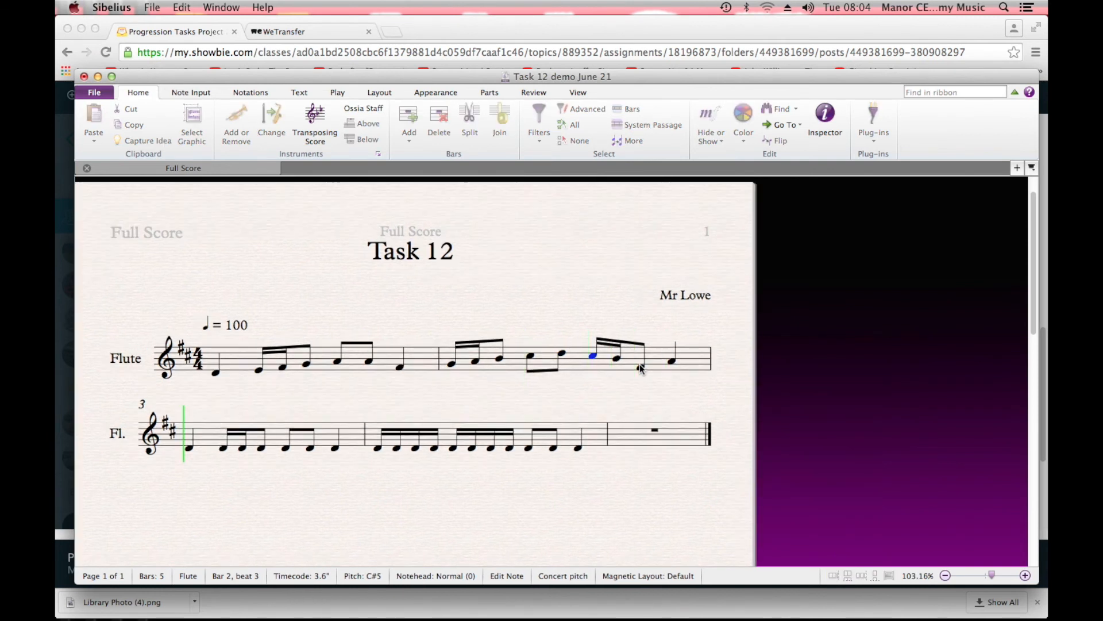
key("space")
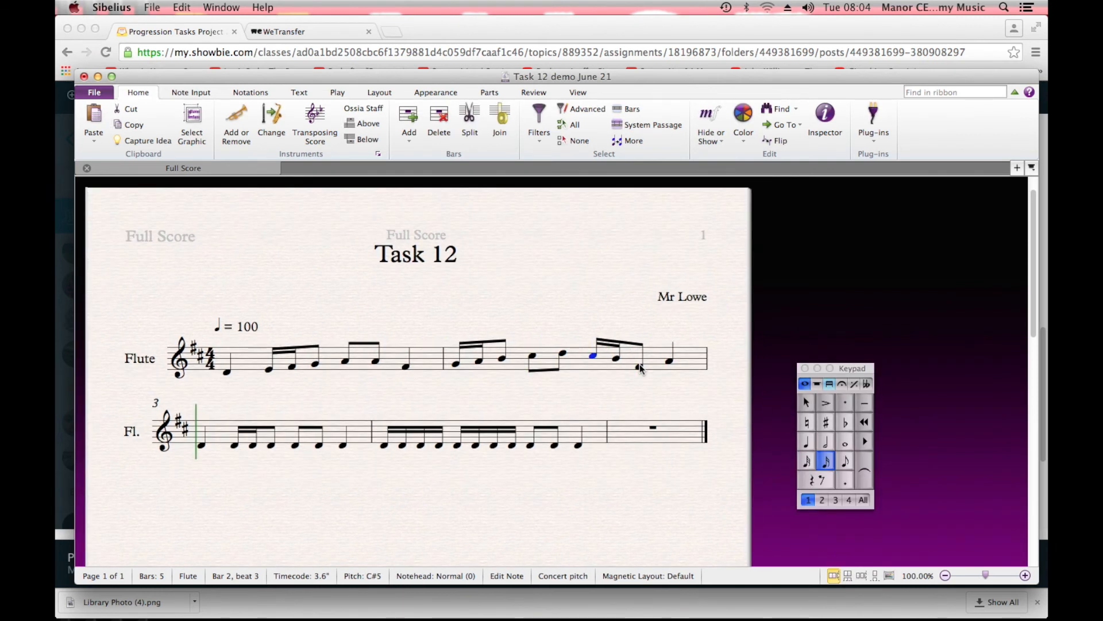
Play back from the first note of bar 1 up to beat 4 of bar 2.
left_click(227, 371)
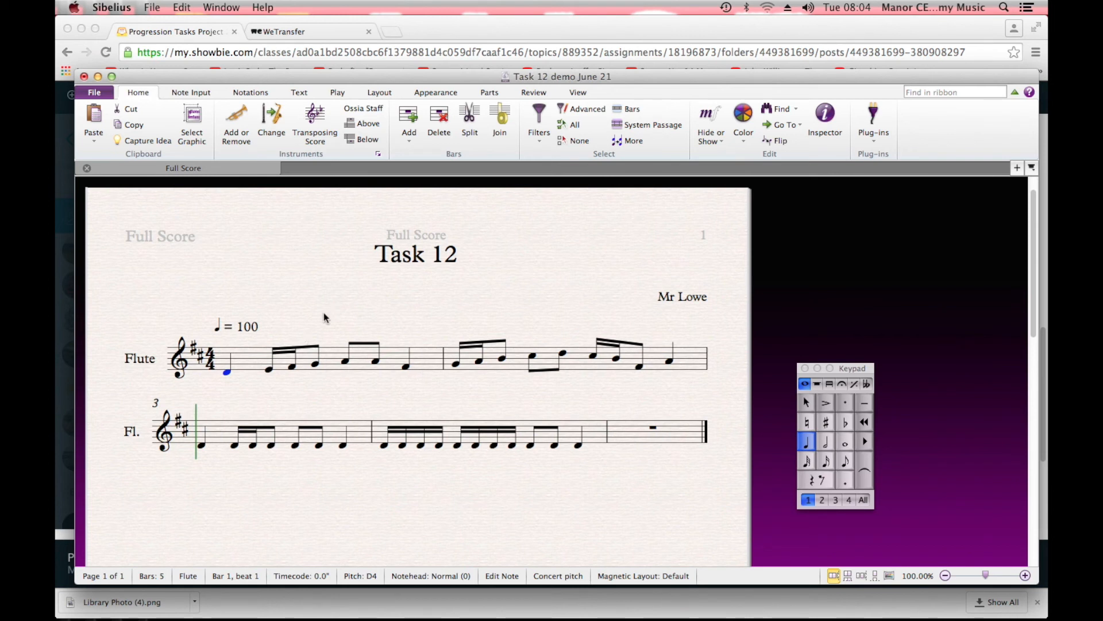
scroll(323, 312, "up", 1)
key("space")
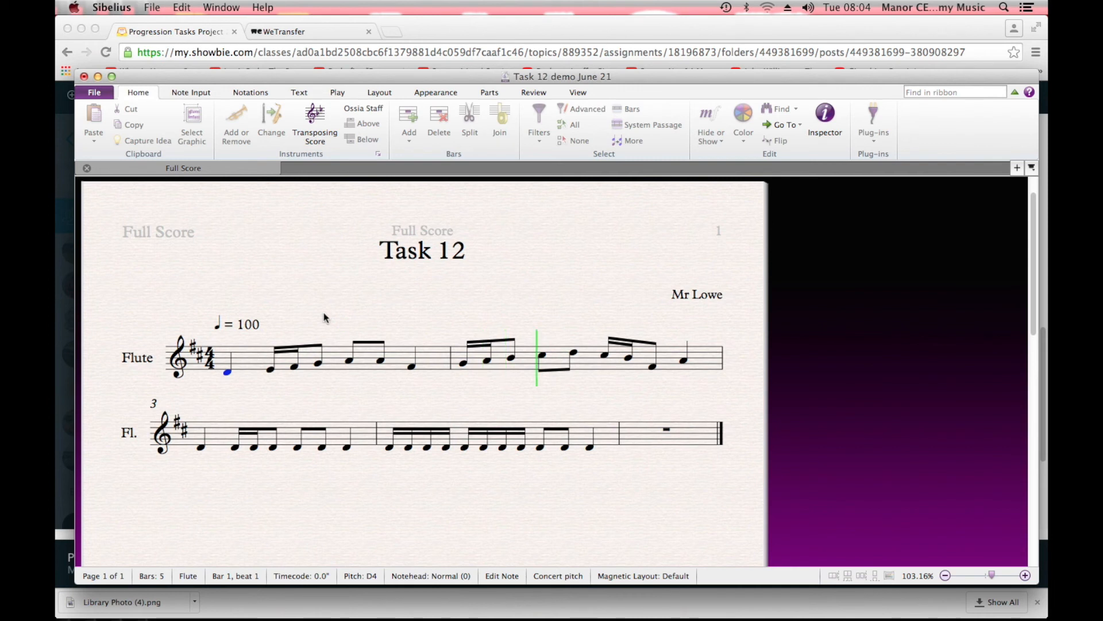
key("space")
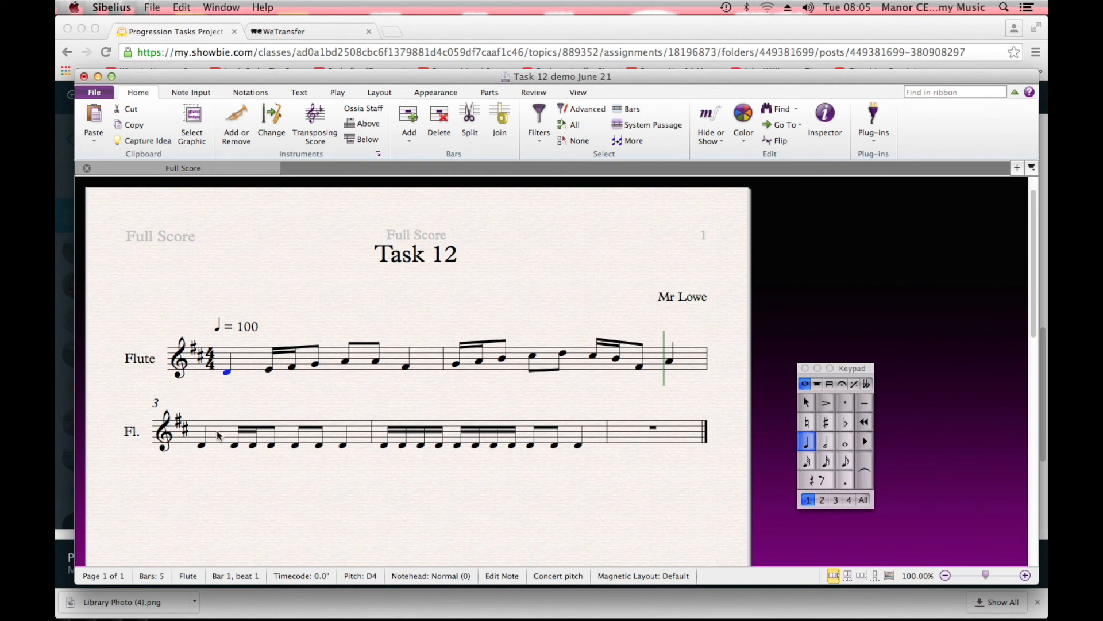
Raise the crotchet on beat 1 of bar 3 to D5.
left_click(235, 439)
left_click(202, 446)
key("Up")
key("Up")
key("Up")
key("Up")
key("Up")
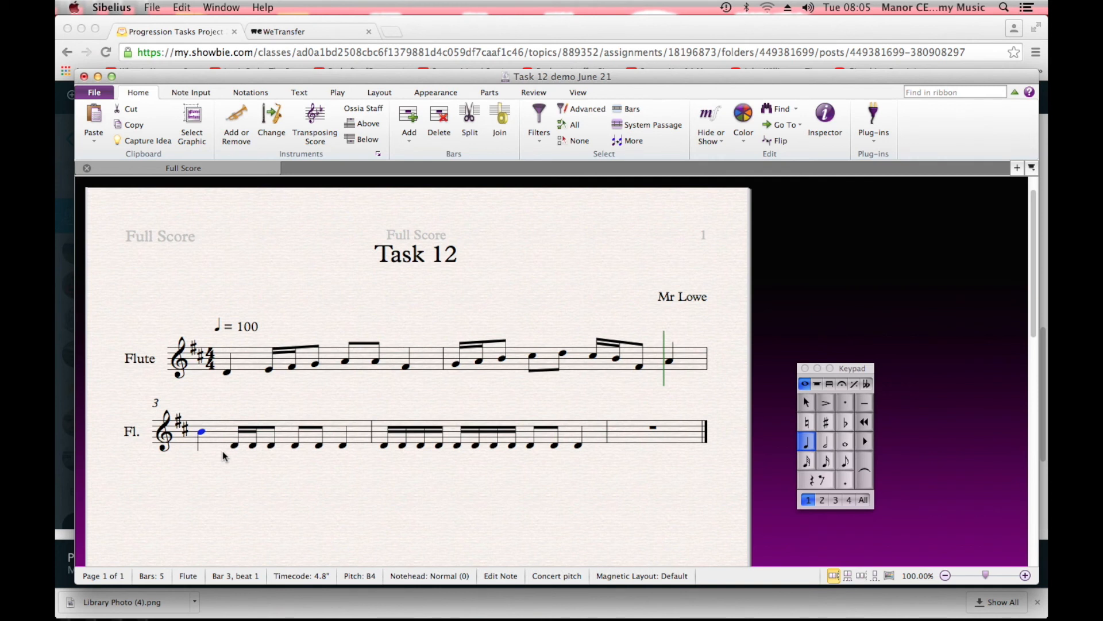
key("Up")
key("Up")
Re-pitch the three notes on beat 2 of bar 3 as a descending D5, C#5 and B4.
key("Right")
key("Up")
key("Up")
key("Up")
key("Up")
key("Up")
key("Up")
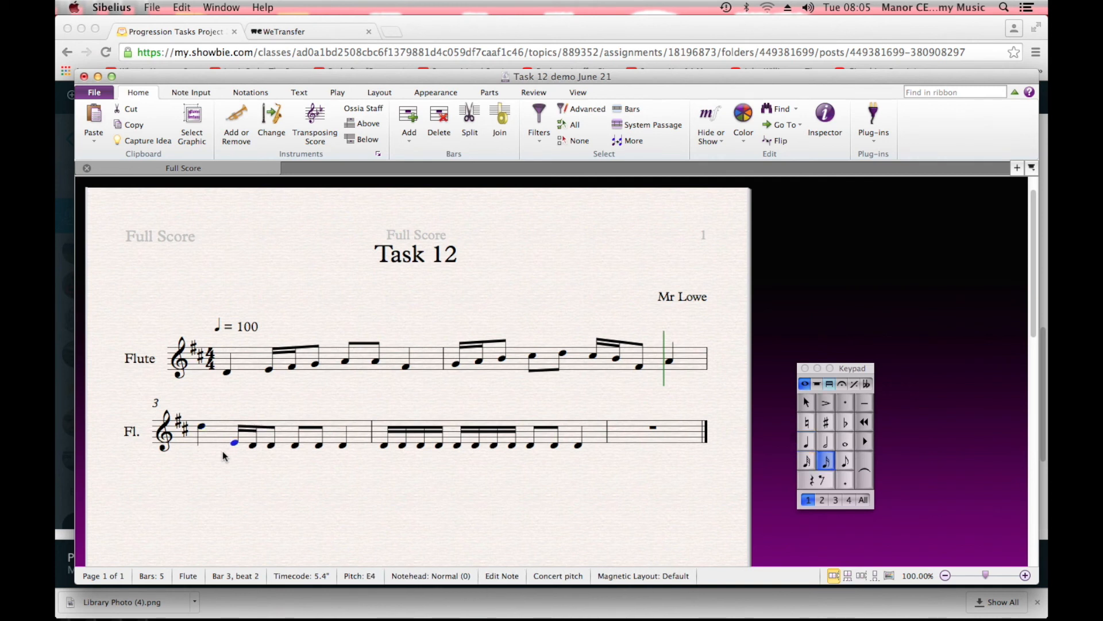
key("Left")
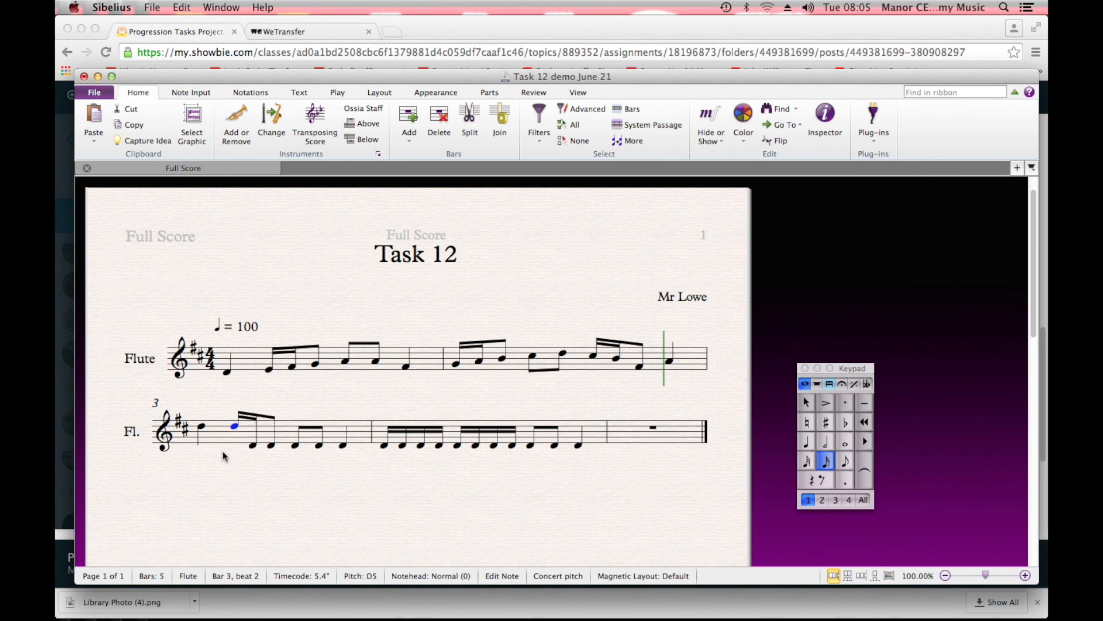
key("Right")
key("Right")
key("Up")
key("Up")
key("Up")
key("Up")
key("Up")
key("Up")
key("Right")
key("Up")
key("Up")
key("Up")
key("Up")
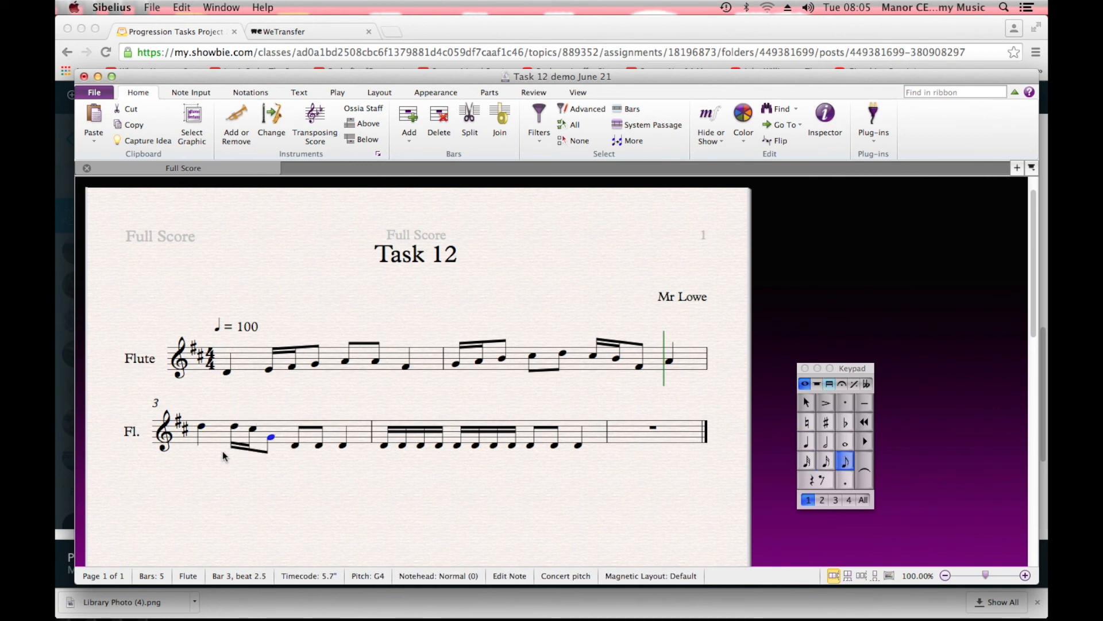
Raise both quavers on beat 3 of bar 3 to A4 and the crotchet on beat 4 to F#4.
key("Right")
key("Up")
key("Up")
key("Up")
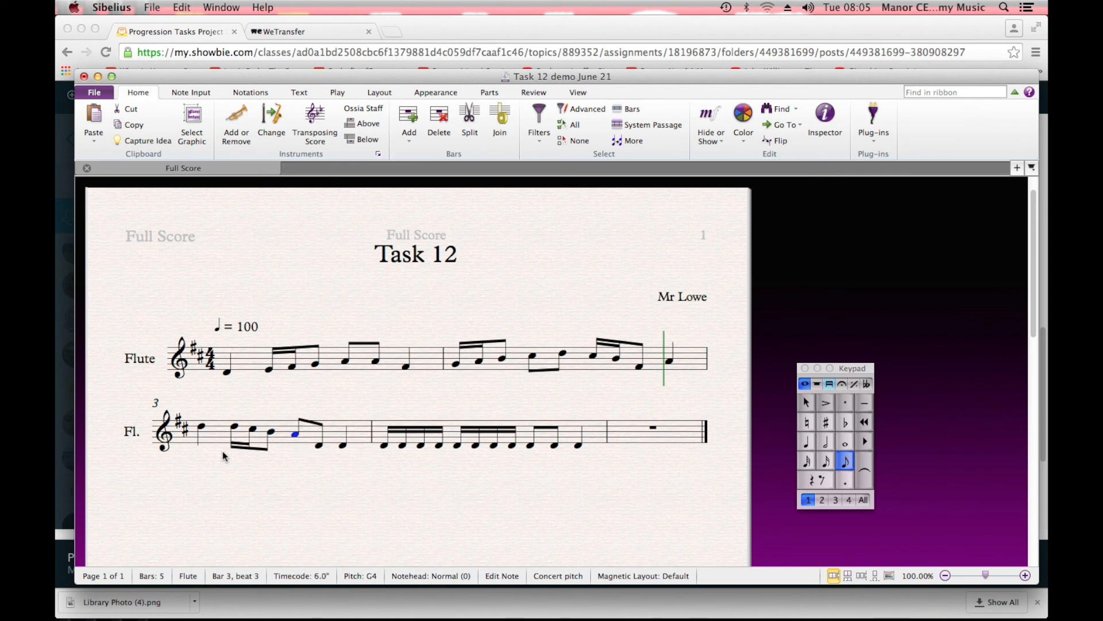
key("Right")
key("Up")
key("Up")
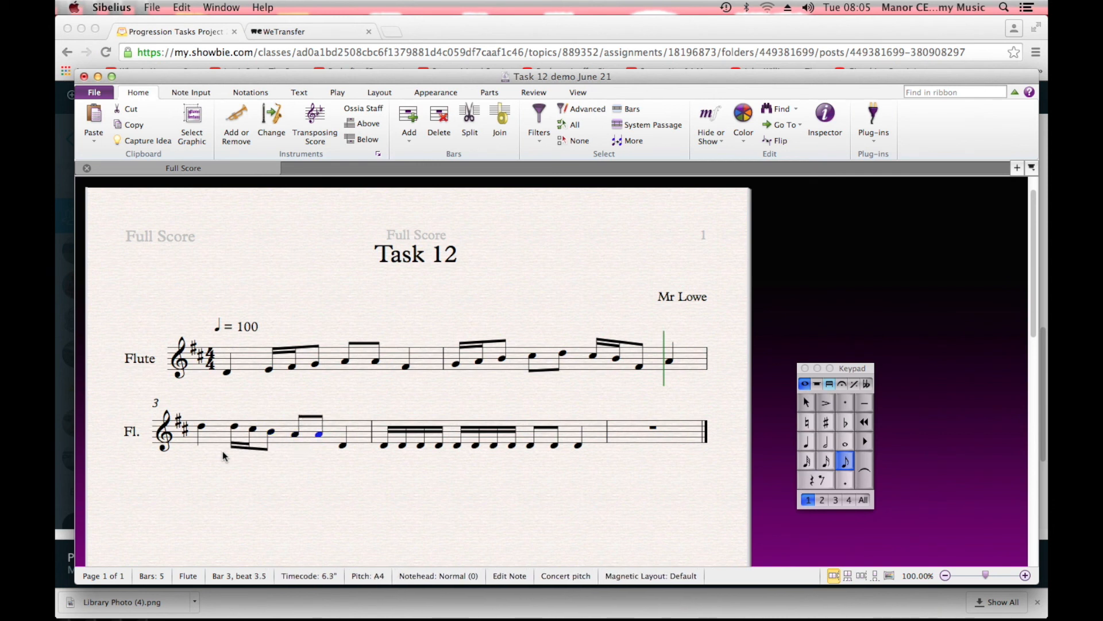
key("Right")
Play back bar 3 twice from its first note, and the melody once from bar 1 up to beat 4 of bar 3.
key("Left")
key("Left")
key("Left")
key("Left")
key("Left")
key("Left")
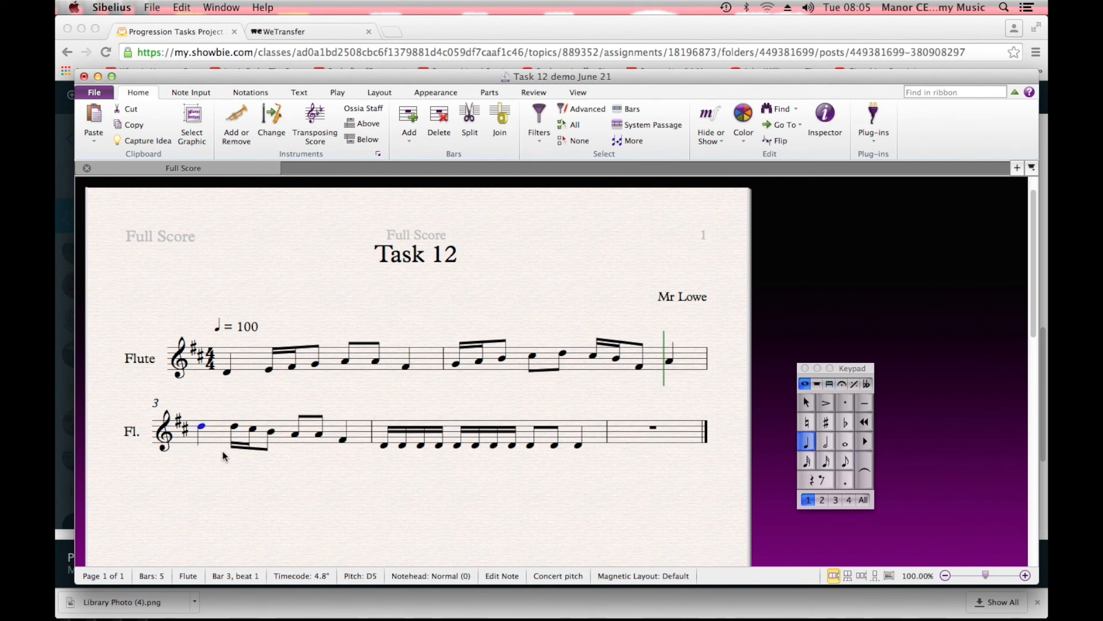
key("p")
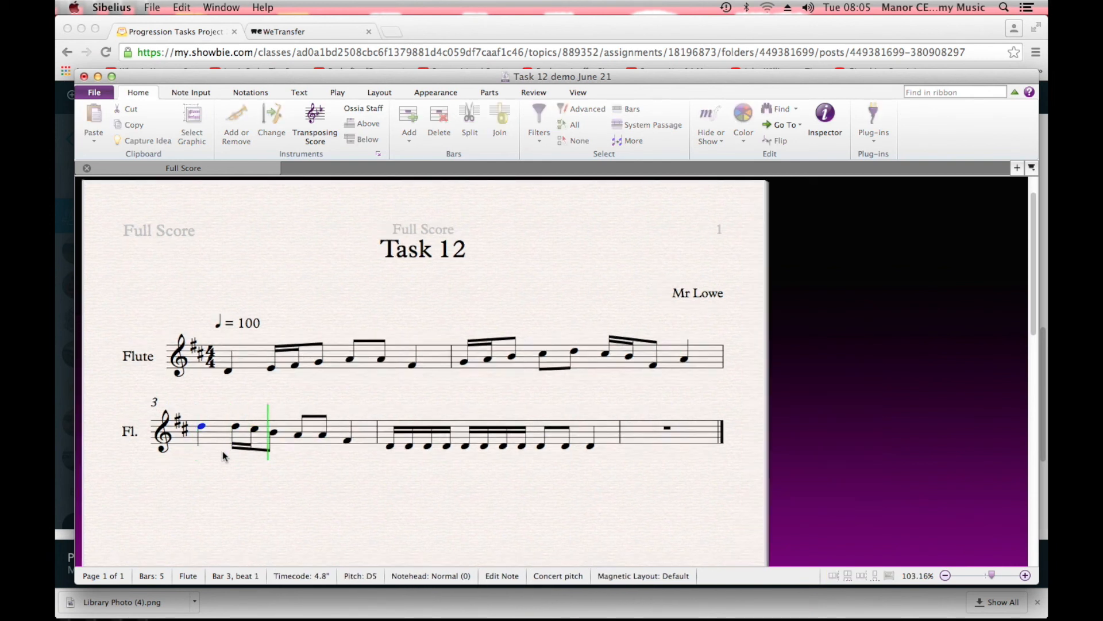
key("Escape")
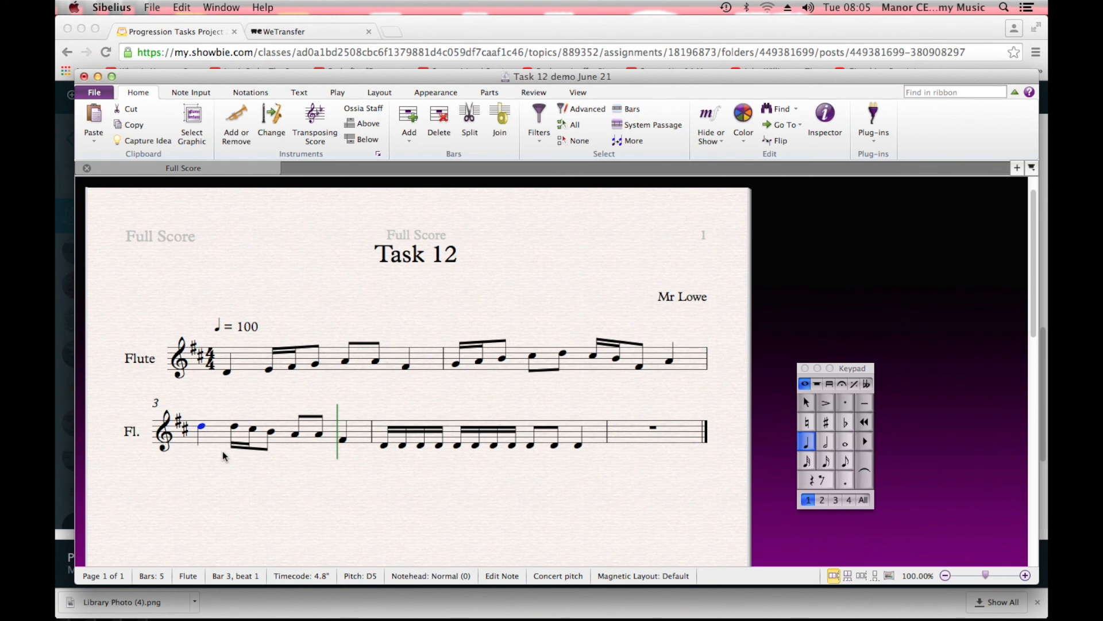
key("p")
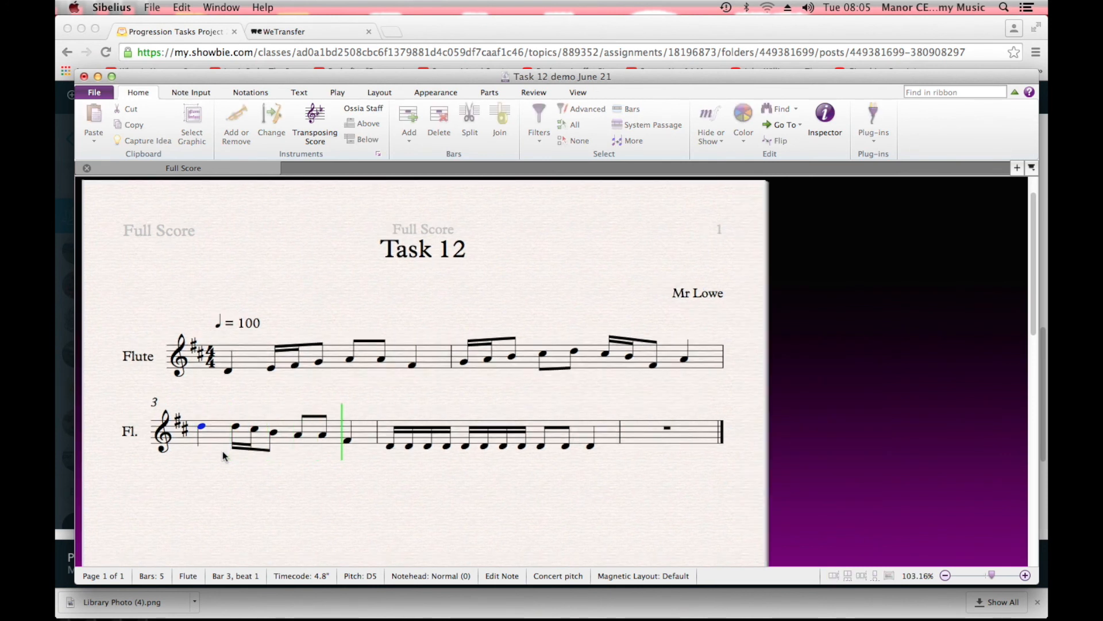
key("Escape")
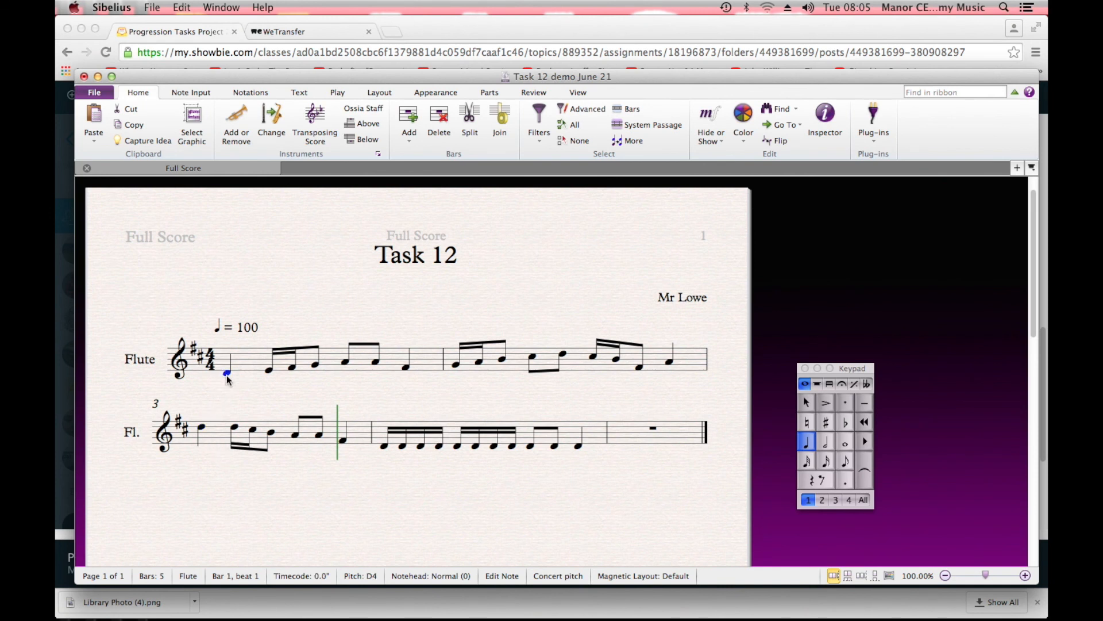
key("p")
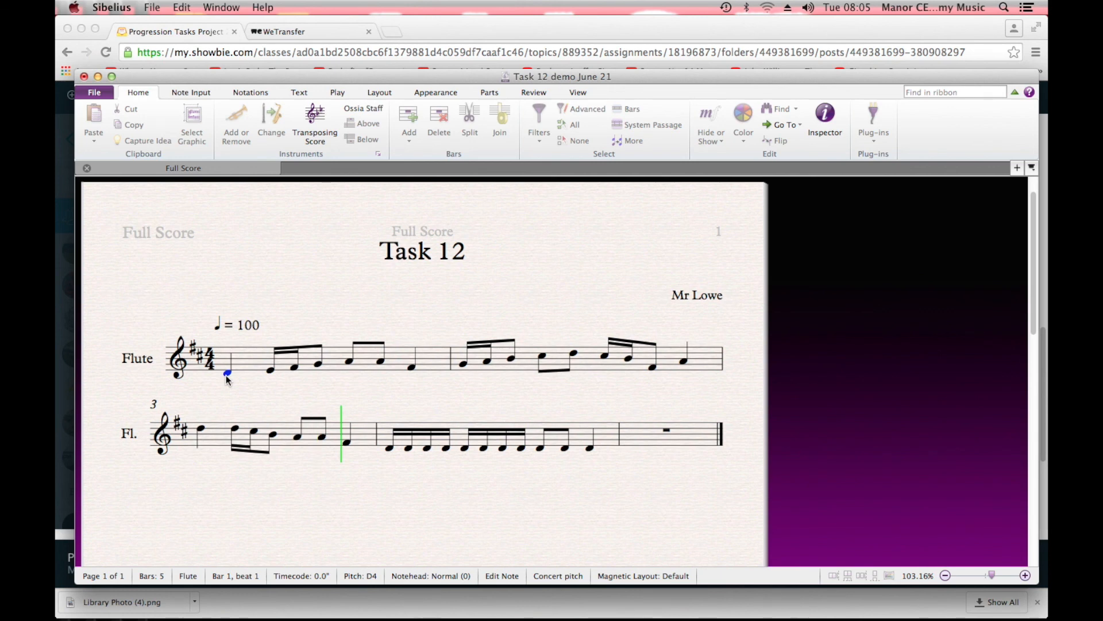
key("space")
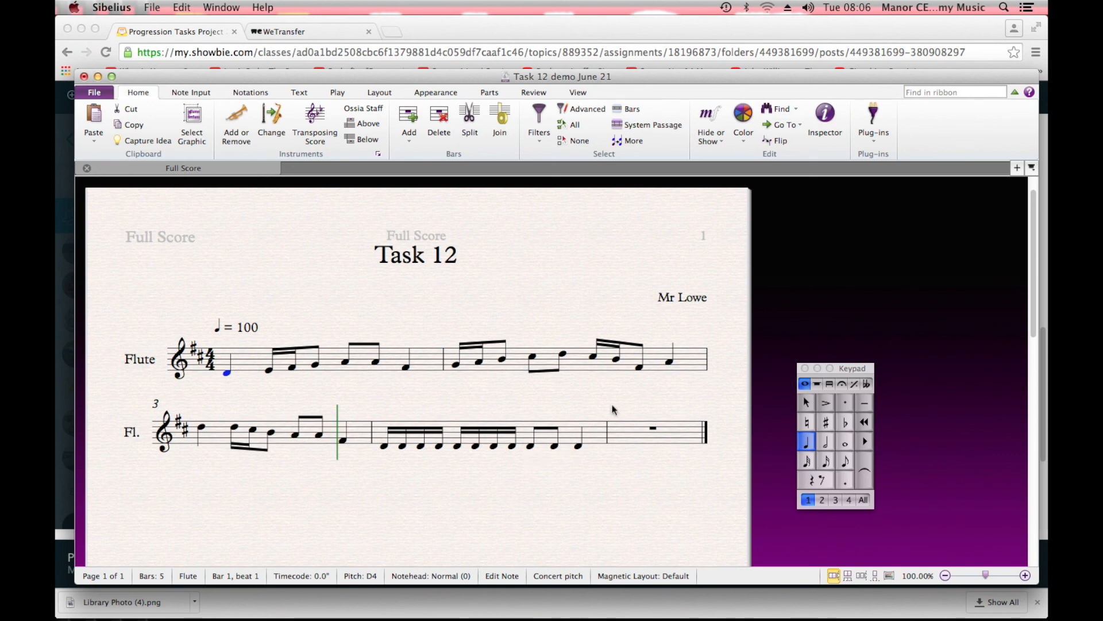
Re-pitch the two quavers on beat 3 of bar 4 as E4 and C#4.
left_click(555, 448)
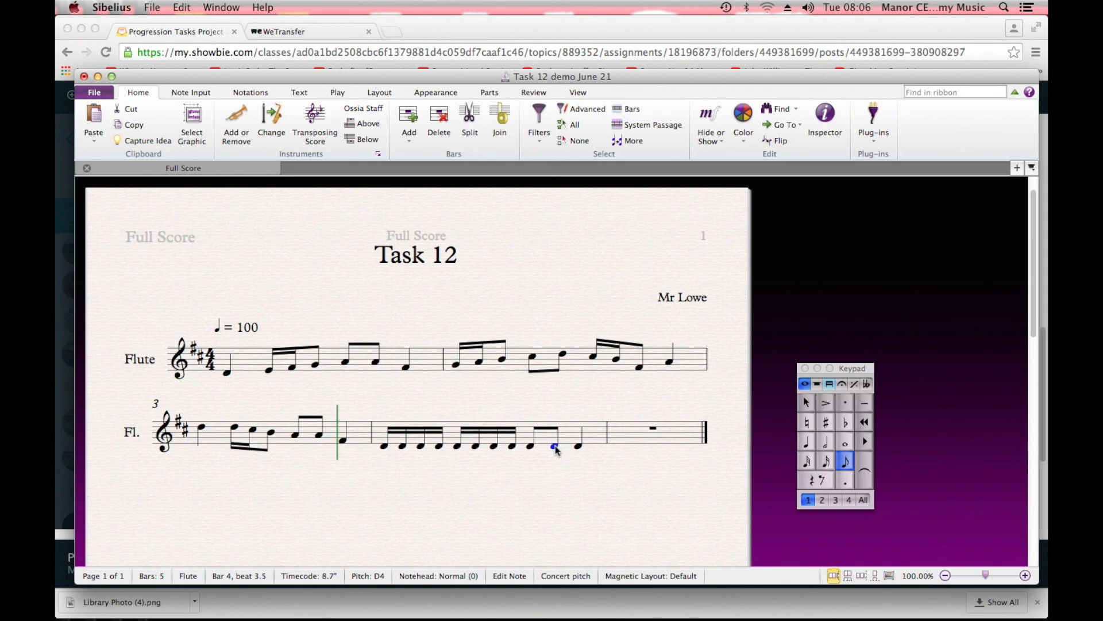
key("Left")
key("Up")
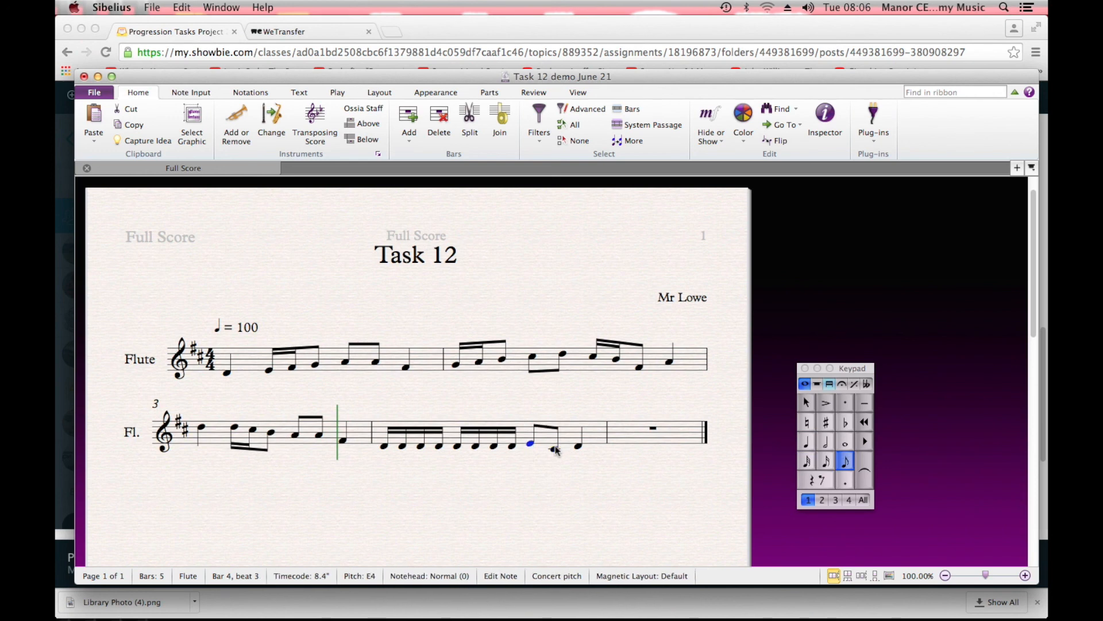
Re-pitch the four semiquavers on beat 2 of bar 4 as a descending B4, A4, G4 and F#4.
left_click(512, 448)
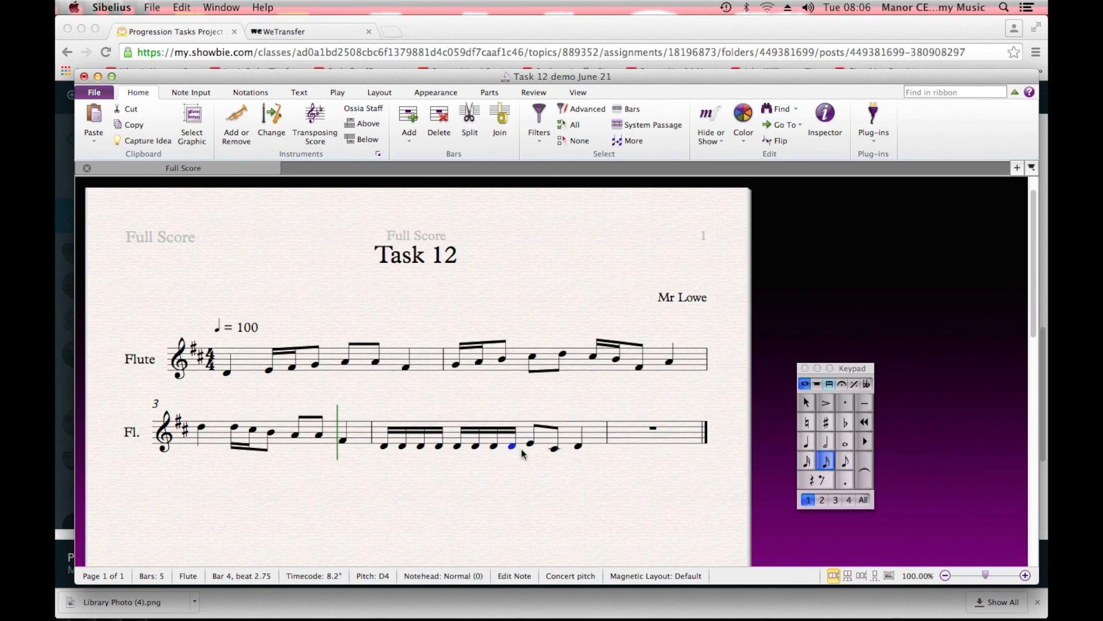
key("Up")
key("Up")
key("Left")
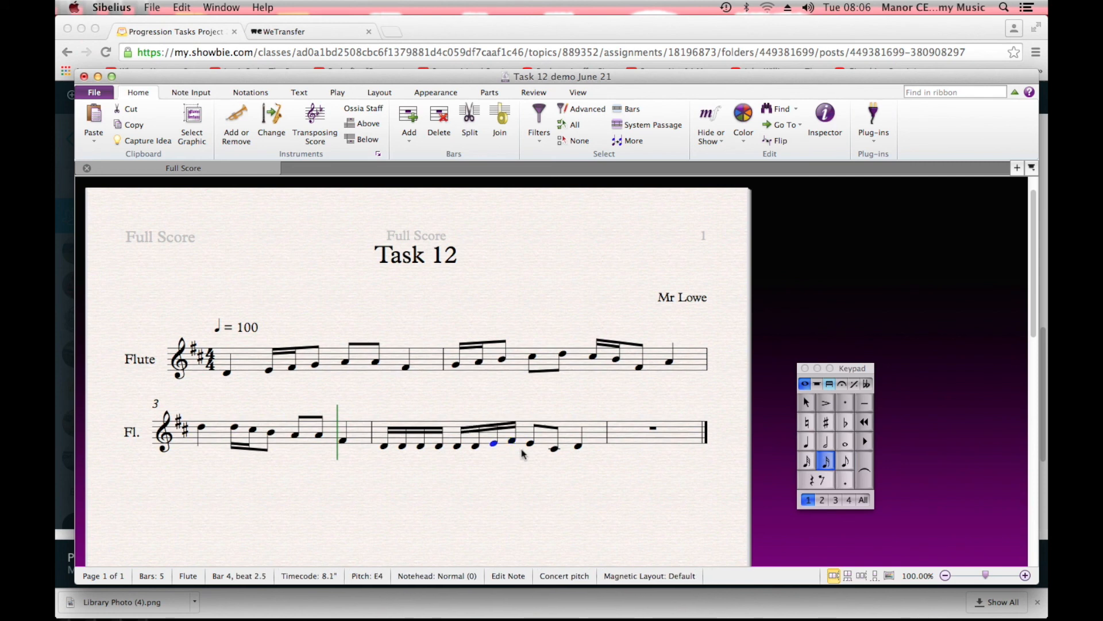
key("Up")
key("Up")
key("Up")
key("Left")
key("Up")
key("Up")
key("Up")
key("Up")
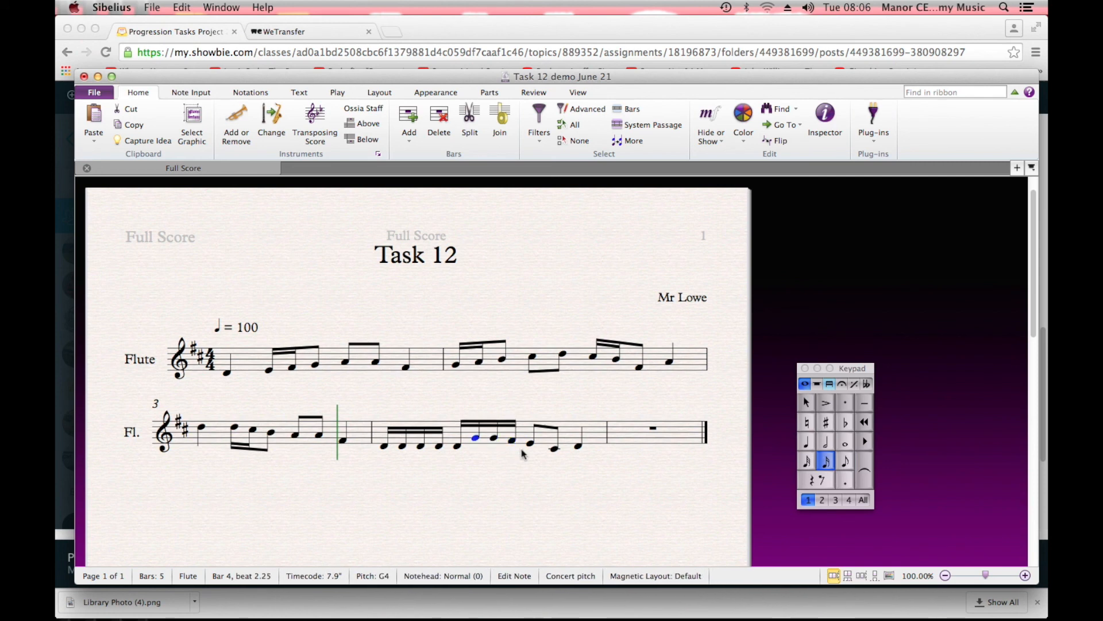
key("Left")
key("Up")
key("Up")
key("Up")
key("Up")
key("Up")
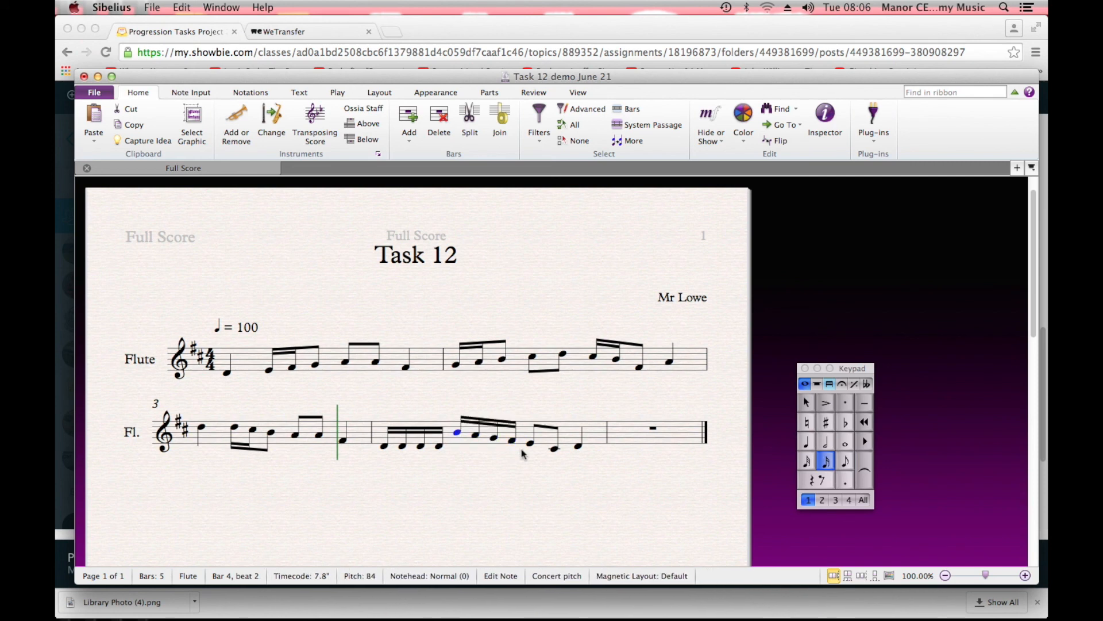
Raise the last two semiquavers on beat 1 of bar 4 to D5 and C#5.
key("Left")
key("Up")
key("Up")
key("Up")
key("Up")
key("Up")
key("Up")
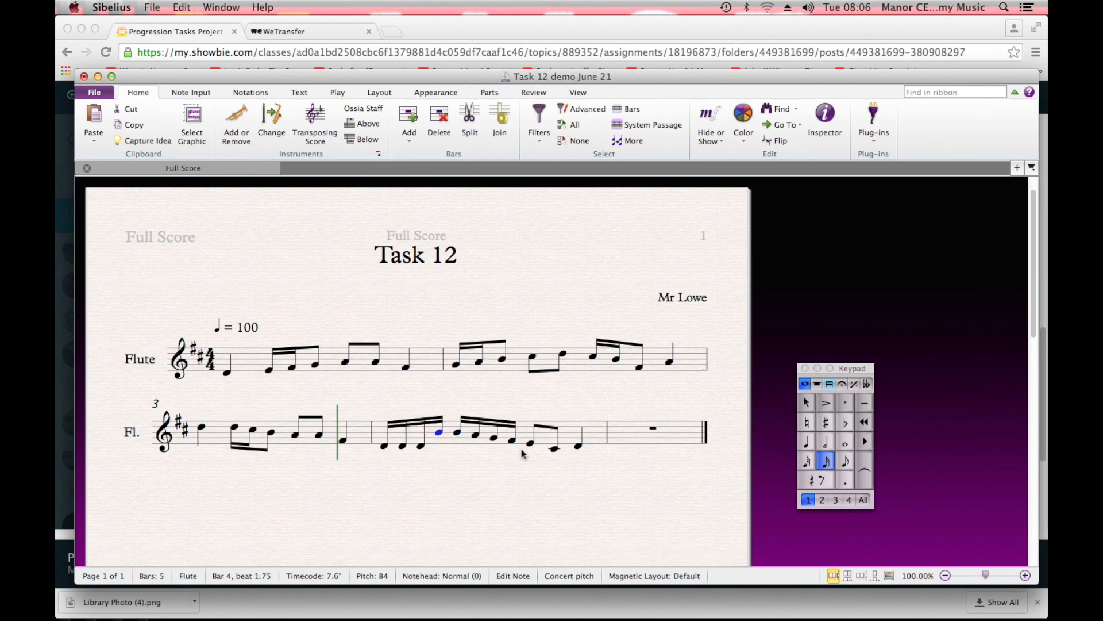
key("Left")
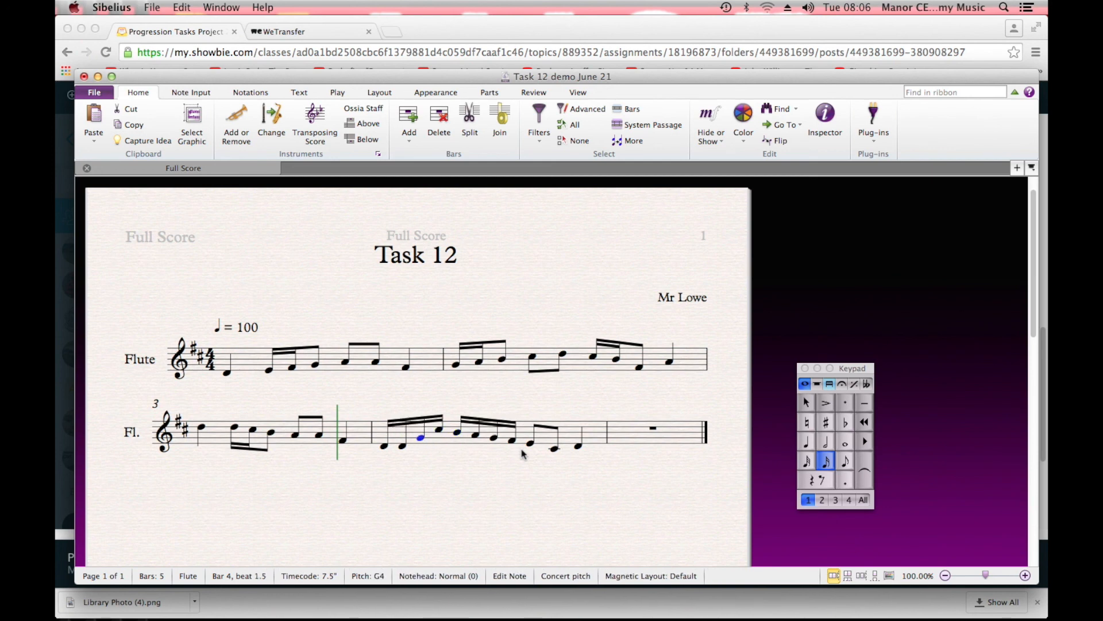
key("Up")
key("Up")
key("Up")
key("Up")
key("Up")
key("Up")
key("Up")
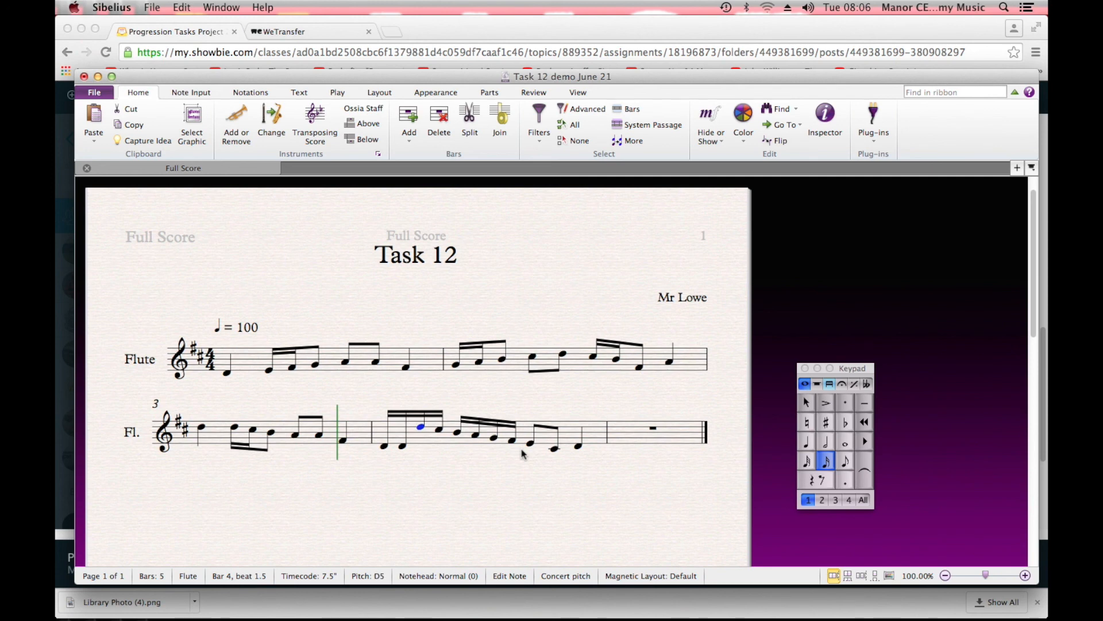
Raise the first two semiquavers on beat 1 of bar 4 to A4 and B4.
key("Left")
key("Up")
key("Up")
key("Up")
key("Up")
key("Up")
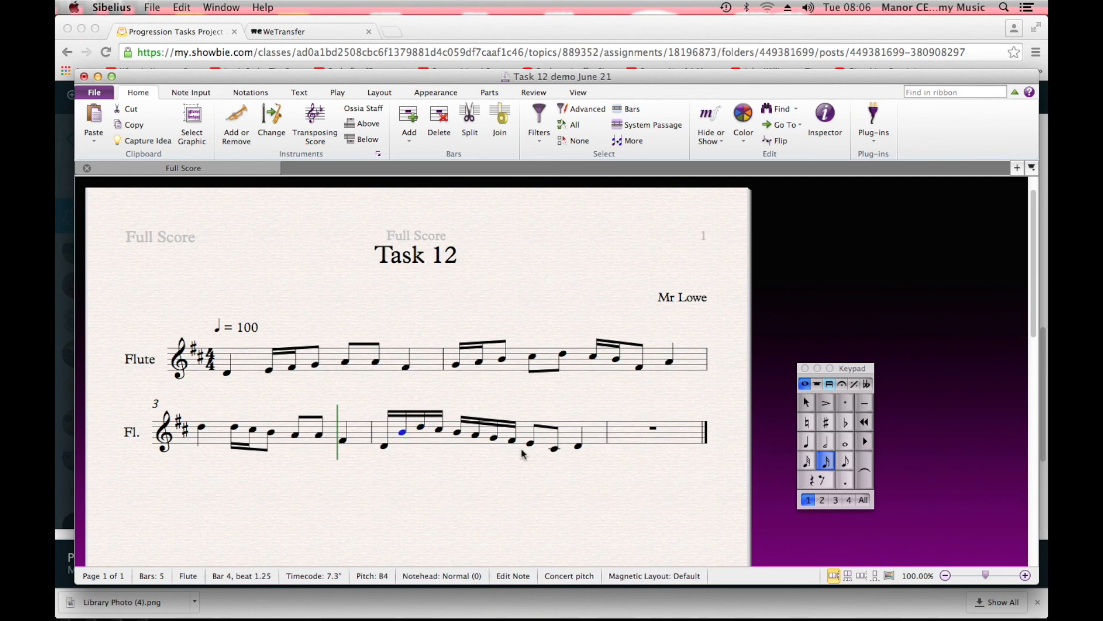
key("Left")
key("Up")
key("Up")
key("Up")
key("Up")
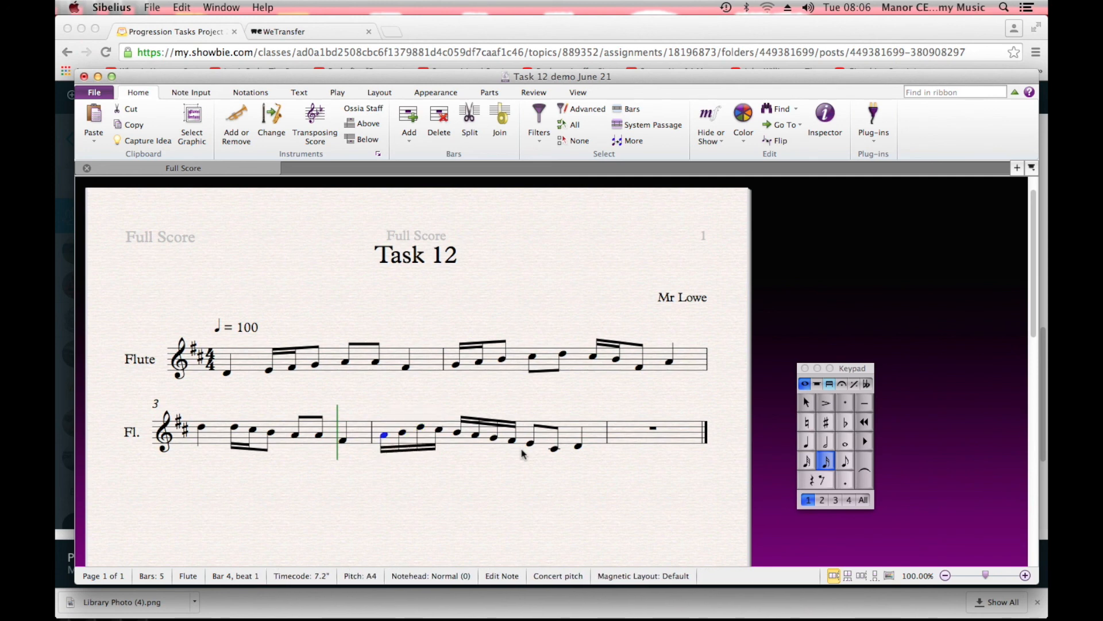
Play back the answering phrase from the first note of bar 3 up to beat 4 of bar 4.
key("Left")
key("Left")
key("Left")
key("Left")
key("Left")
key("Left")
key("Left")
key("Left")
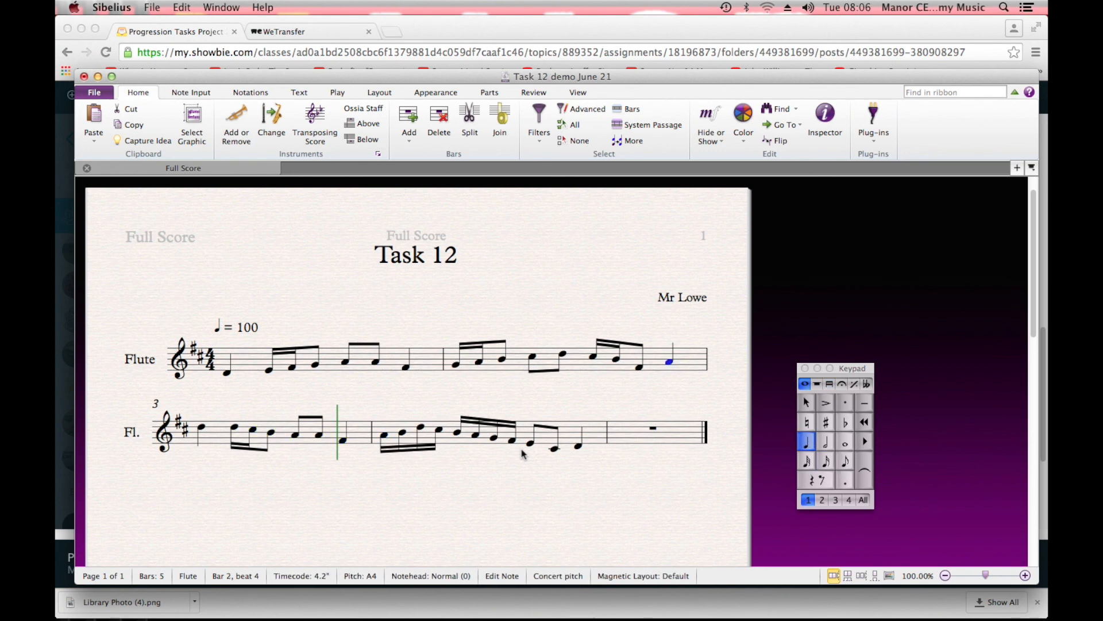
key("p")
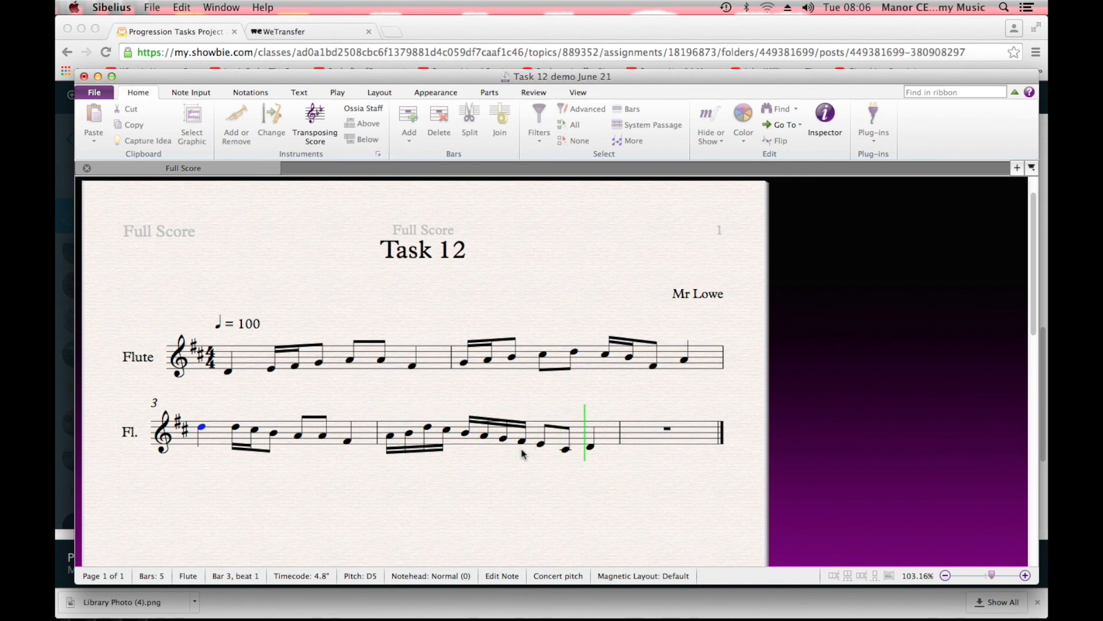
key("Escape")
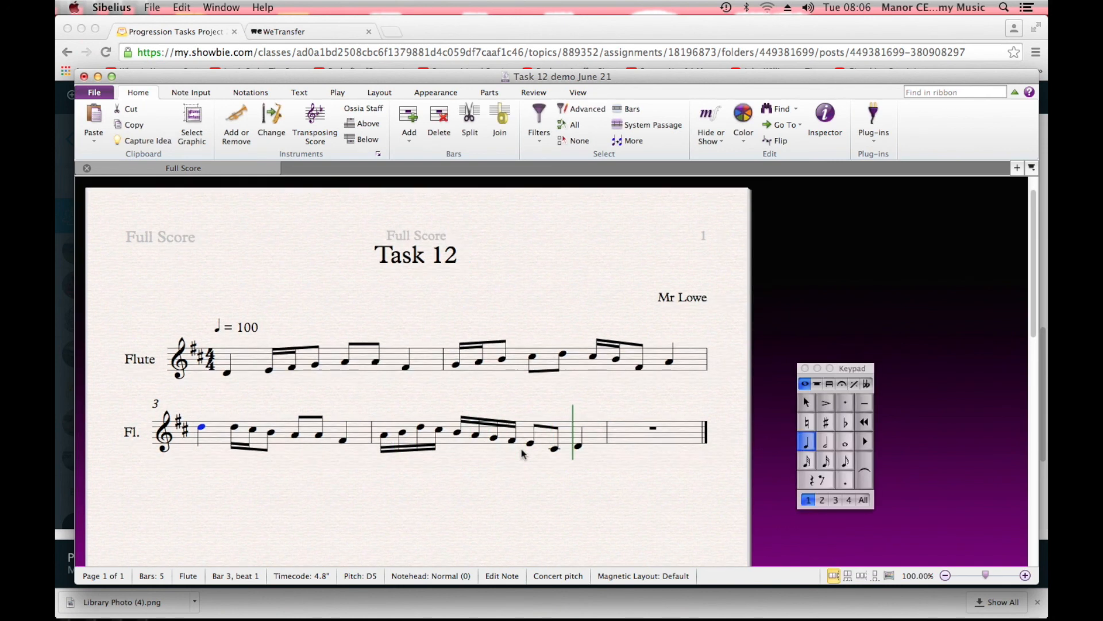
Change the first two semiquavers of bar 4 to B4 and C#5.
left_click(403, 434)
key("Up")
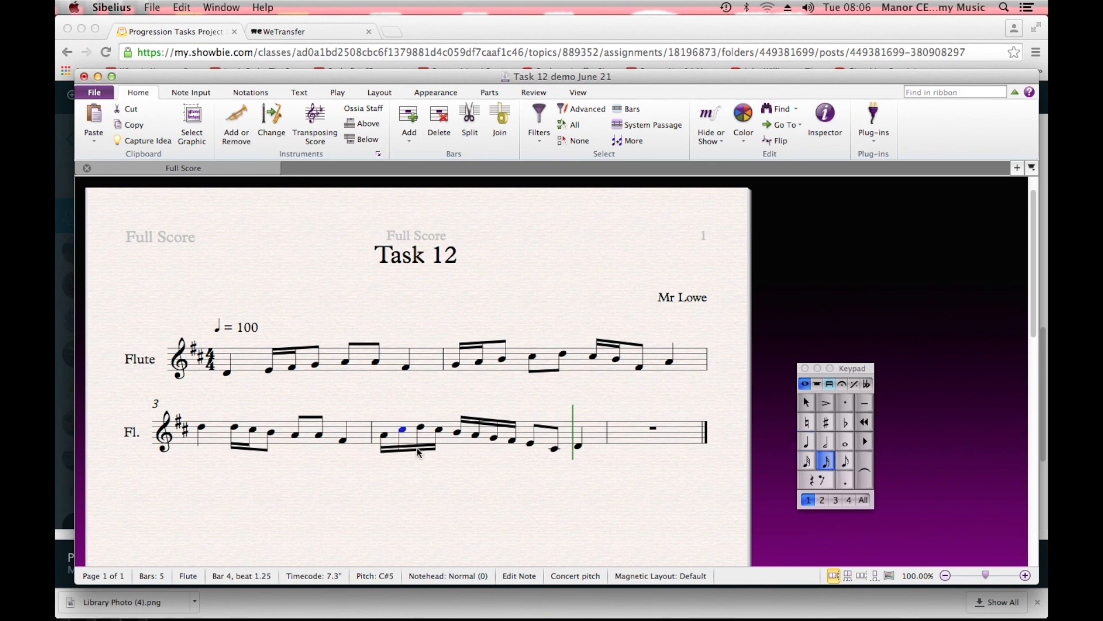
key("Left")
key("Up")
Play back bars 3 and 4 from the first note of bar 3, and the whole melody once from bar 1.
key("Left")
key("Left")
key("Left")
key("Left")
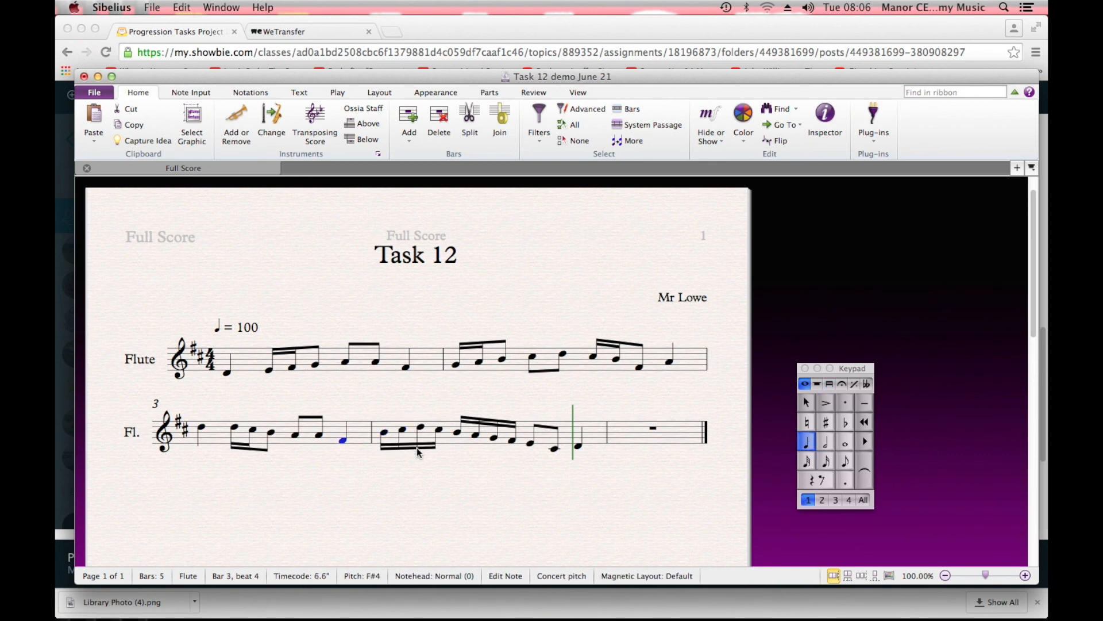
key("Left")
key("Left")
key("Left")
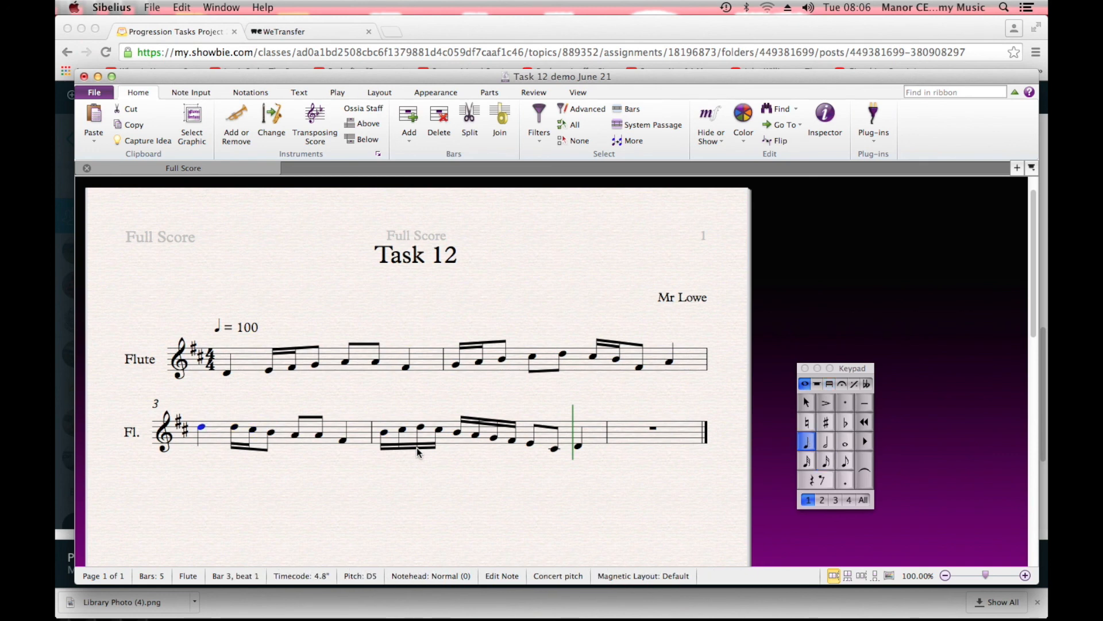
key("space")
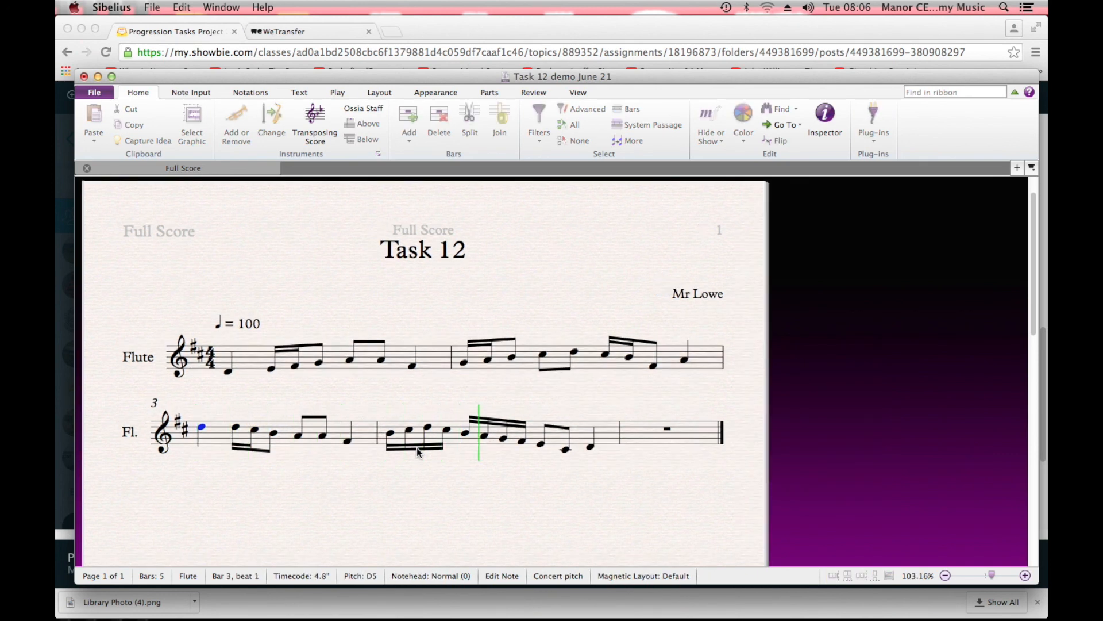
key("space")
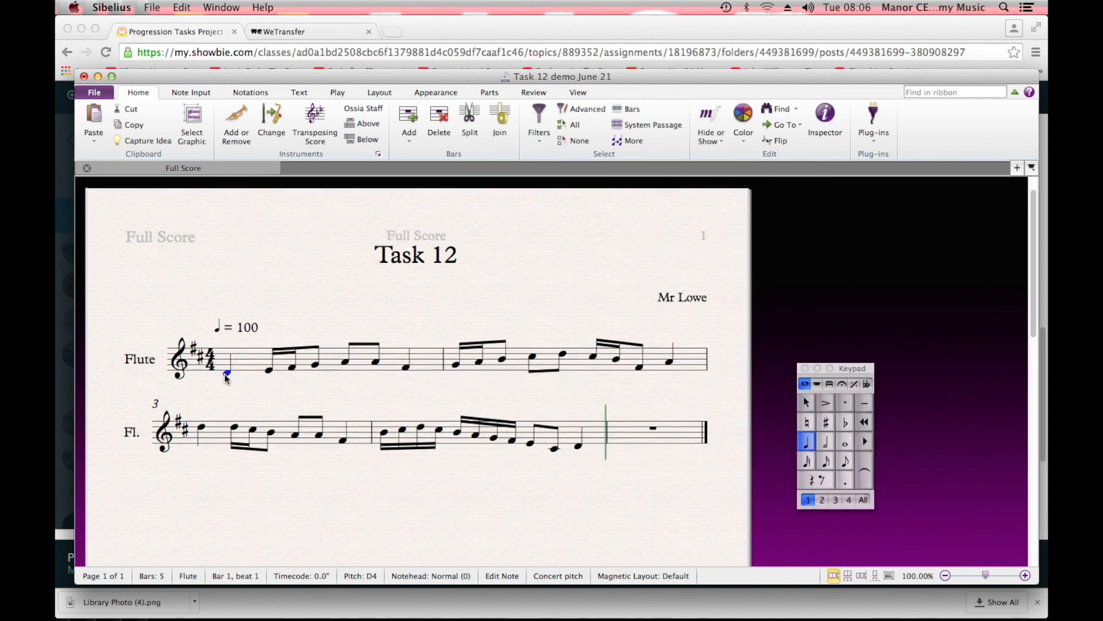
key("space")
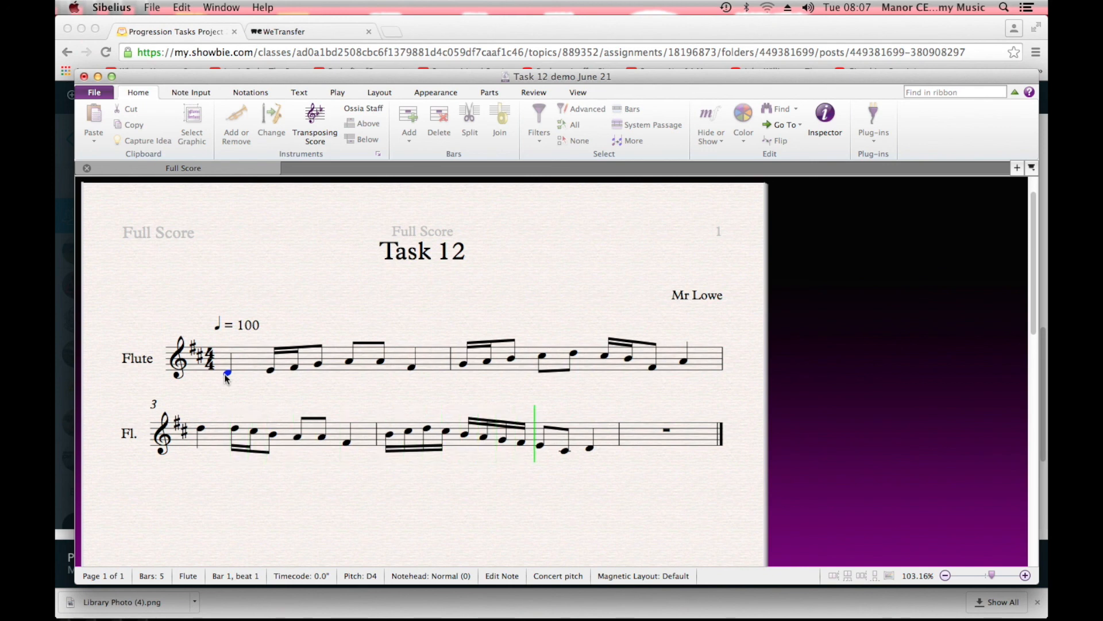
key("space")
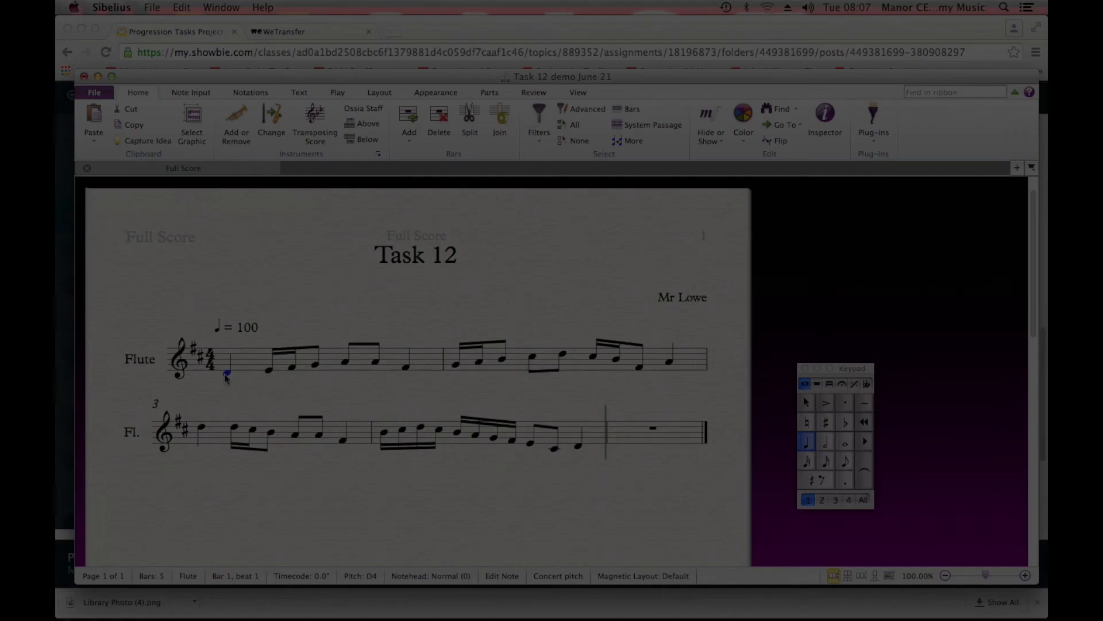